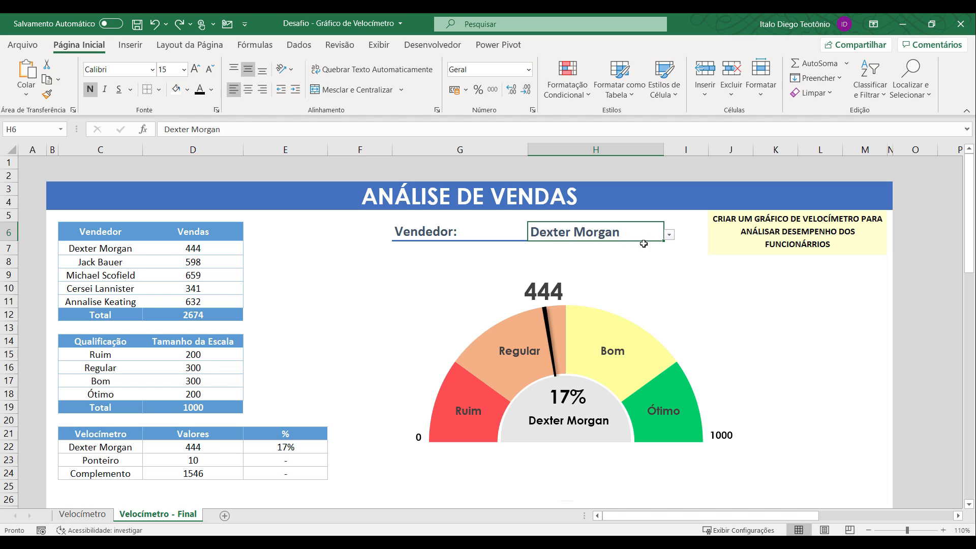
Switch the Vendedor selection in H6 through the second, third, fourth and fifth salespeople and back to the first to test the gauge
left_click(670, 236)
left_click(629, 254)
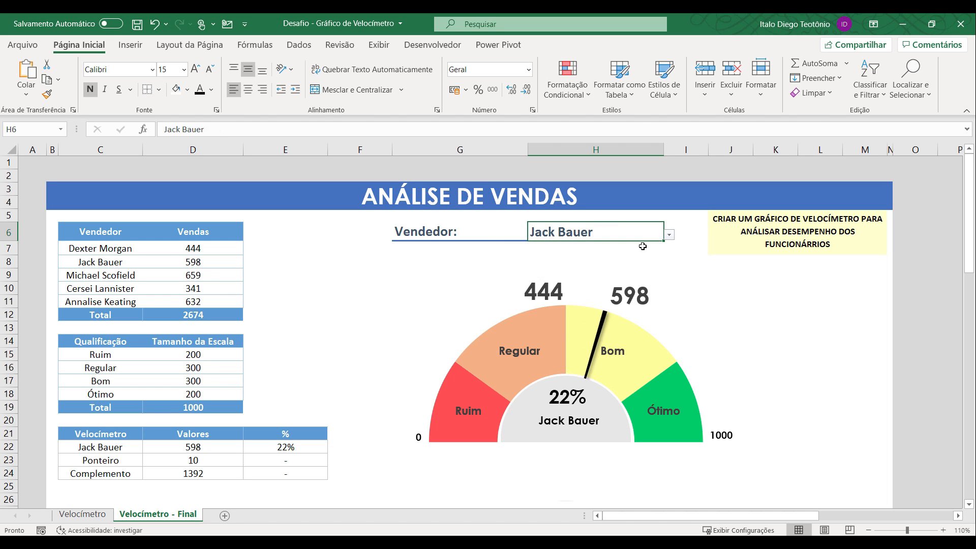
left_click(670, 235)
left_click(630, 263)
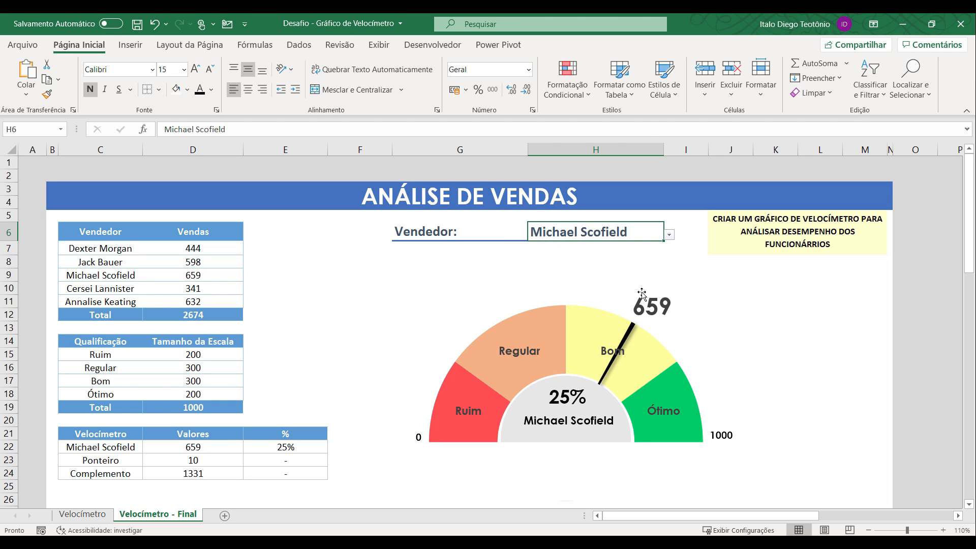
left_click(670, 235)
left_click(609, 274)
left_click(669, 235)
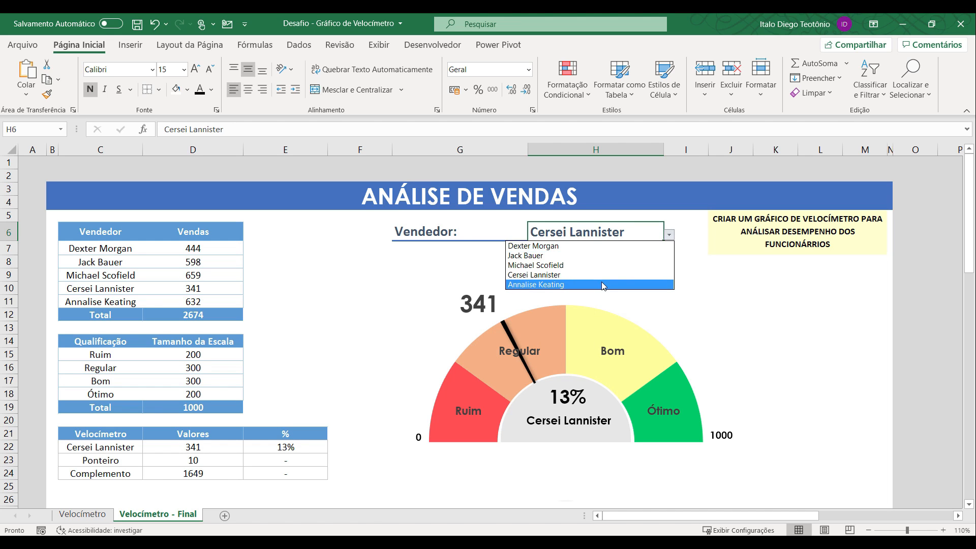
left_click(602, 282)
left_click(669, 235)
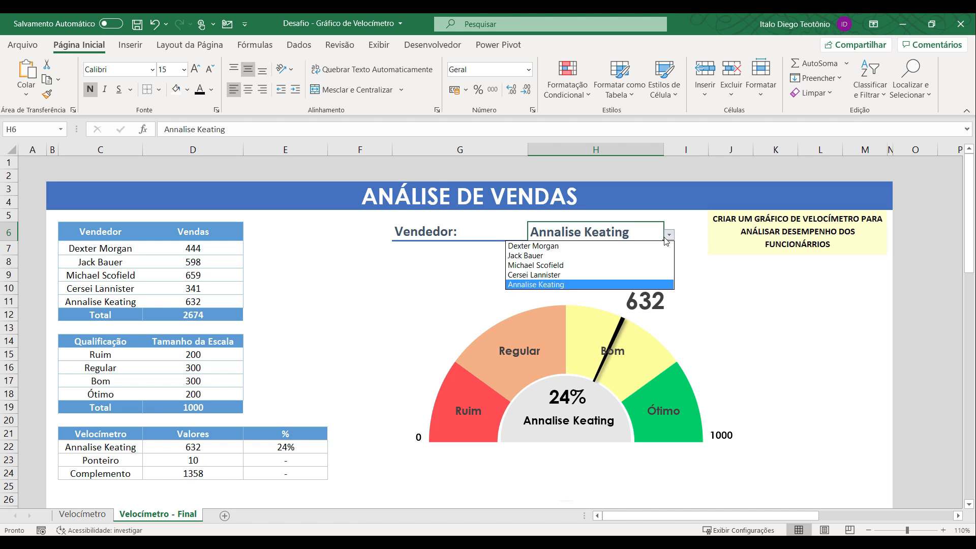
left_click(636, 247)
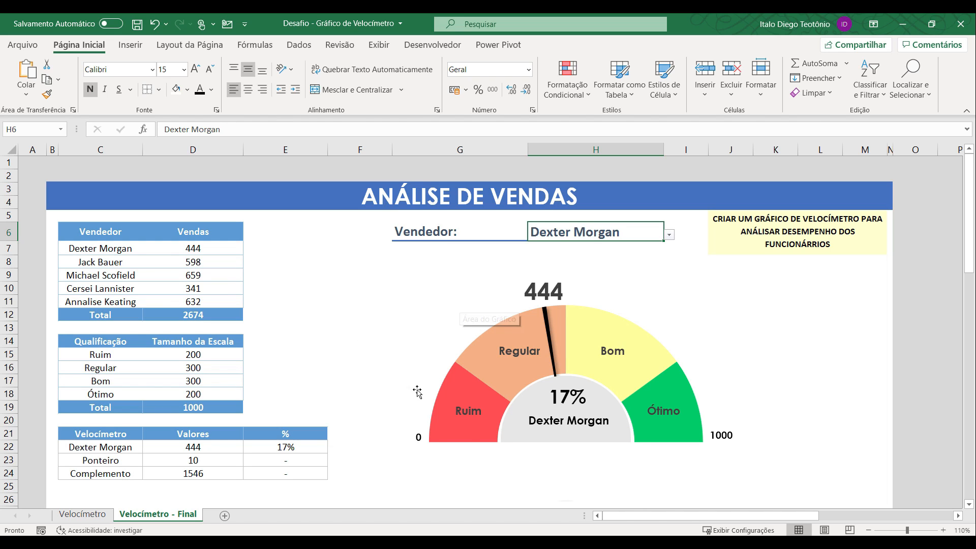
Switch the Vendedor selection in H6 to the third, second and fourth salespeople to compare their gauge readings
left_click(669, 235)
left_click(625, 263)
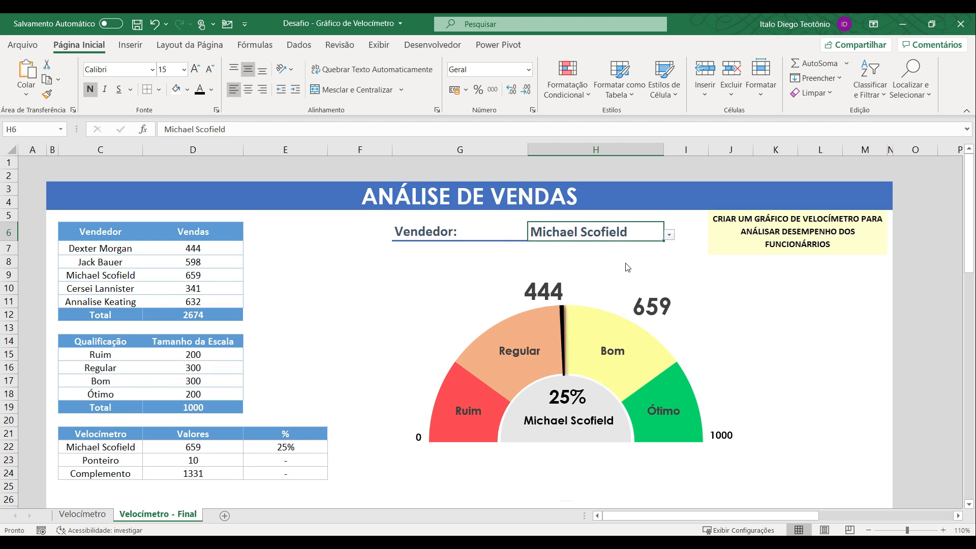
left_click(669, 234)
left_click(655, 257)
left_click(669, 235)
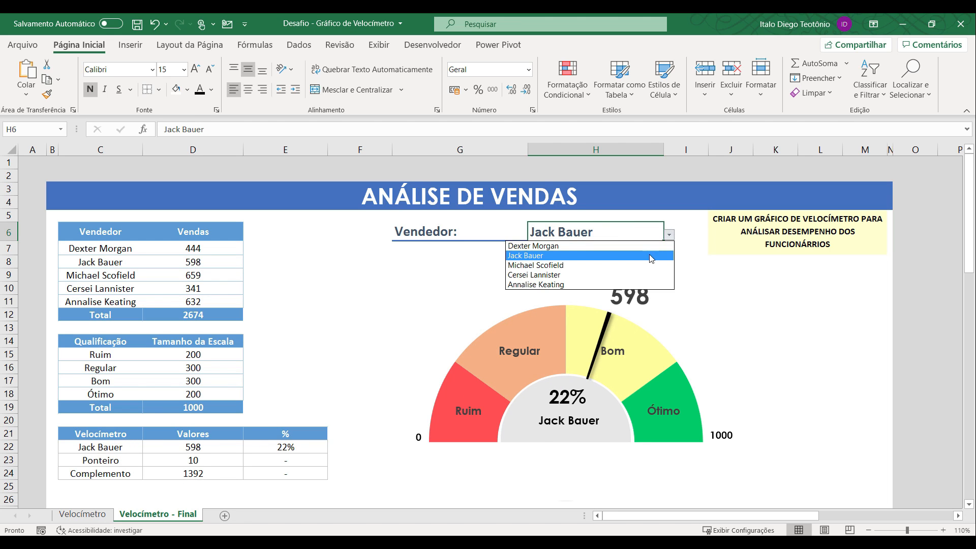
left_click(635, 275)
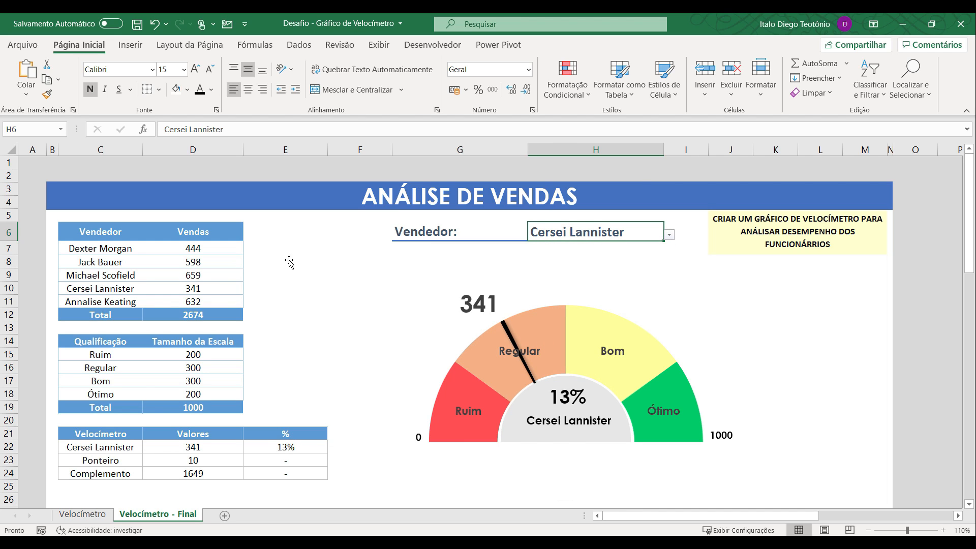
Examine the Vendedor/Vendas table in C6:D11 and the Qualificação scale table in C14:D18 that feed the gauge
left_click_drag(116, 235, 214, 302)
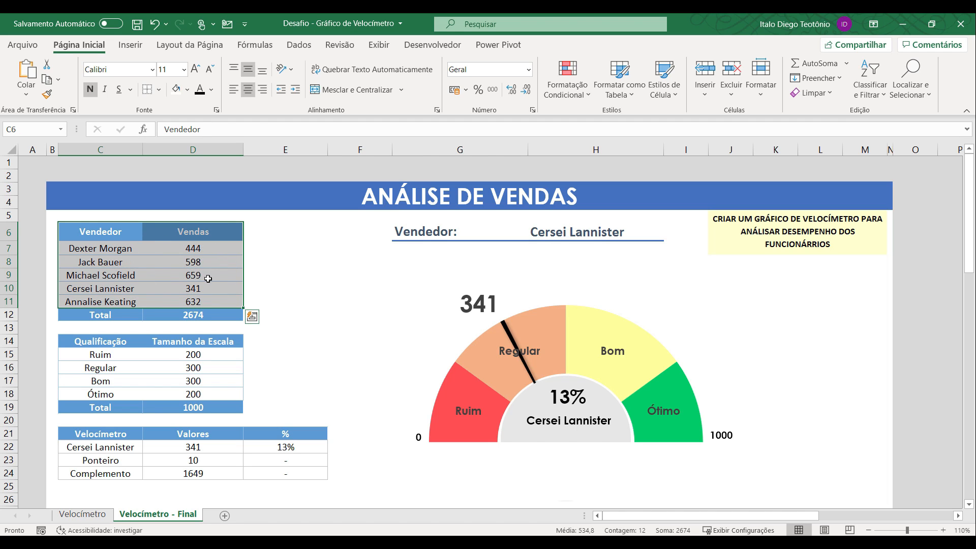
left_click(122, 304)
left_click_drag(110, 340, 173, 395)
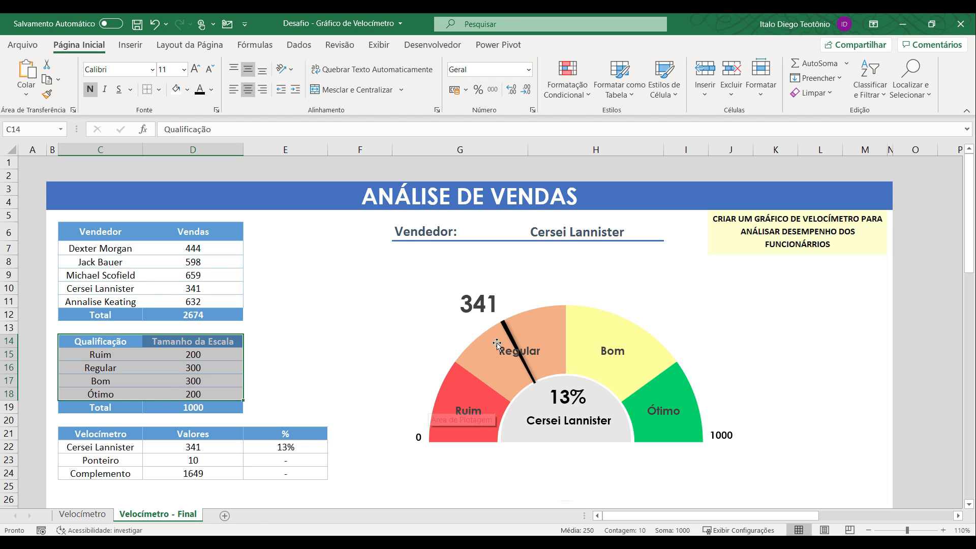
mouse_move(672, 384)
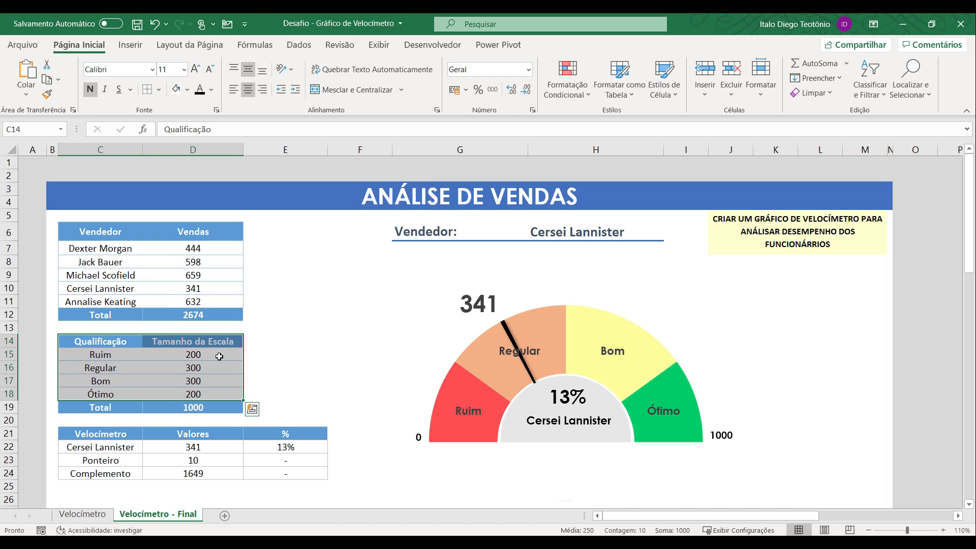
Review the scale size of each rating row by row, from Ruim through Regular and Bom to Ótimo
left_click(111, 353)
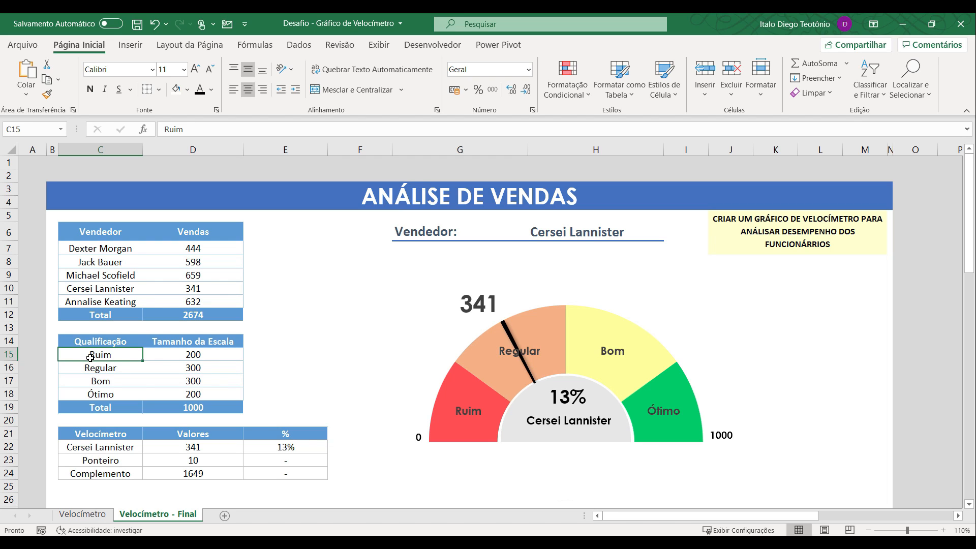
left_click(152, 356, "shift")
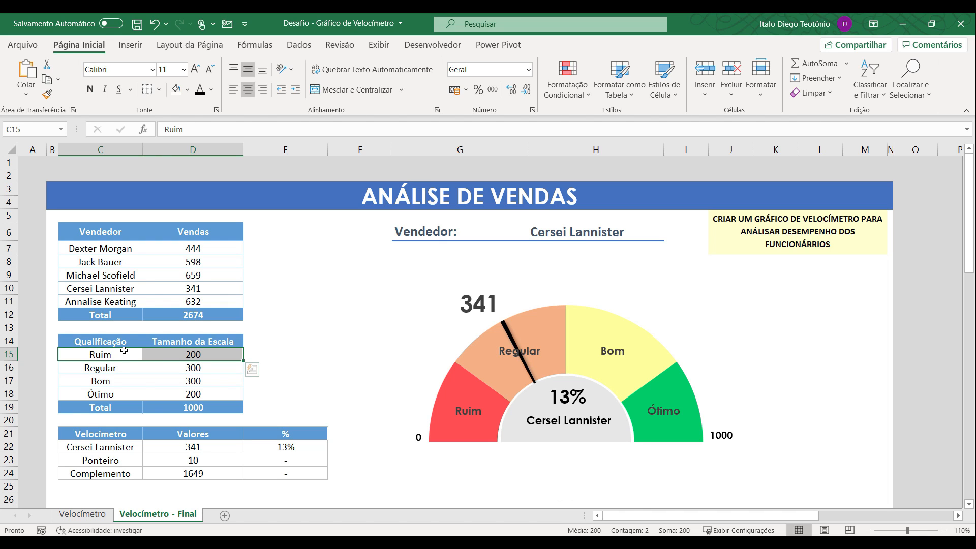
left_click(190, 376)
left_click_drag(192, 367, 137, 367)
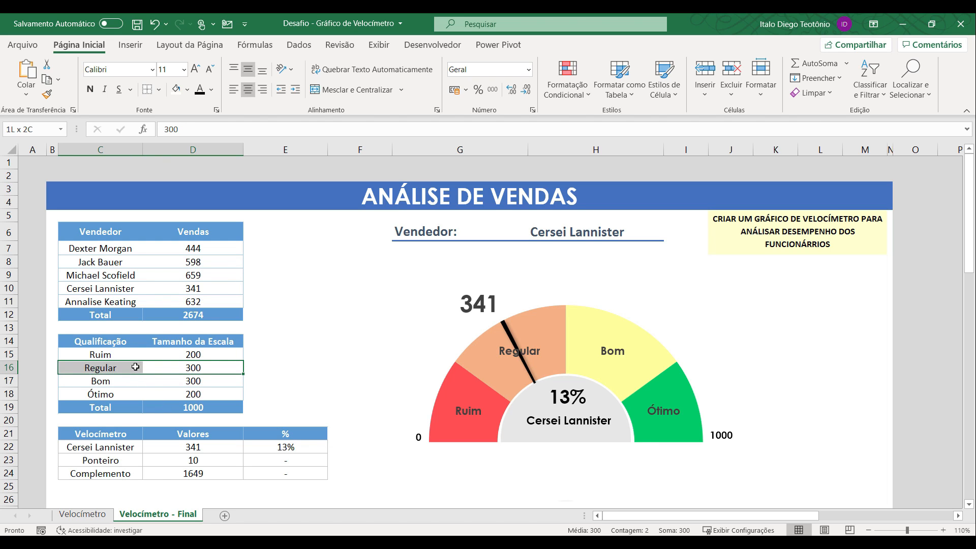
left_click(176, 383)
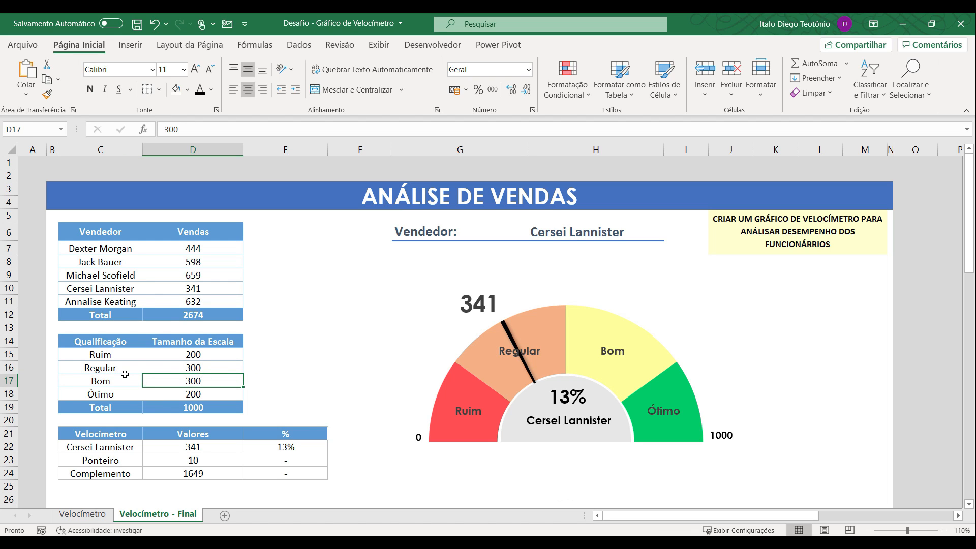
left_click_drag(116, 379, 176, 380)
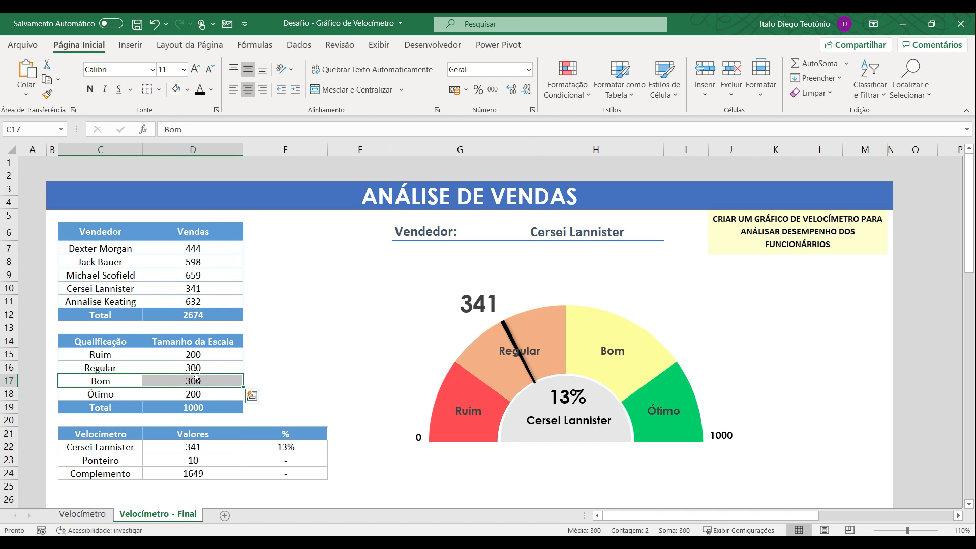
left_click(183, 394)
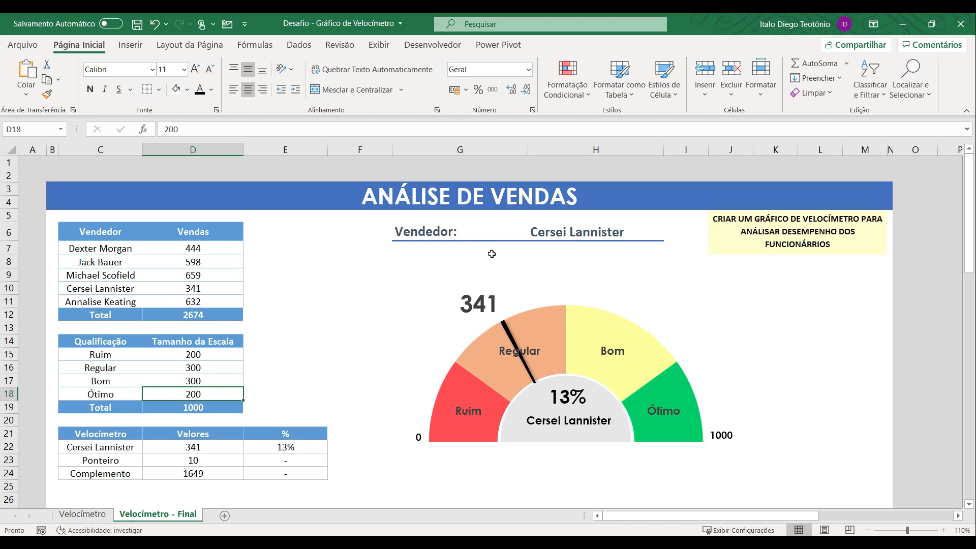
Choose the first salesperson in the Vendedor selection cell H6
left_click(564, 229)
left_click(670, 234)
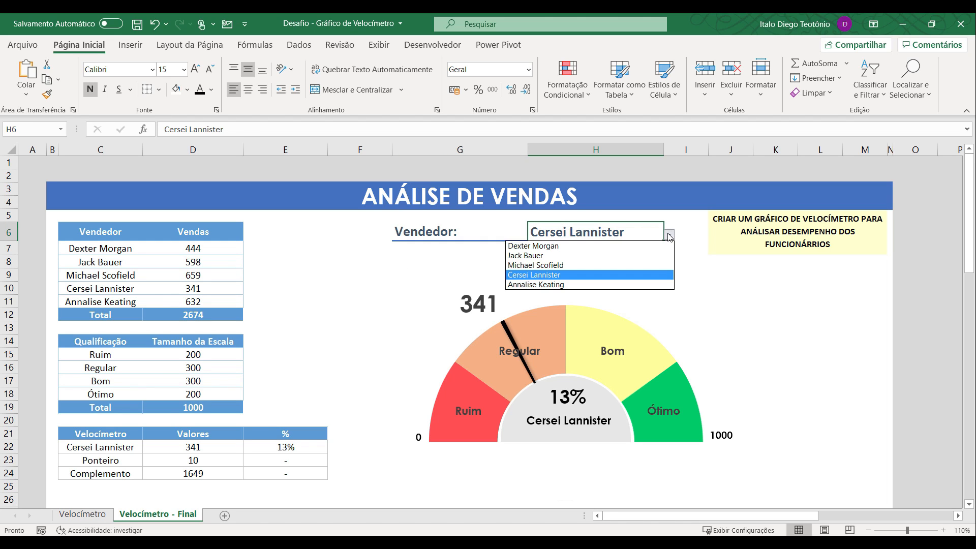
left_click(660, 247)
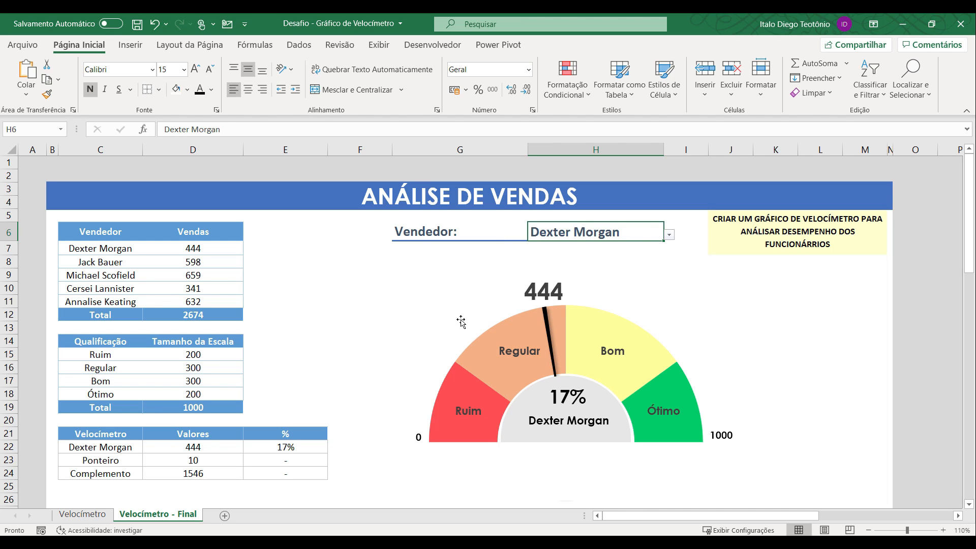
Test the Ruim/Regular boundary by setting the first salesperson's sales in D7 to 0, 199 and 201 in turn
left_click(210, 249)
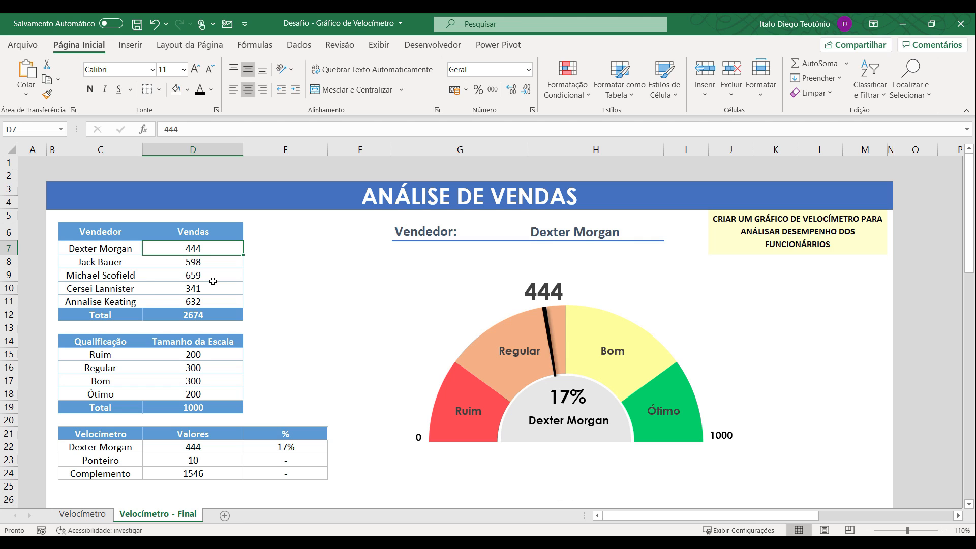
type("0")
key("Return")
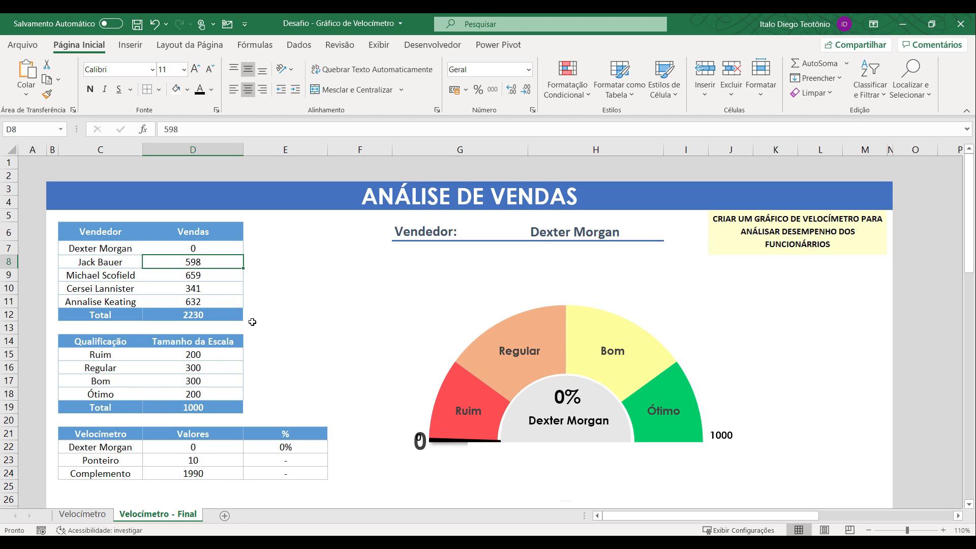
left_click(214, 250)
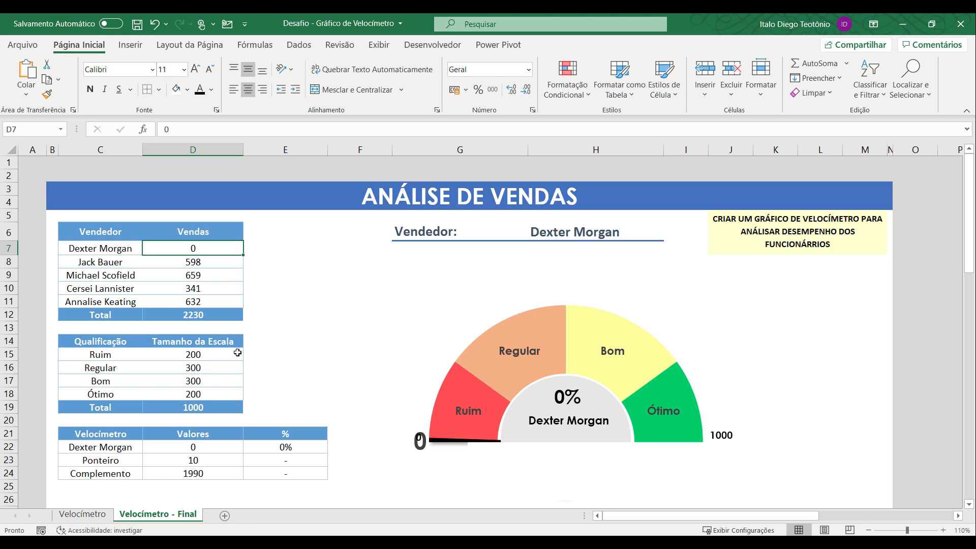
type("199")
key("Return")
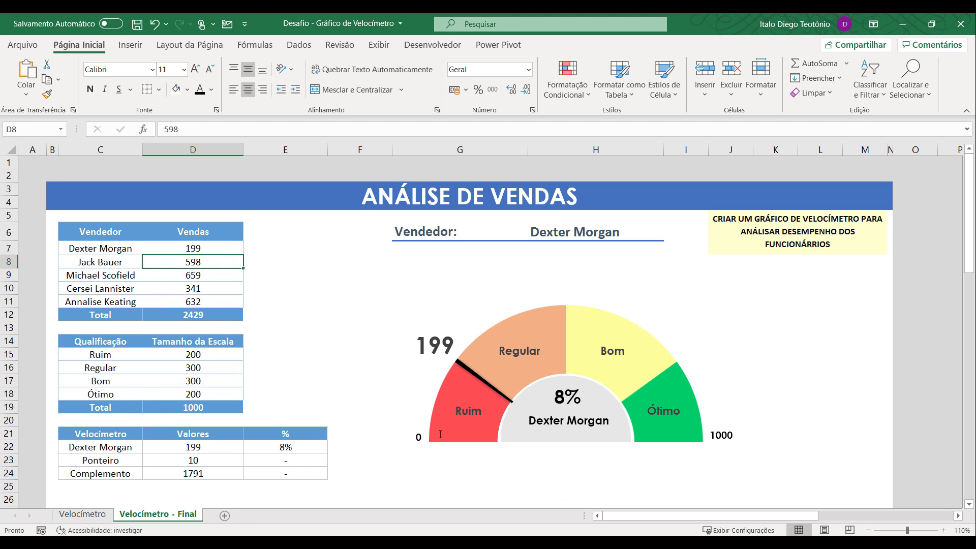
left_click(226, 246)
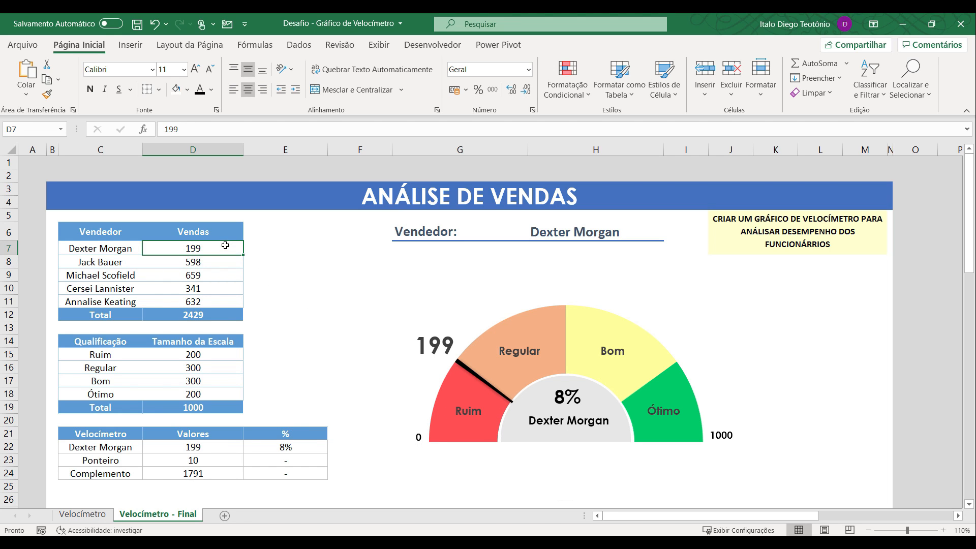
type("201")
key("Return")
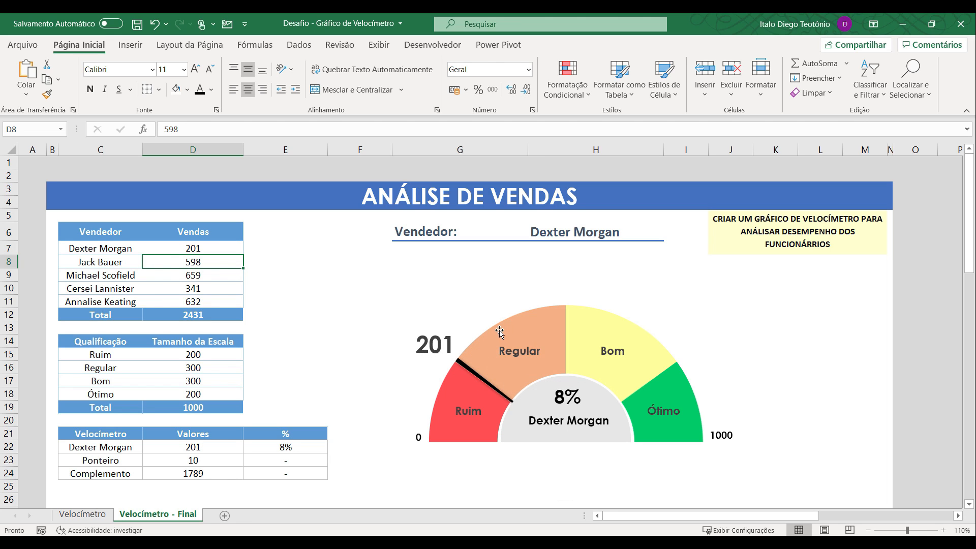
Test the Regular/Bom boundary by setting the first salesperson's sales in D7 to 499, 500 and 501 in turn
left_click(210, 248)
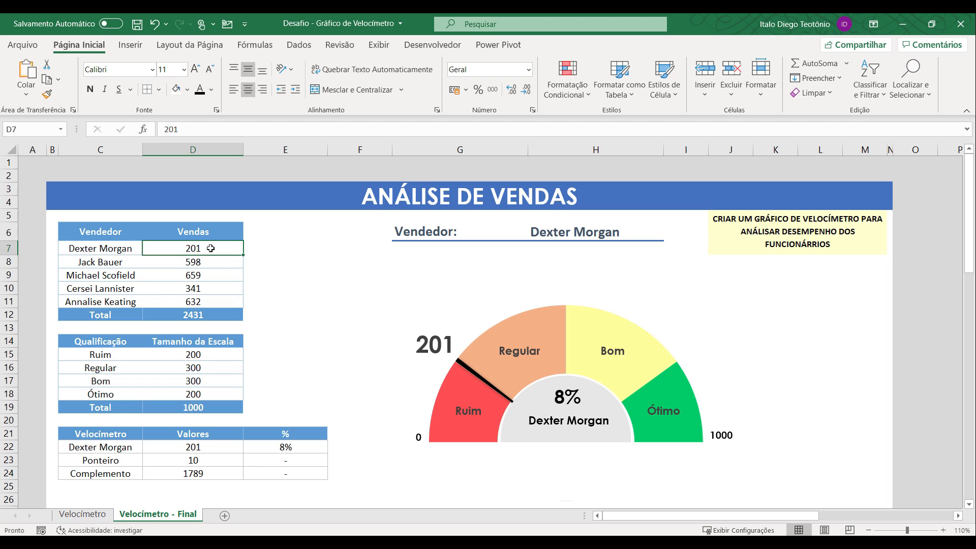
type("499")
key("Return")
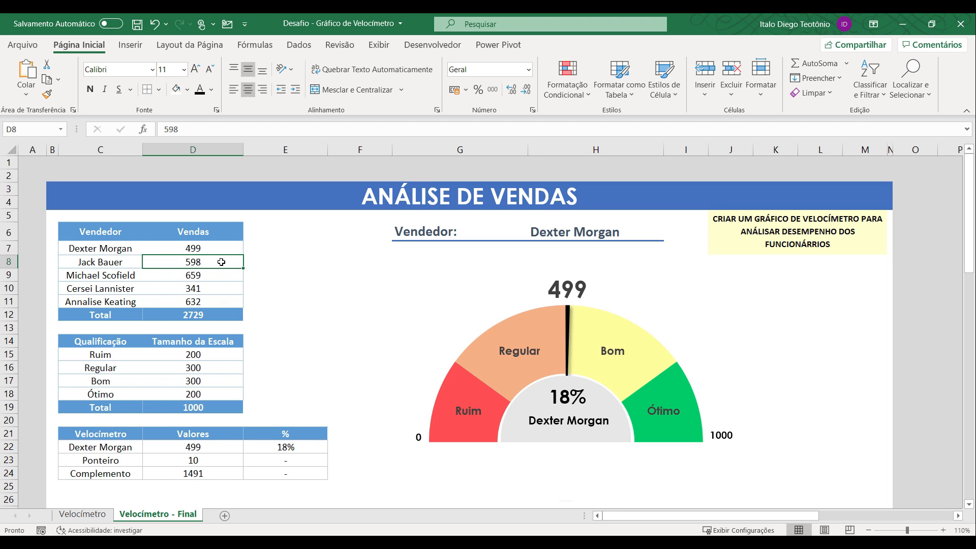
left_click(204, 248)
type("5000")
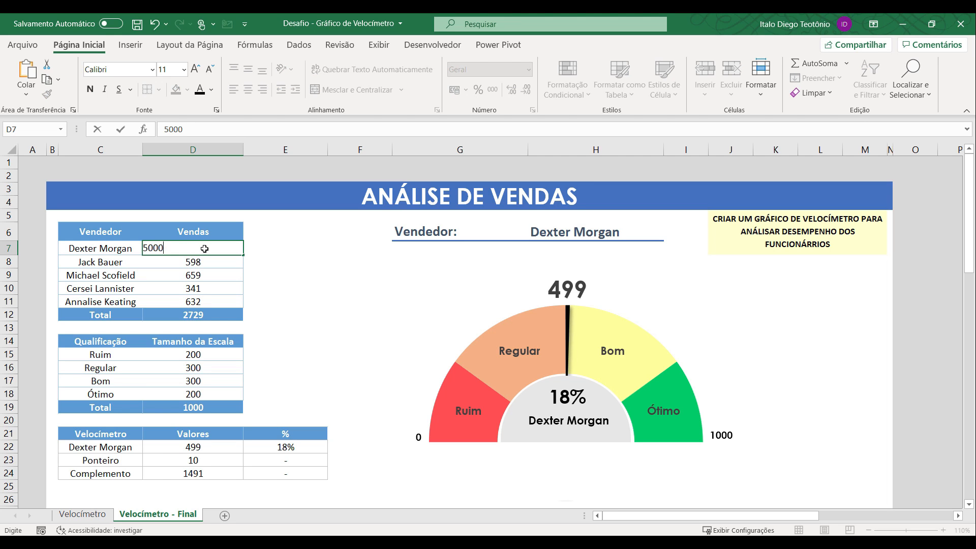
key("ctrl+Return")
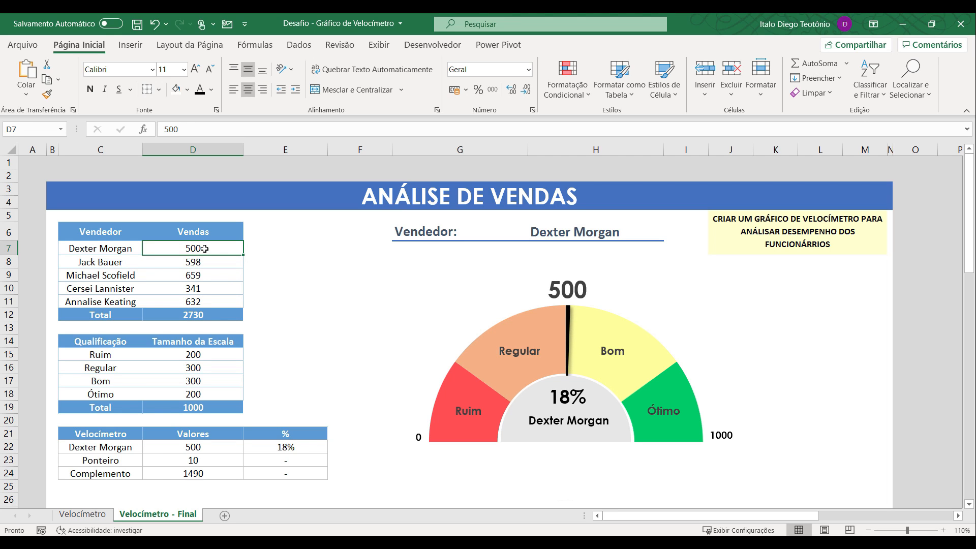
type("50")
key("Return")
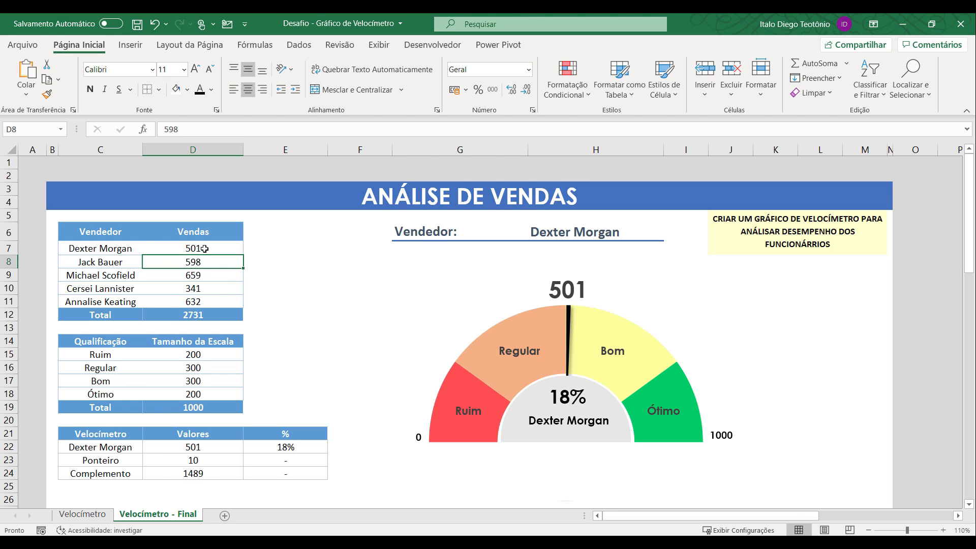
Test the upper end of the gauge by setting the first salesperson's sales in D7 to 800 and finally 900
left_click(203, 250)
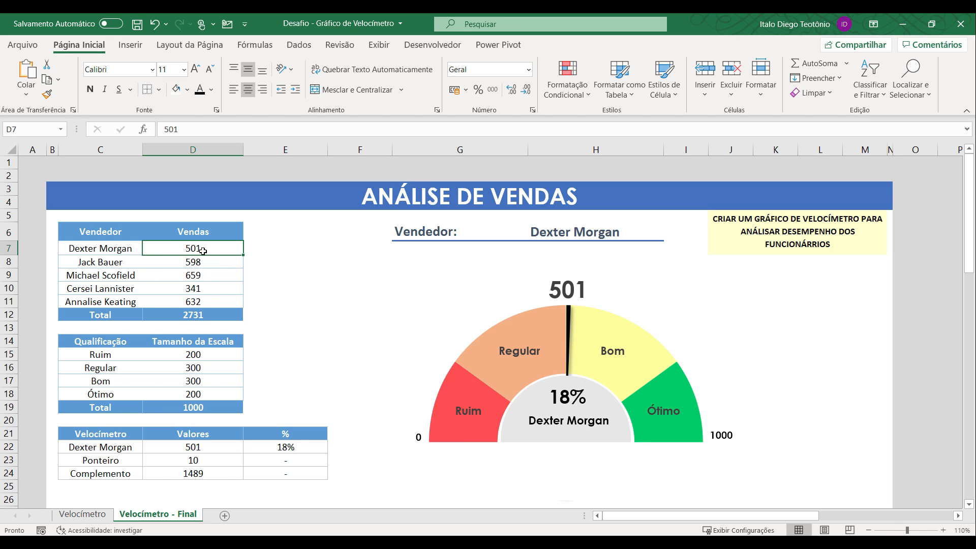
type("800")
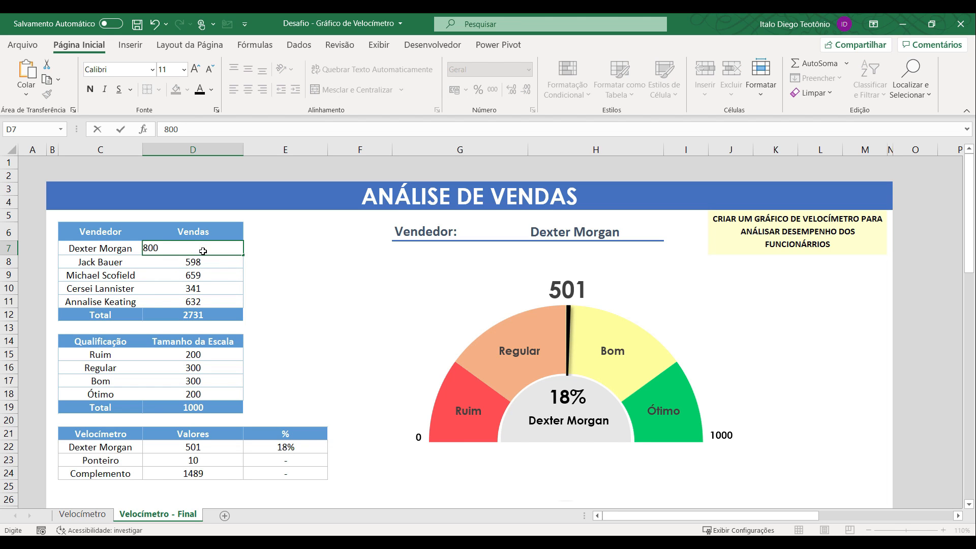
key("Return")
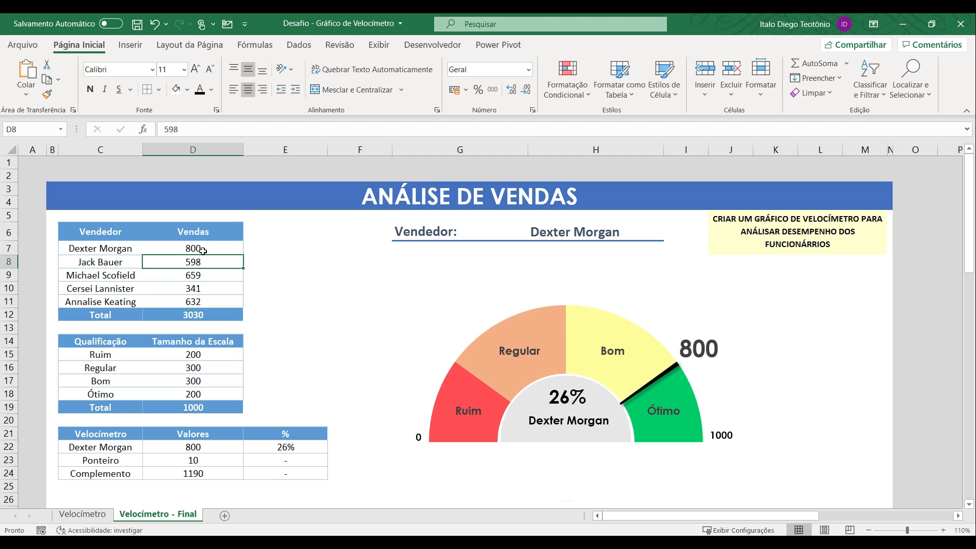
left_click(205, 250)
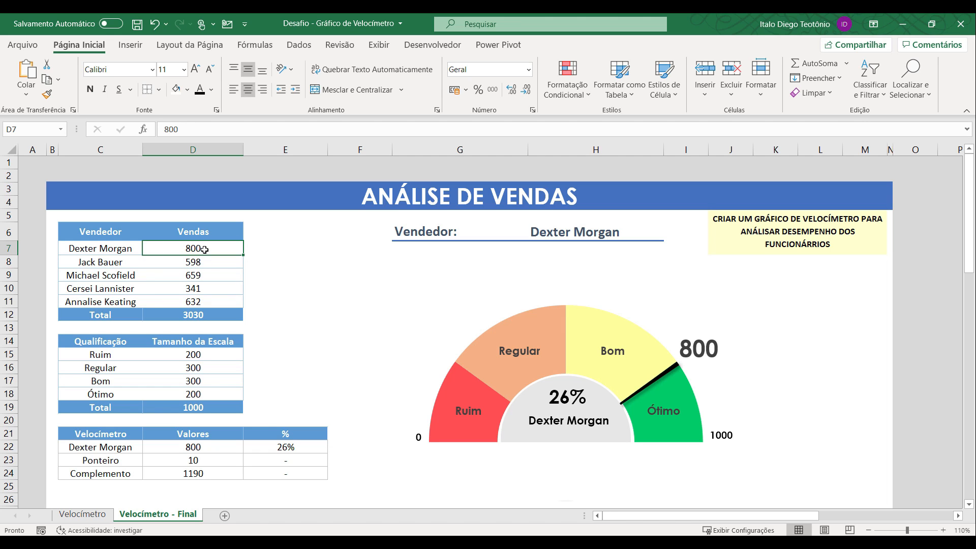
type("900")
key("Return")
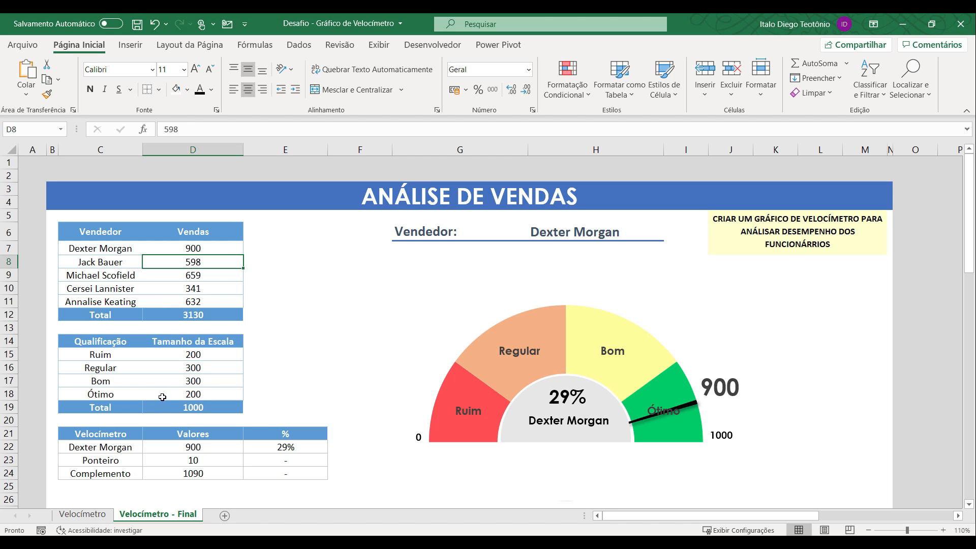
Undo the test edits to the first salesperson's sales in D7 until the original 444 is restored
key("ctrl+z")
key("ctrl+z")
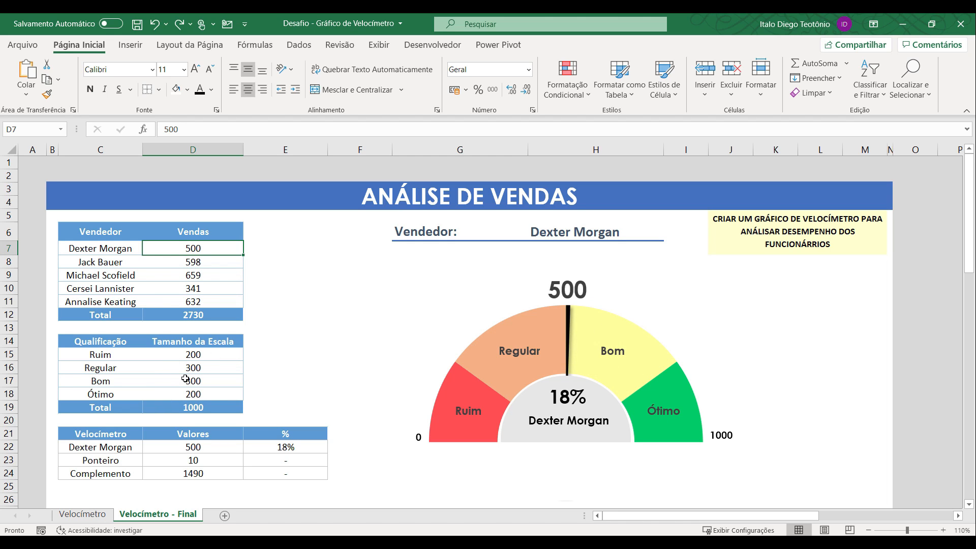
key("ctrl+z")
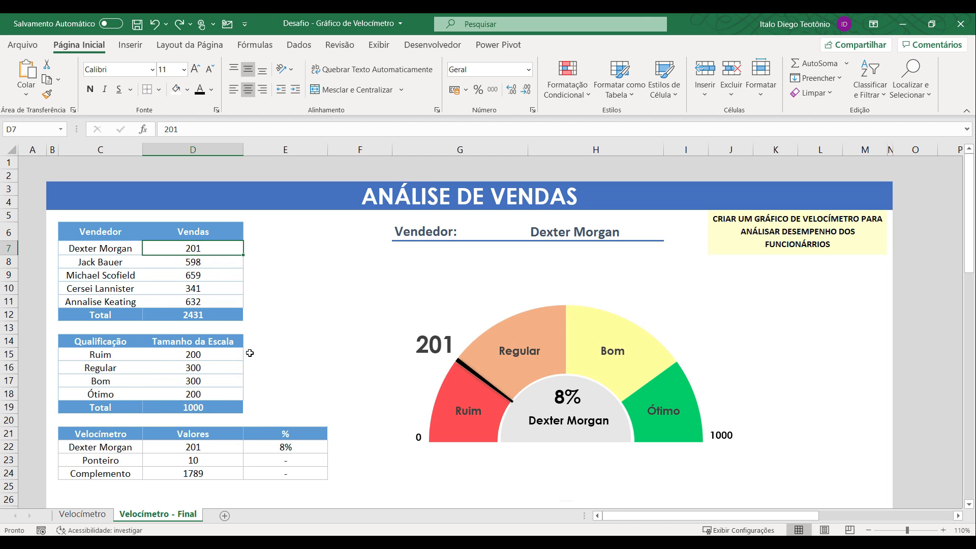
key("ctrl+z")
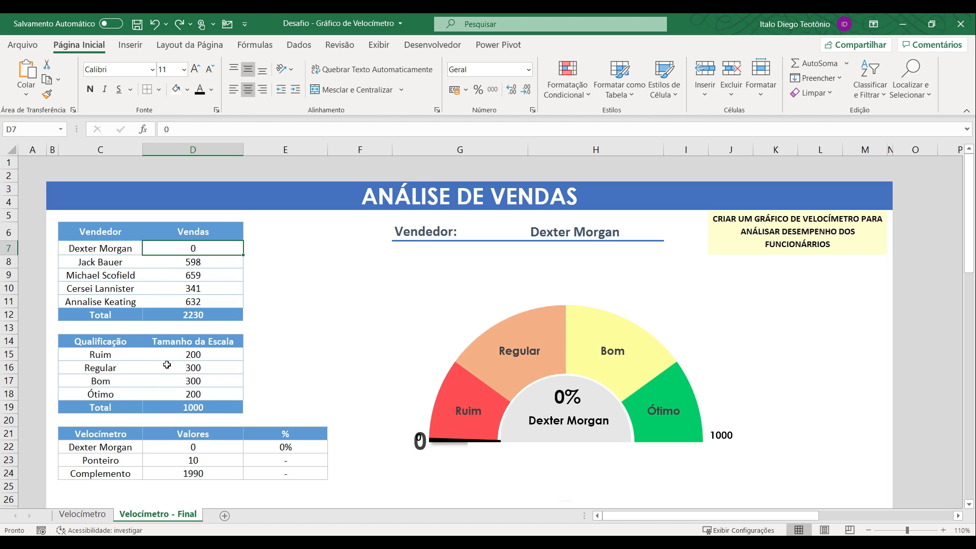
key("ctrl+z")
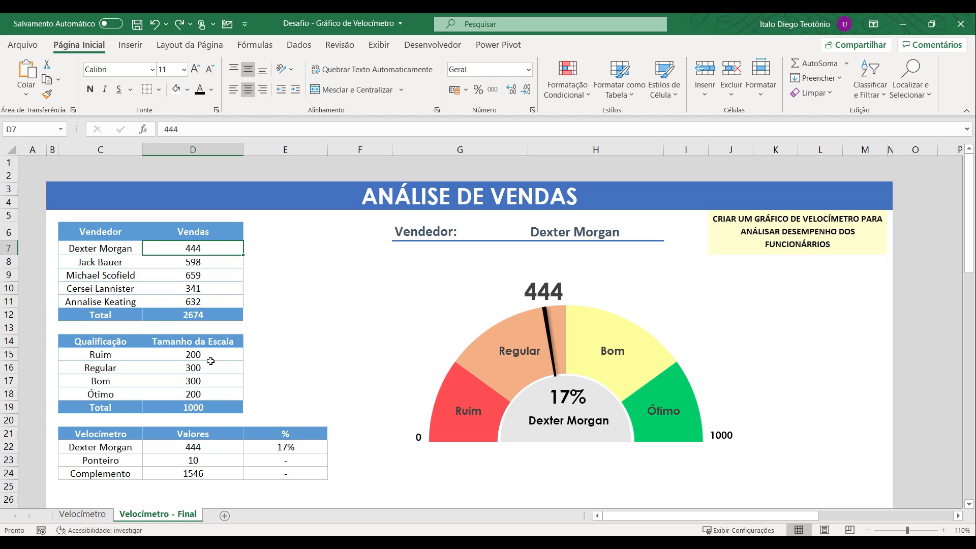
Set the Ruim scale size in D15 to 250 and fill that value down through Ótimo in D18
left_click_drag(172, 365, 160, 380)
left_click(193, 358)
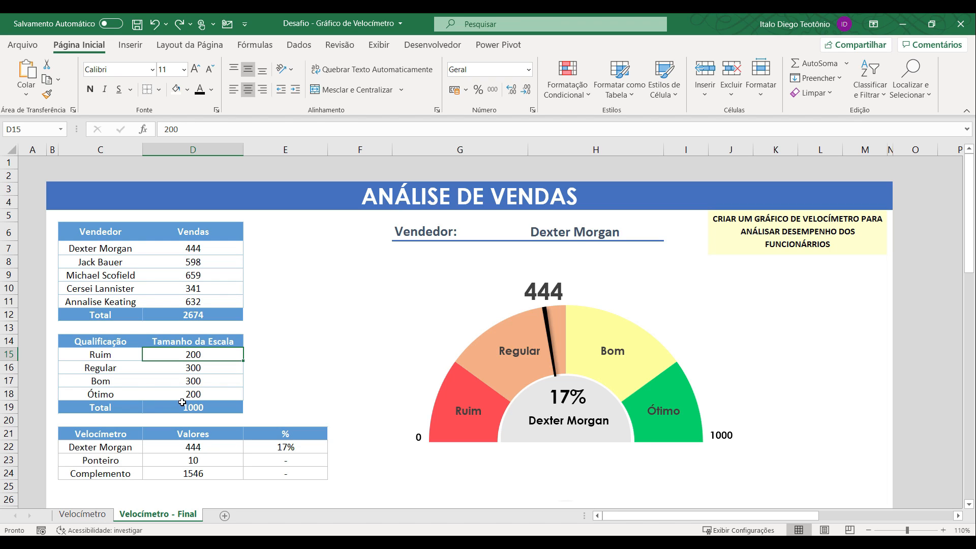
type("250")
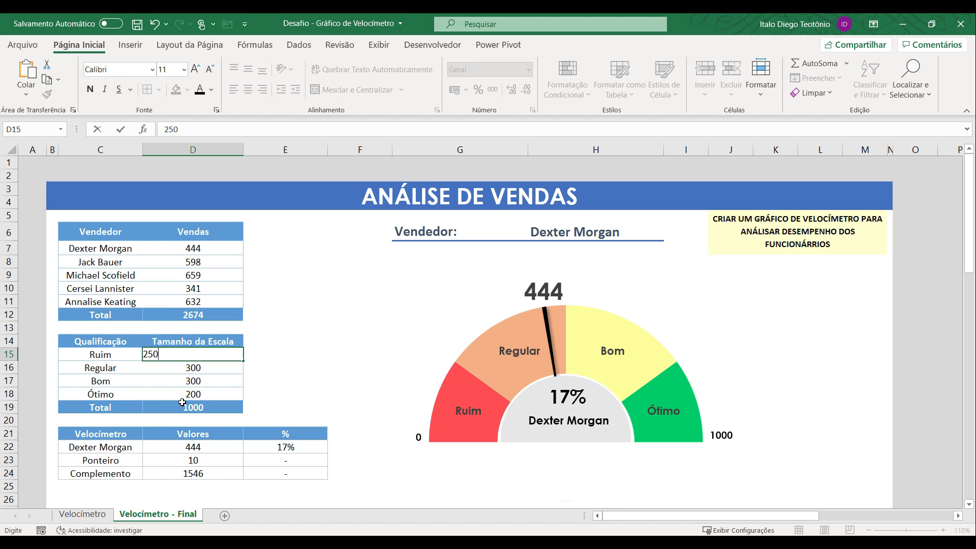
key("Return")
left_click(231, 356)
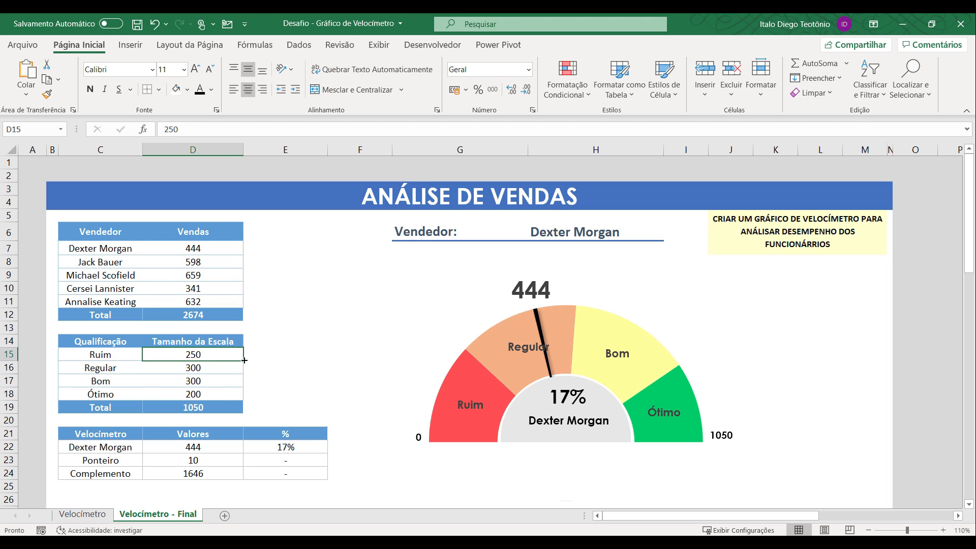
left_click_drag(245, 361, 244, 400)
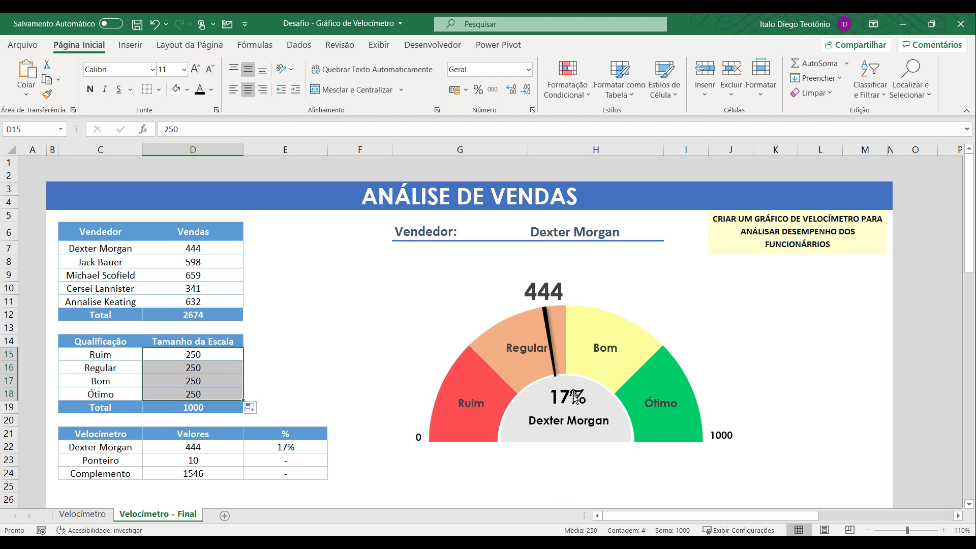
Set the scale sizes of Ruim in D15 and Ótimo in D18 to 100 each
left_click(220, 354)
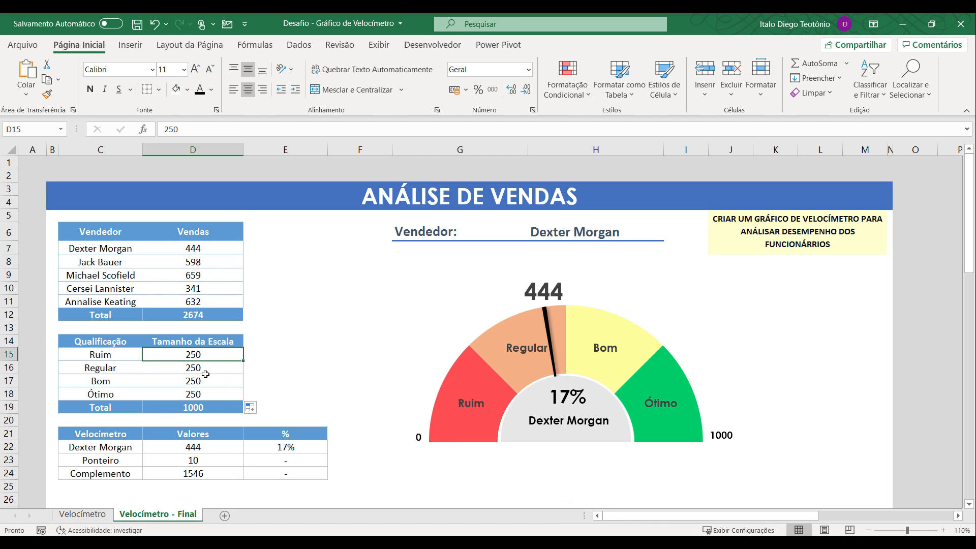
type("100")
key("Return")
key("Return")
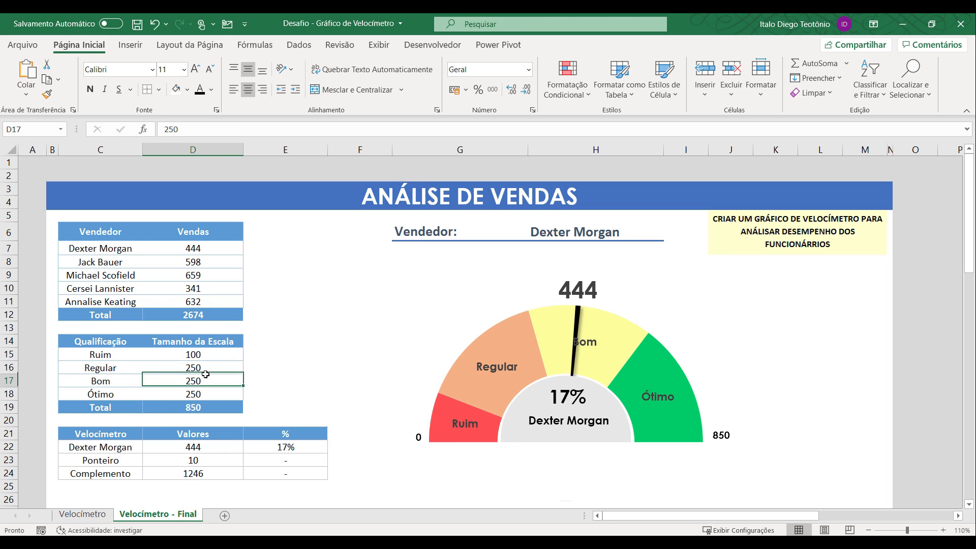
key("Return")
type("100")
key("Return")
Set the scale sizes of Regular in D16 and Bom in D17 to 400 each
left_click(206, 371)
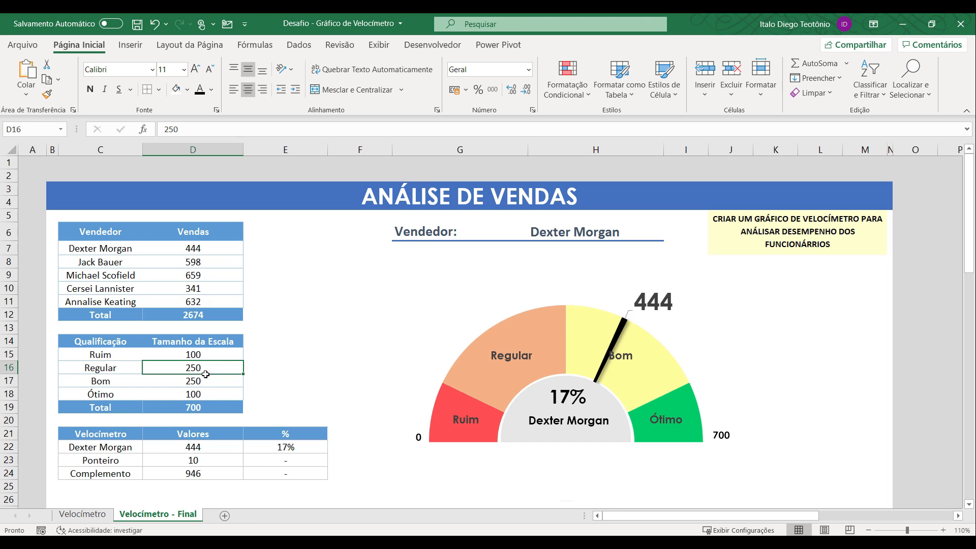
type("400")
key("Return")
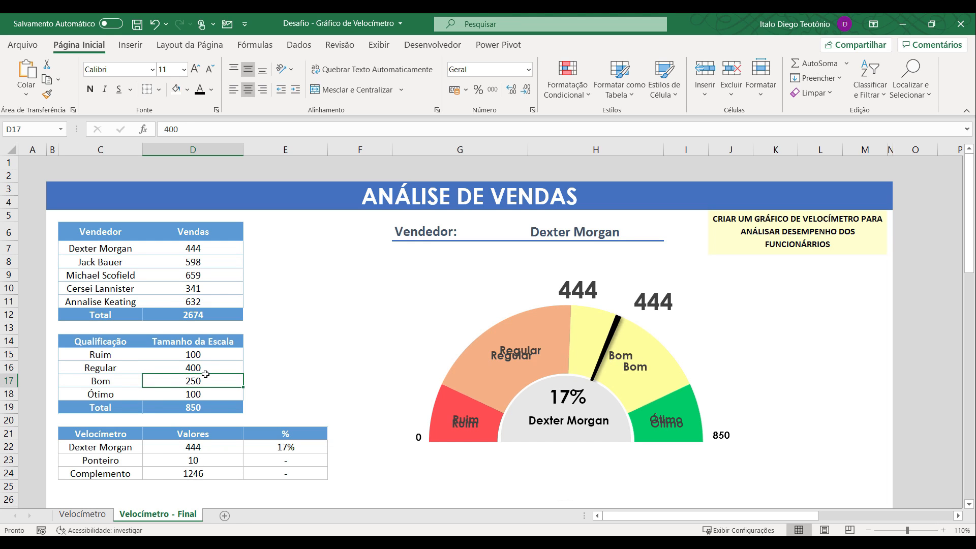
type("400")
key("Return")
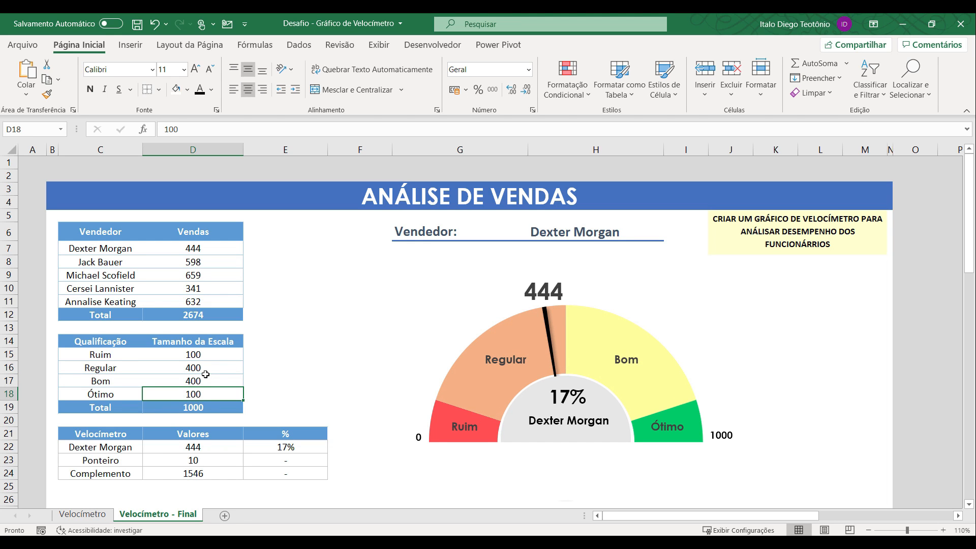
Set the scale sizes in D15:D18 to 200 for Ruim, 300 for Regular, 300 for Bom and 200 for Ótimo
left_click(207, 356)
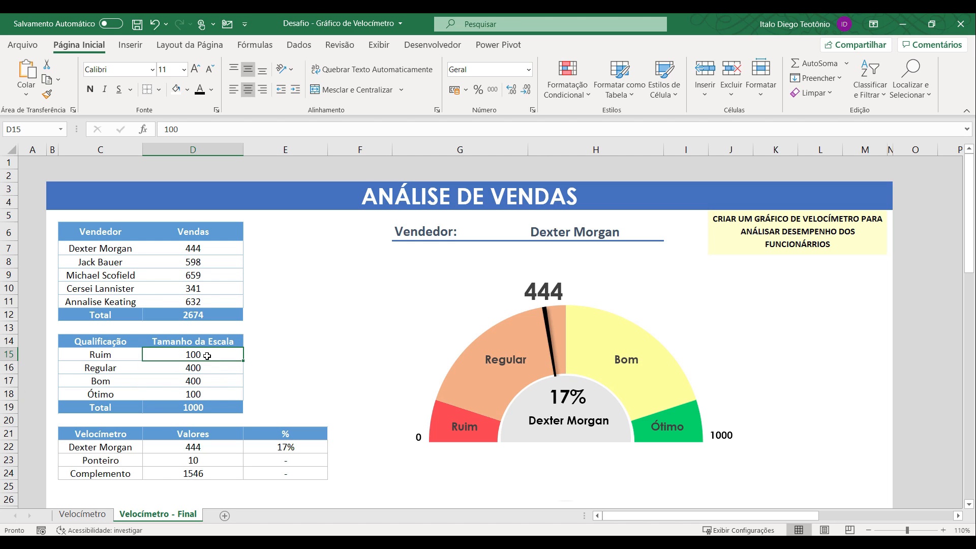
type("200")
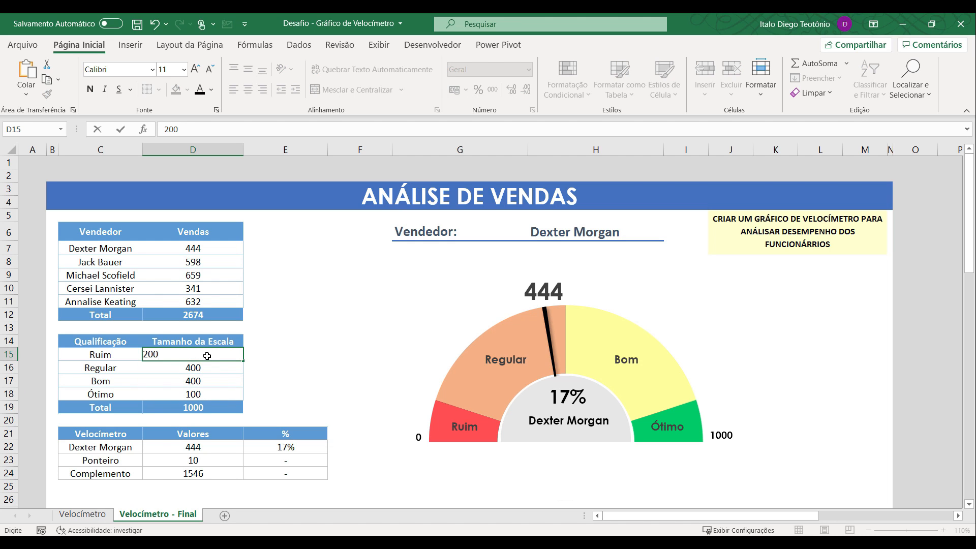
key("Return")
type("300")
key("Return")
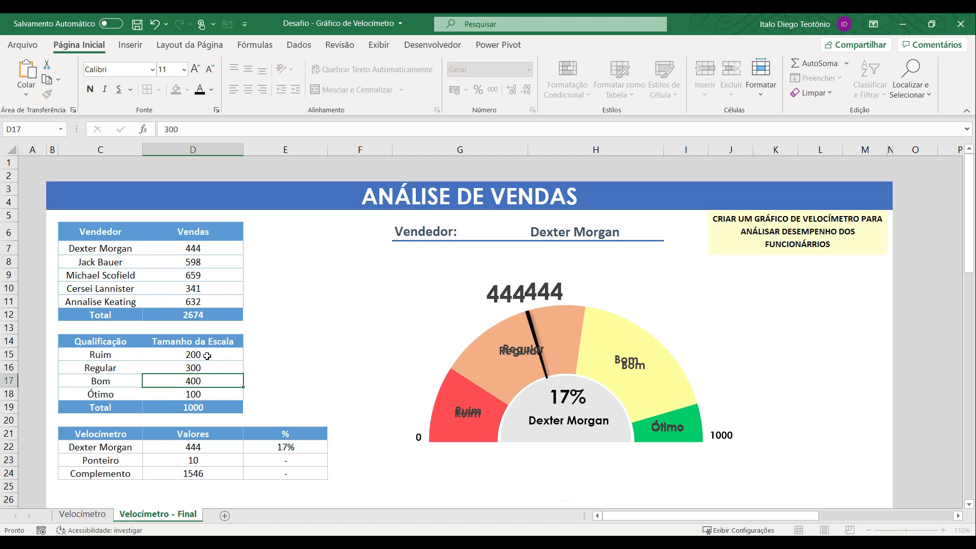
type("300")
key("Return")
type("200")
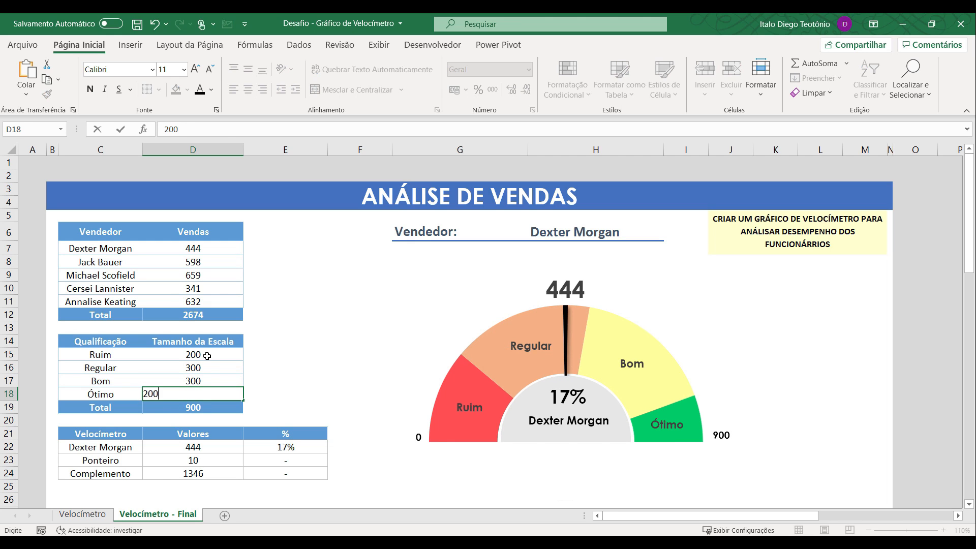
key("Return")
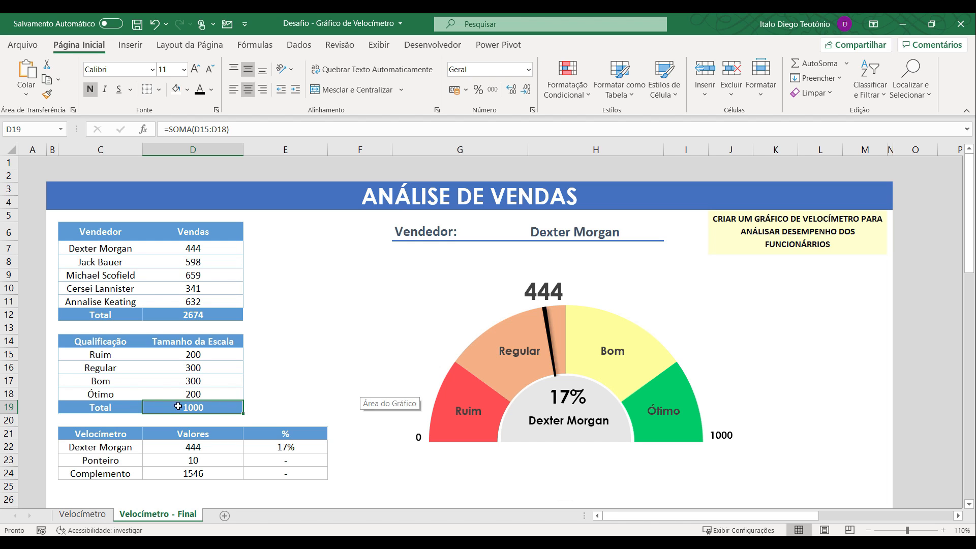
Examine the Velocímetro helper table in C21:E24 and the pointer series it feeds in the chart
left_click_drag(99, 431, 107, 446)
left_click_drag(225, 478, 252, 475)
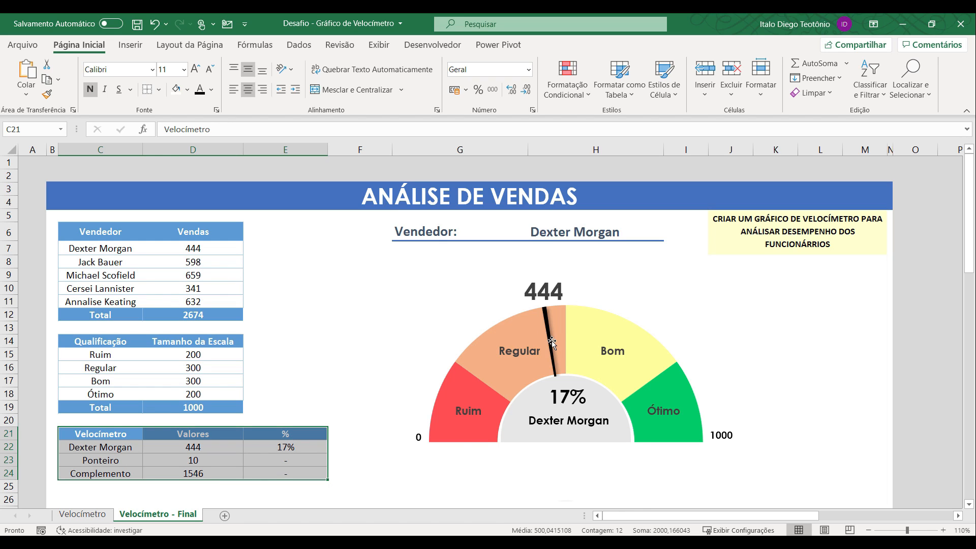
mouse_move(525, 384)
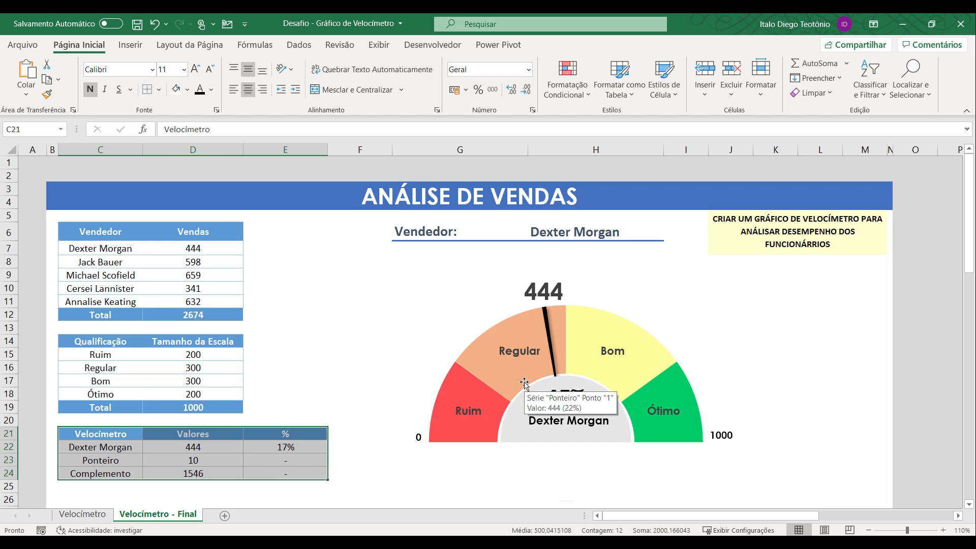
Switch the Vendedor selection in H6 to the third, fourth and finally fifth salesperson in the list
left_click(654, 231)
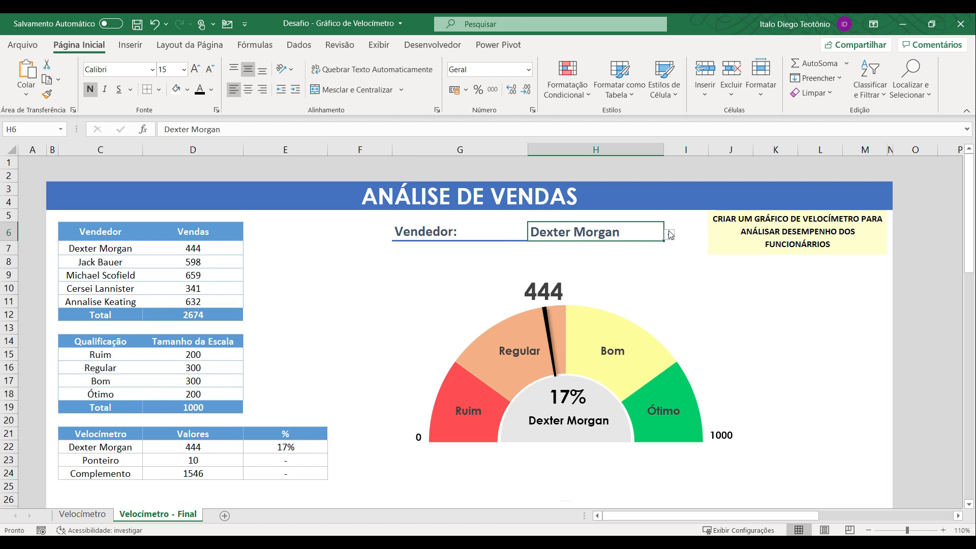
left_click(670, 235)
left_click(642, 264)
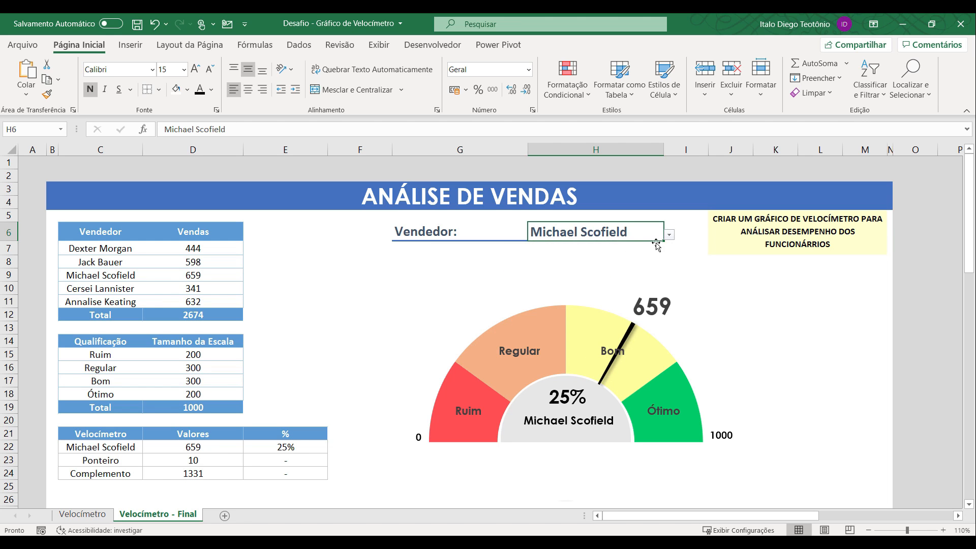
left_click(670, 235)
left_click(621, 278)
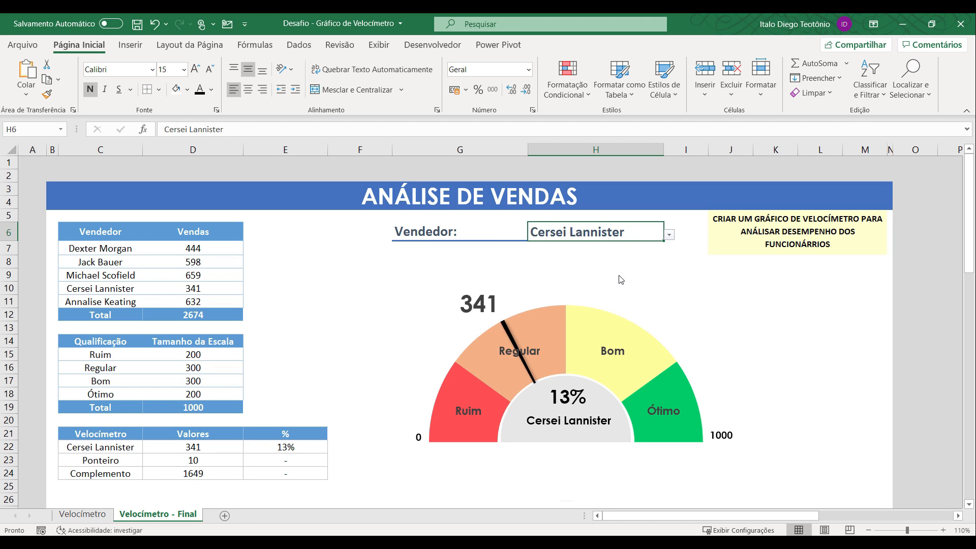
left_click(669, 234)
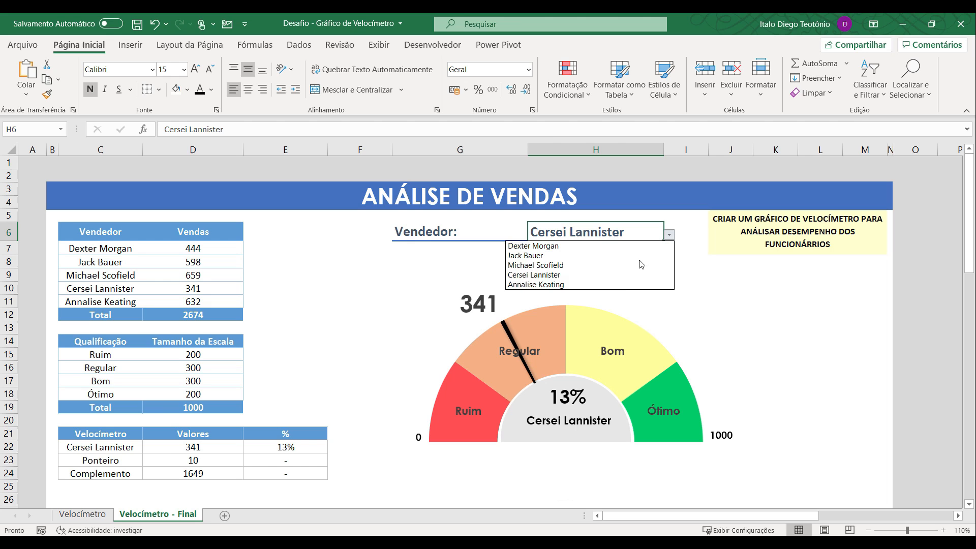
left_click(616, 285)
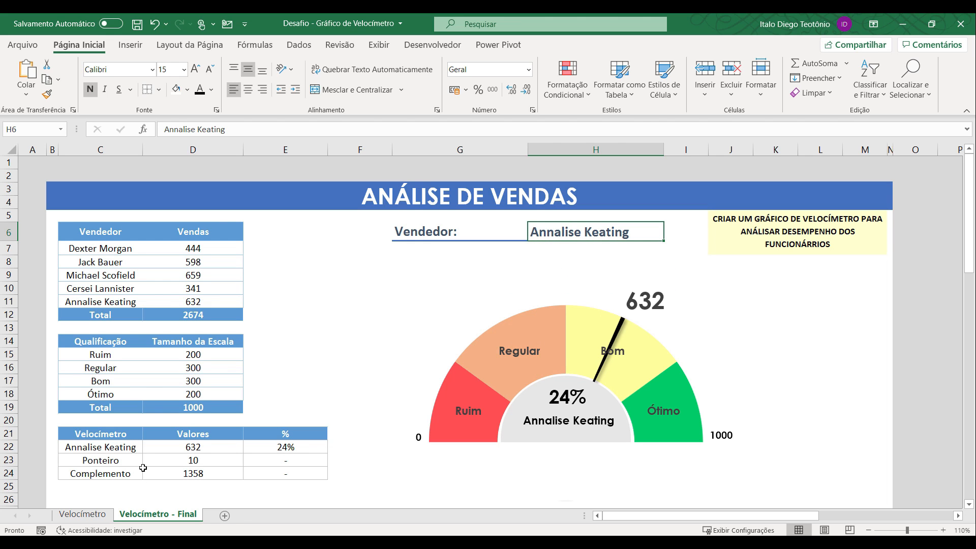
Review the sales and qualification tables on the Velocímetro sheet and return to the Velocímetro - Final sheet for comparison
left_click(82, 514)
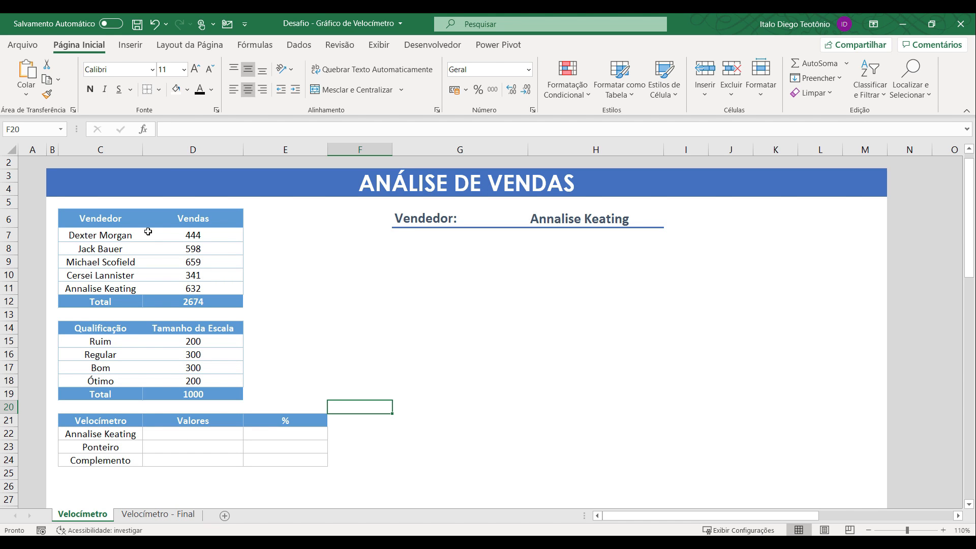
left_click_drag(126, 231, 216, 274)
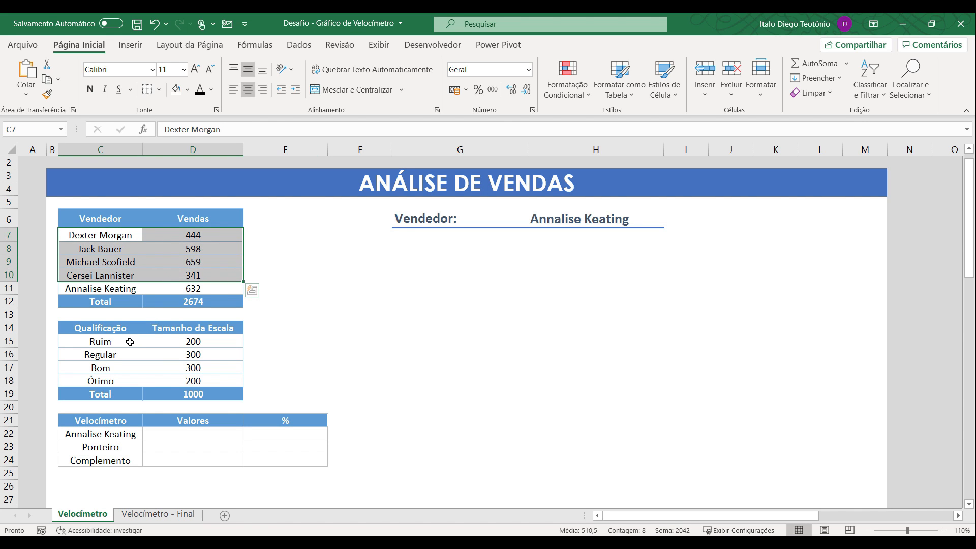
left_click_drag(126, 342, 189, 379)
left_click(144, 514)
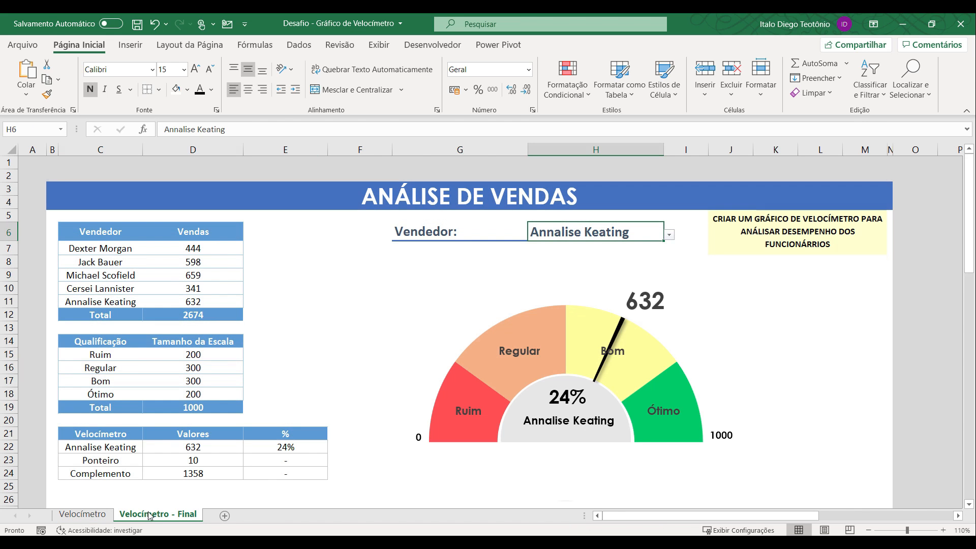
On the Velocímetro sheet, inspect the helper cells D22:E24, the formula in C22 and the Vendedor cell H6, and return to Velocímetro - Final
left_click(108, 515)
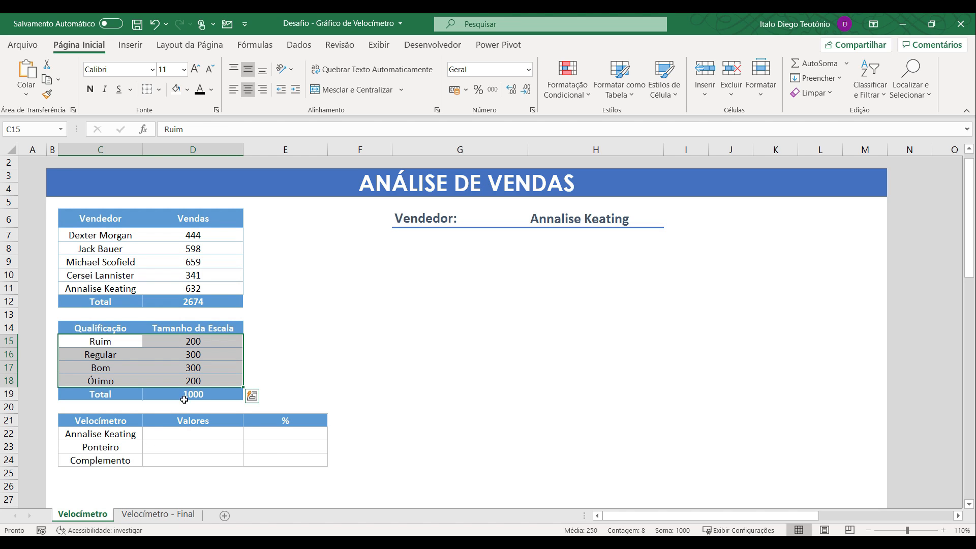
left_click_drag(184, 434, 255, 455)
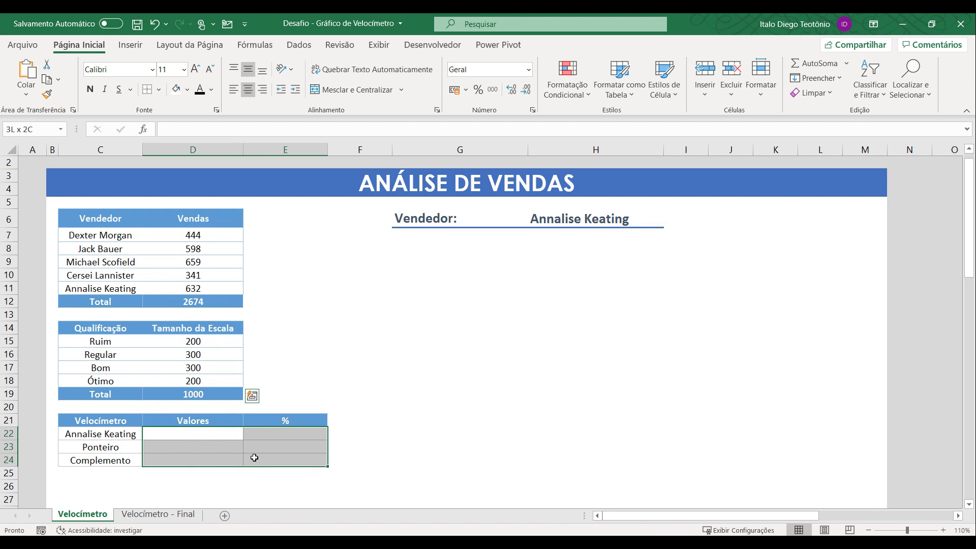
left_click(190, 434)
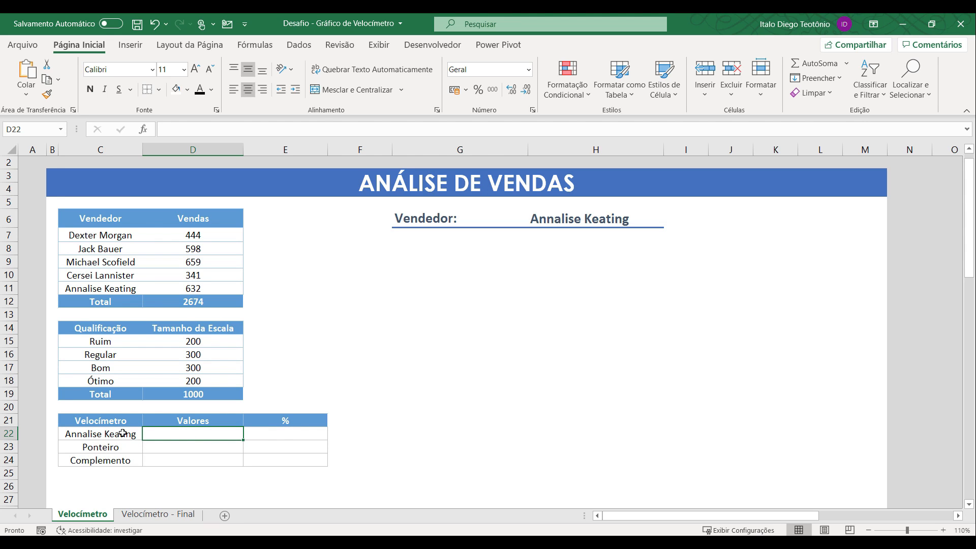
left_click(571, 218)
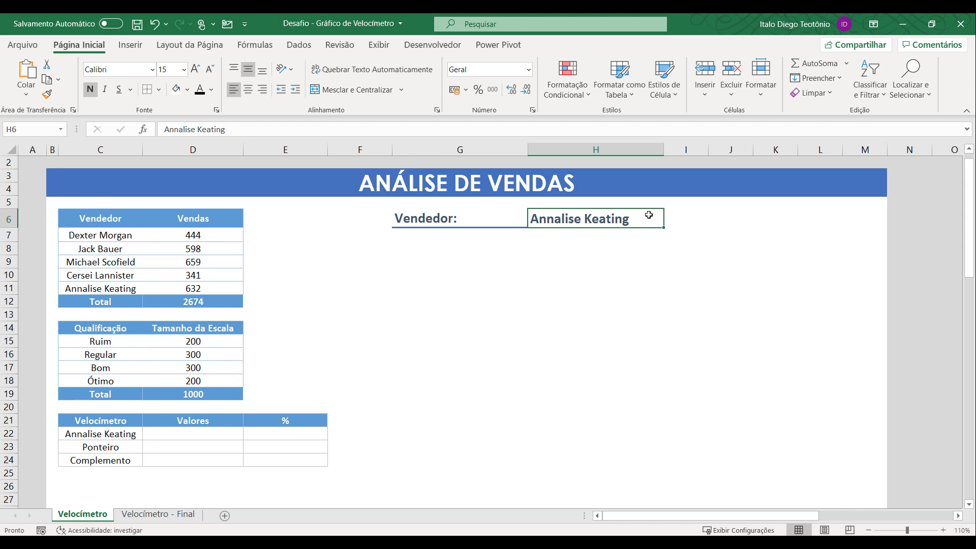
left_click(102, 434)
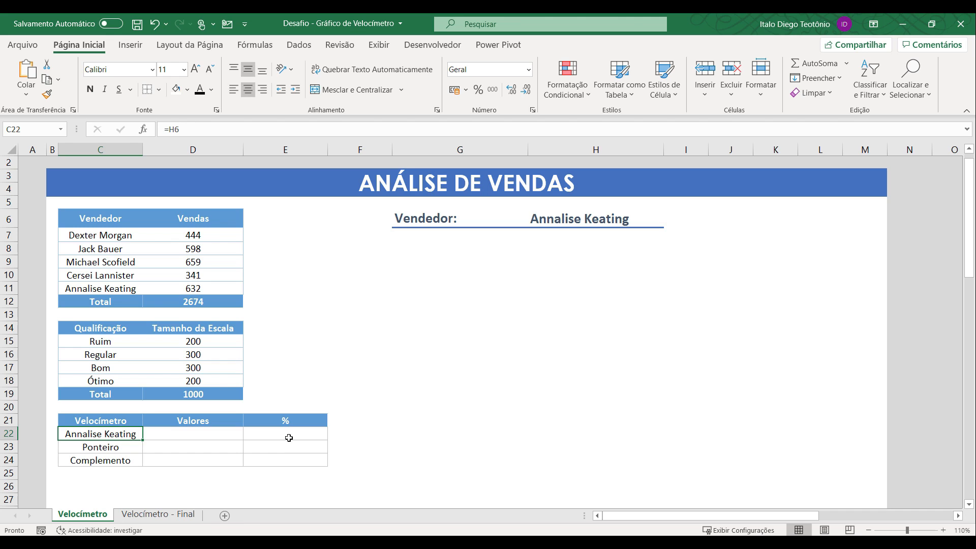
left_click(559, 217)
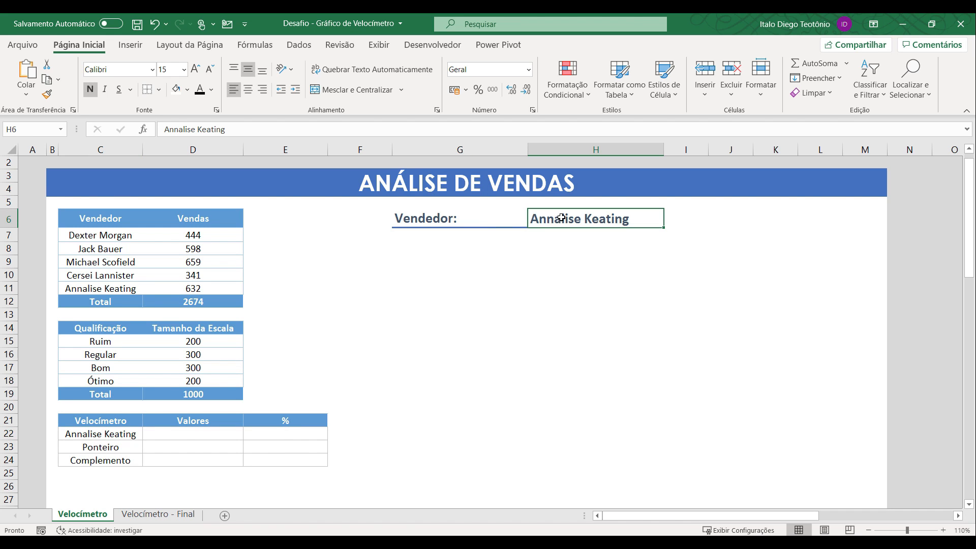
left_click(136, 514)
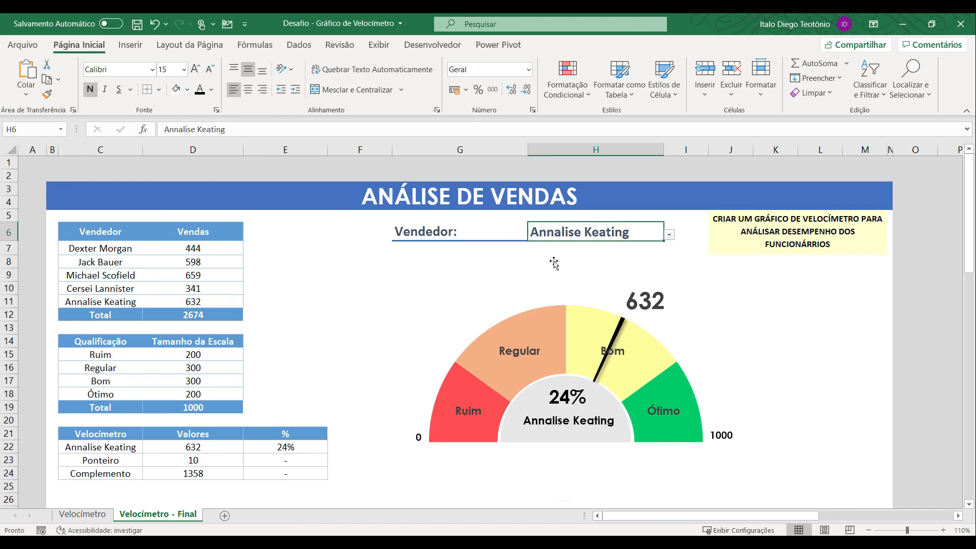
On the Velocímetro sheet, define the name Vendedor for the salesperson cells C7:C11
left_click(669, 235)
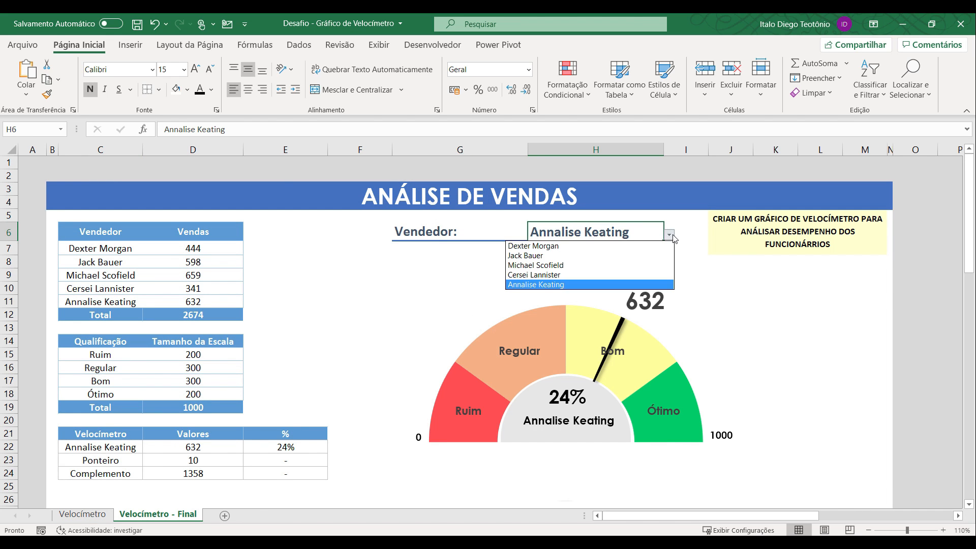
left_click(92, 514)
left_click(83, 516)
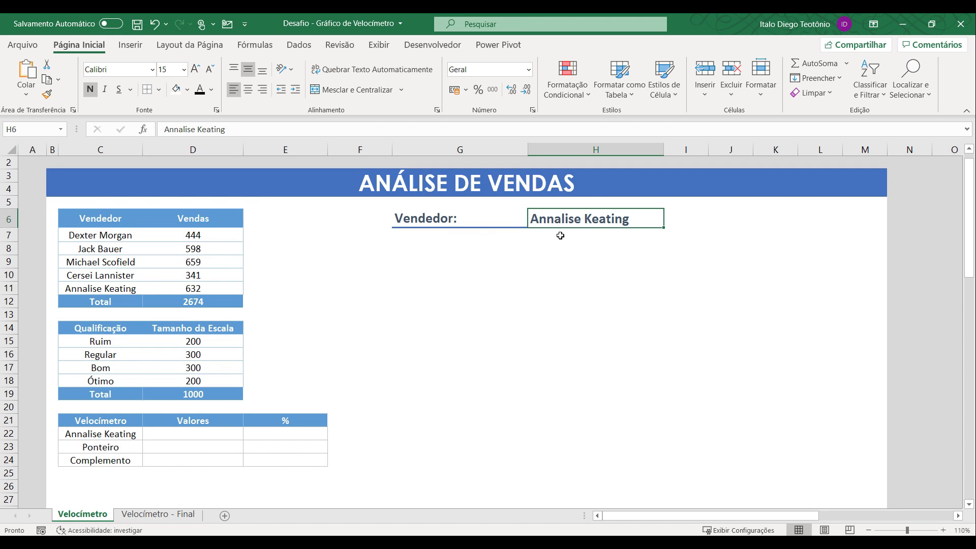
left_click_drag(125, 234, 114, 287)
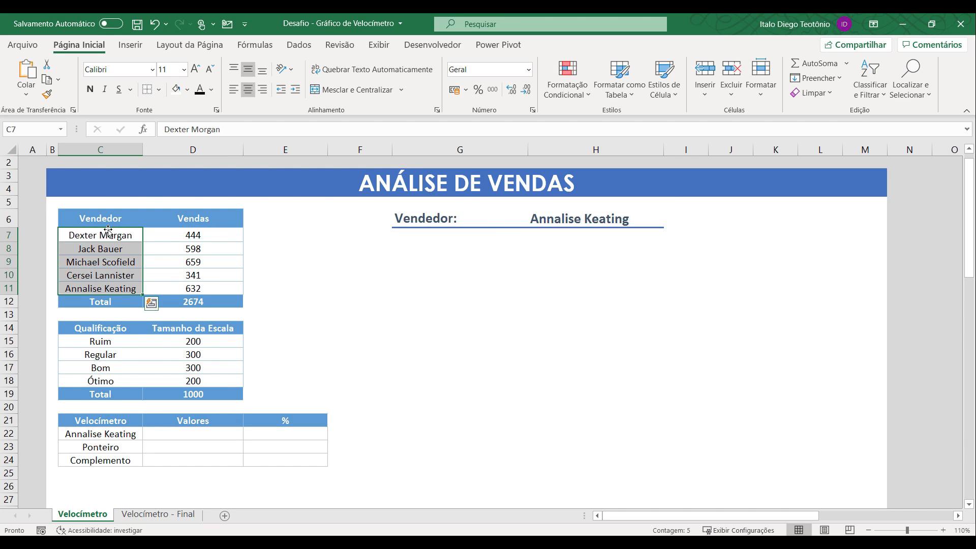
right_click(107, 278)
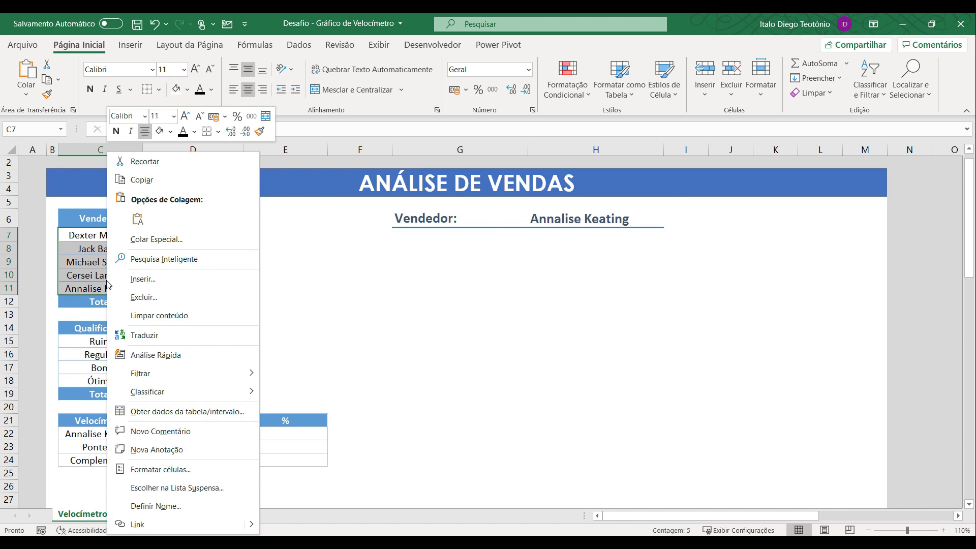
left_click(172, 506)
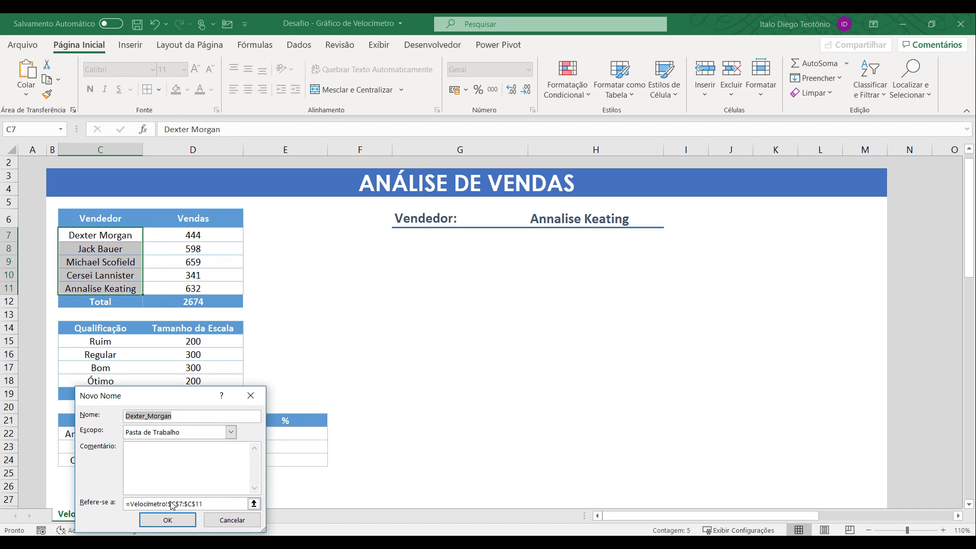
type("Vendeddor")
key("Return")
Add a Lista data validation to the Vendedor cell H6 with the source =Vendedor
left_click(585, 218)
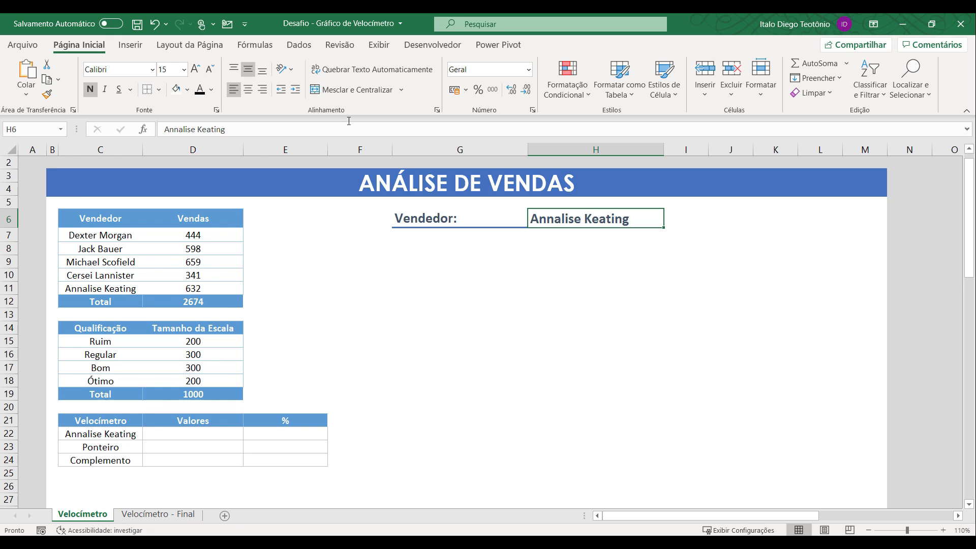
left_click(299, 46)
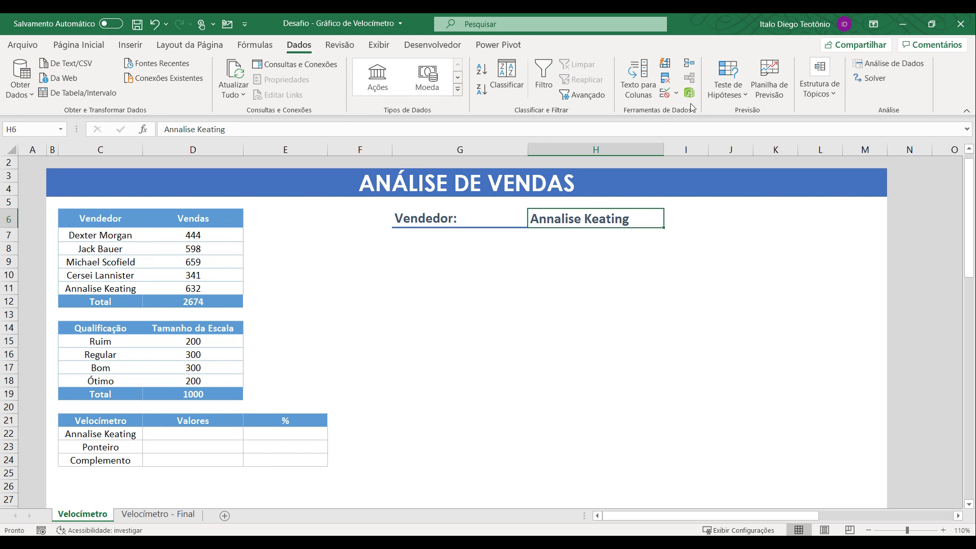
left_click(676, 93)
left_click(708, 107)
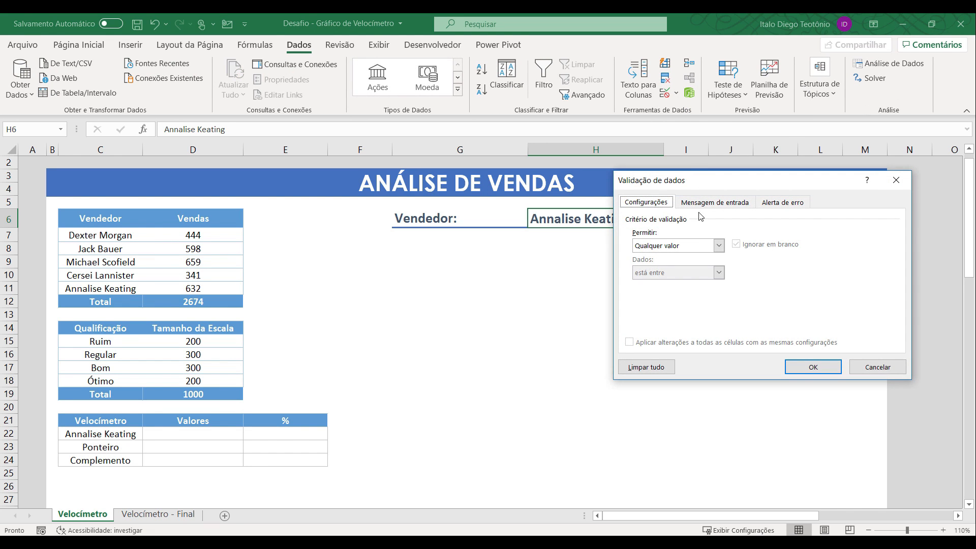
left_click(663, 247)
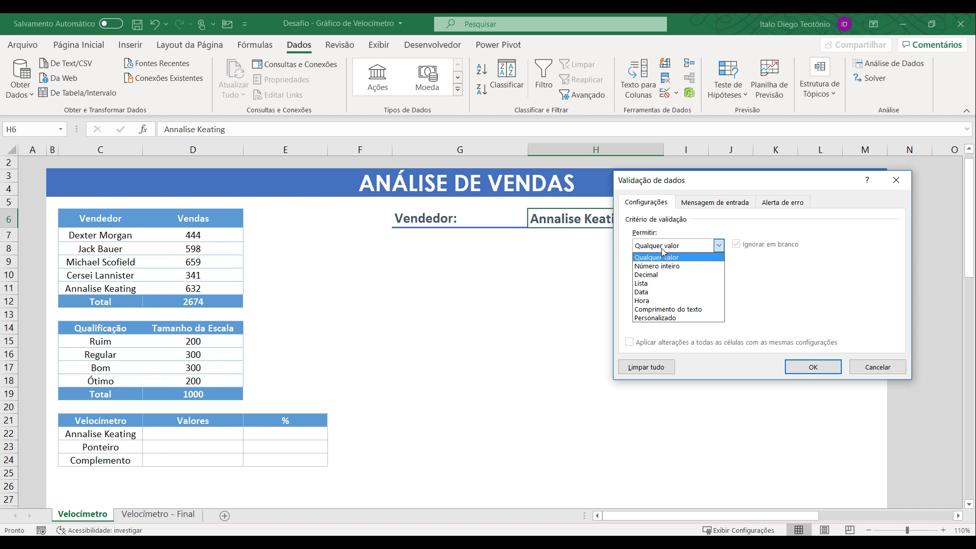
left_click(661, 283)
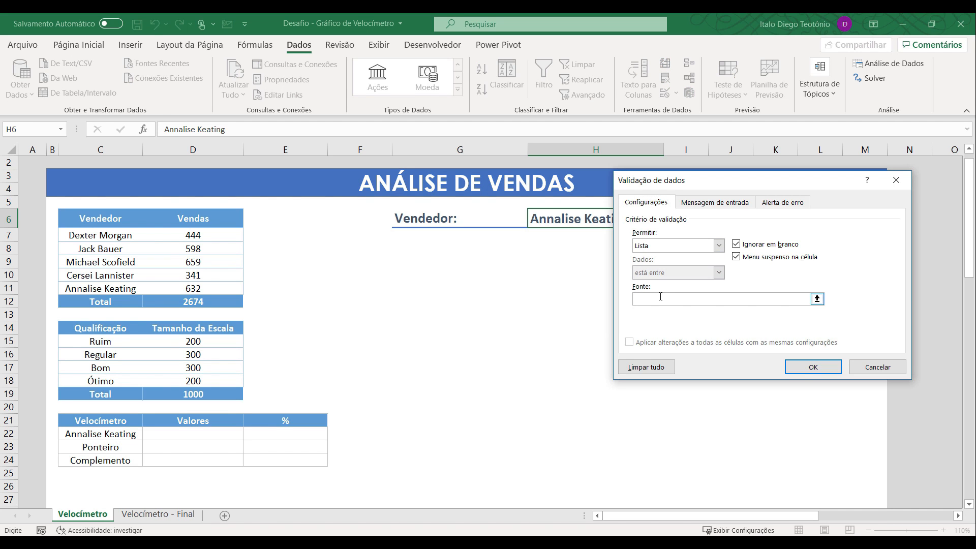
left_click(661, 296)
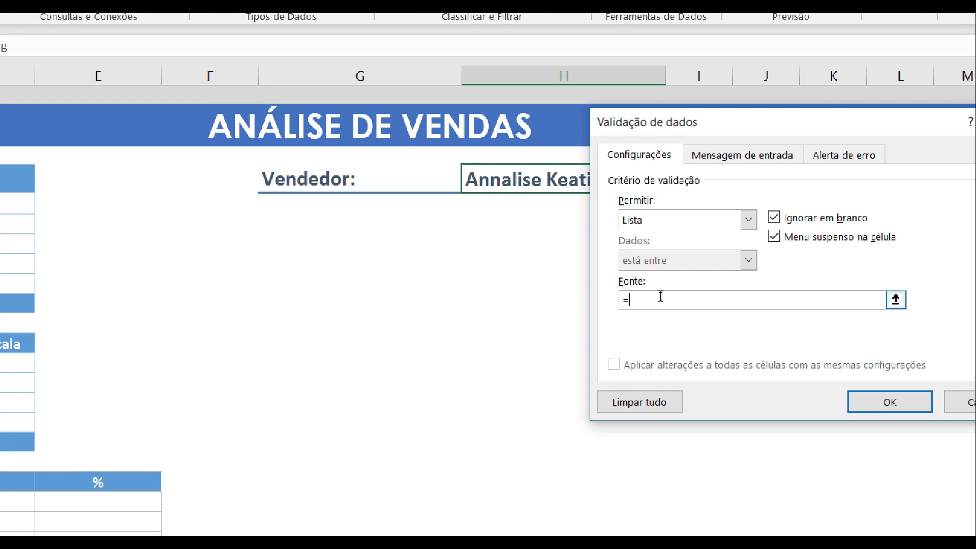
type("=Vendedor")
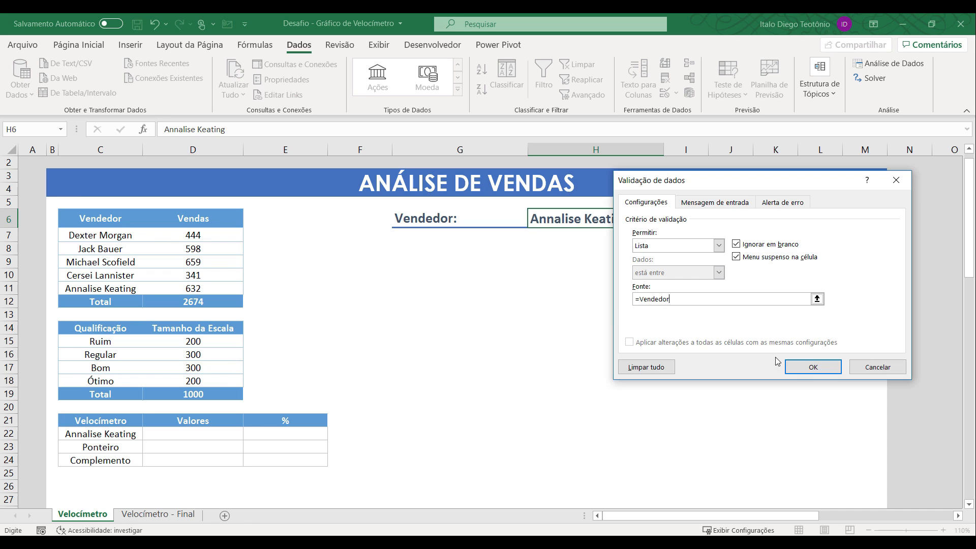
left_click(796, 367)
Test the validation list in H6 by choosing the second and finally the third salesperson
left_click(669, 222)
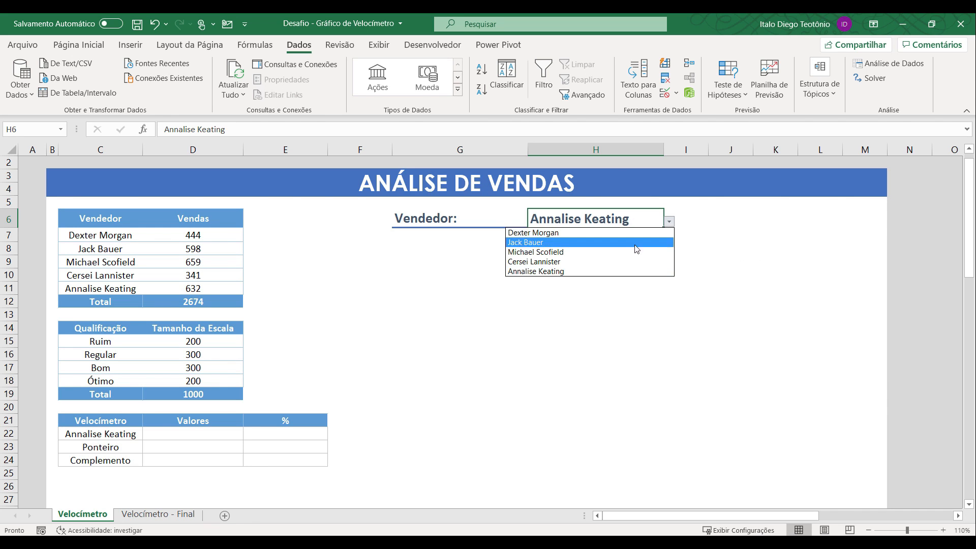
left_click(636, 251)
left_click(669, 224)
left_click(637, 243)
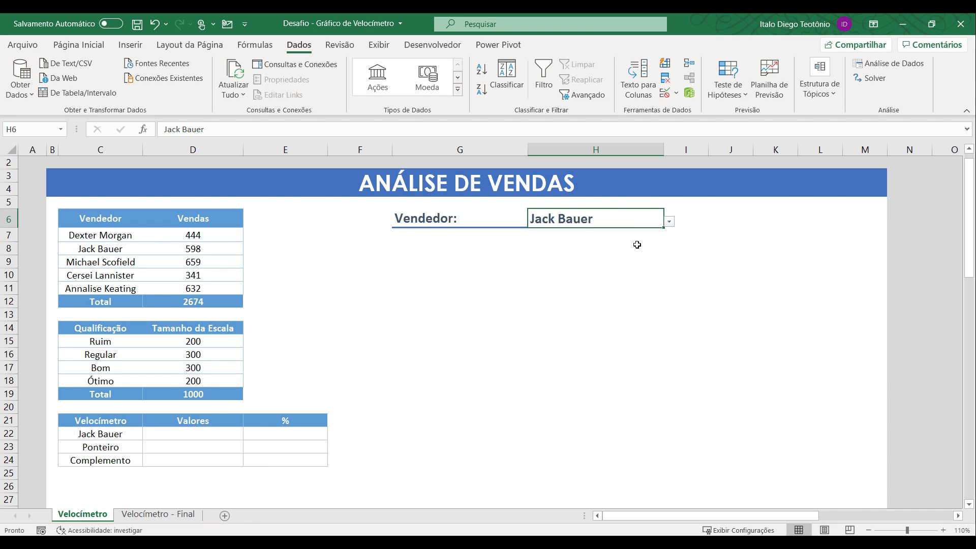
left_click(669, 222)
left_click(606, 254)
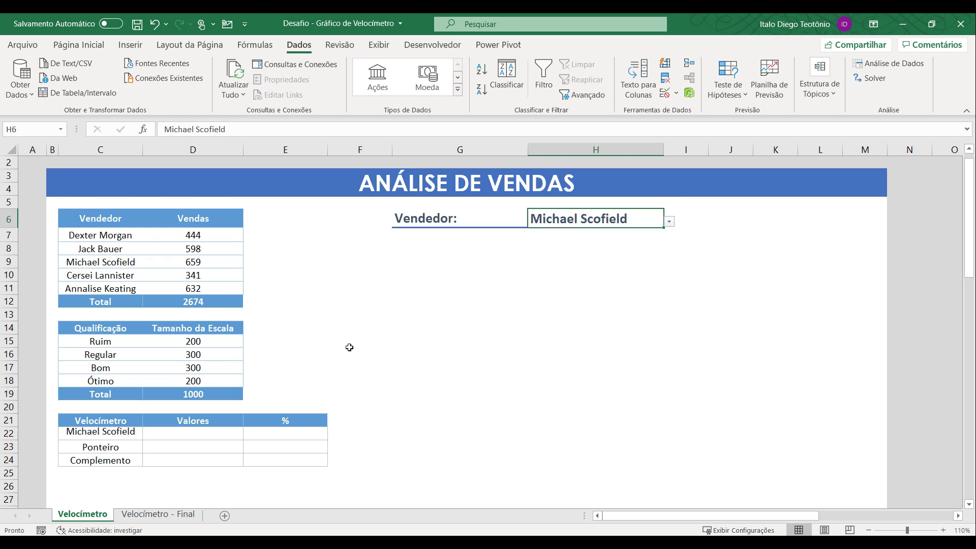
Clear cell C22 of the Velocímetro table and link it to the selected salesperson with the formula =H6
left_click(112, 435)
key("Delete")
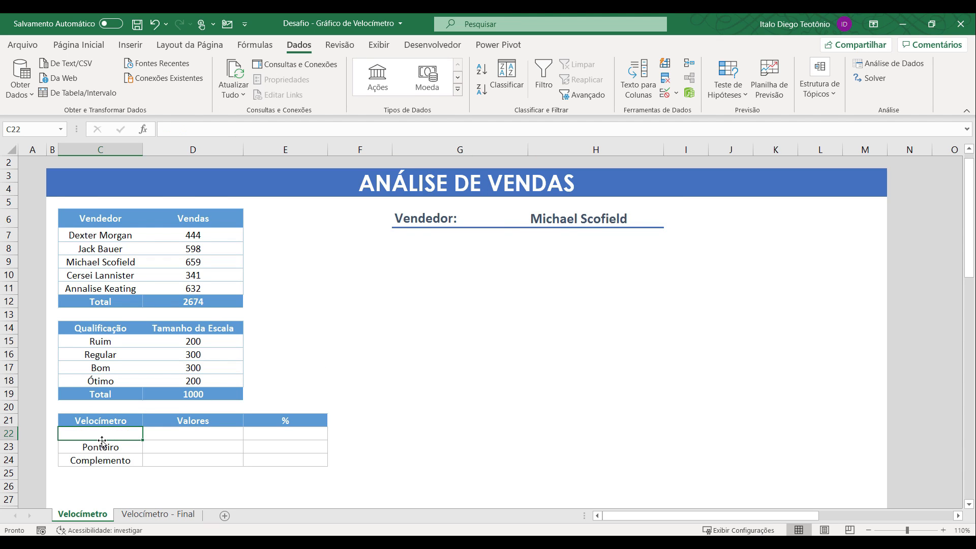
left_click(628, 222)
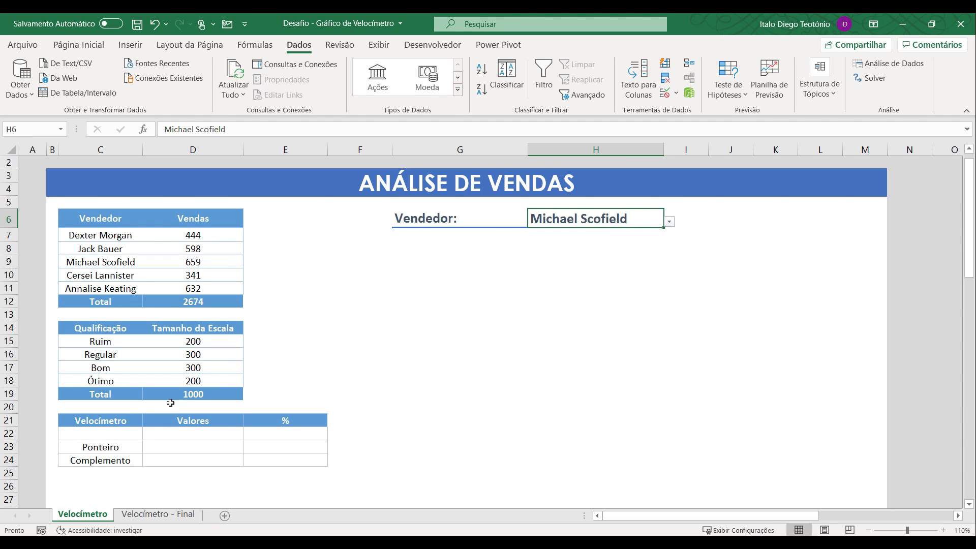
left_click(125, 432)
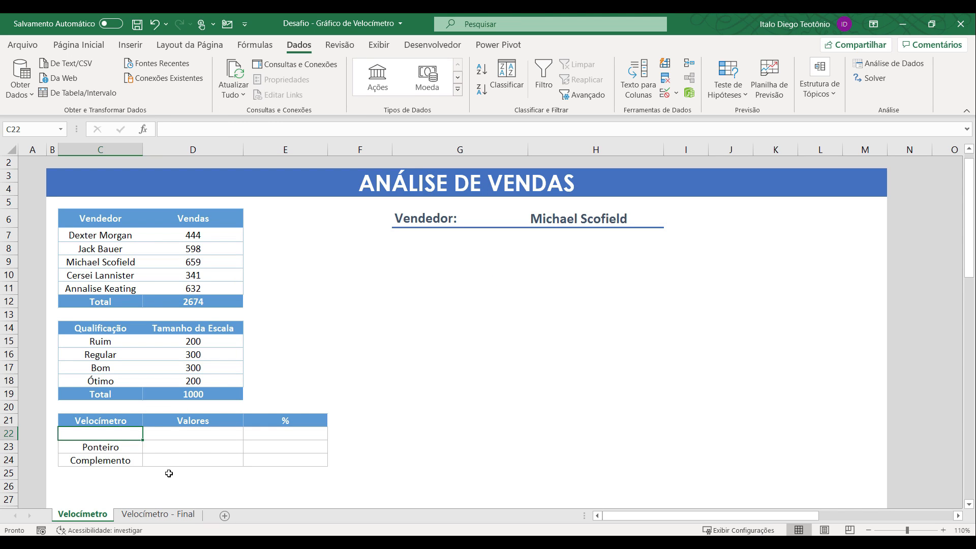
type("=")
left_click(561, 219)
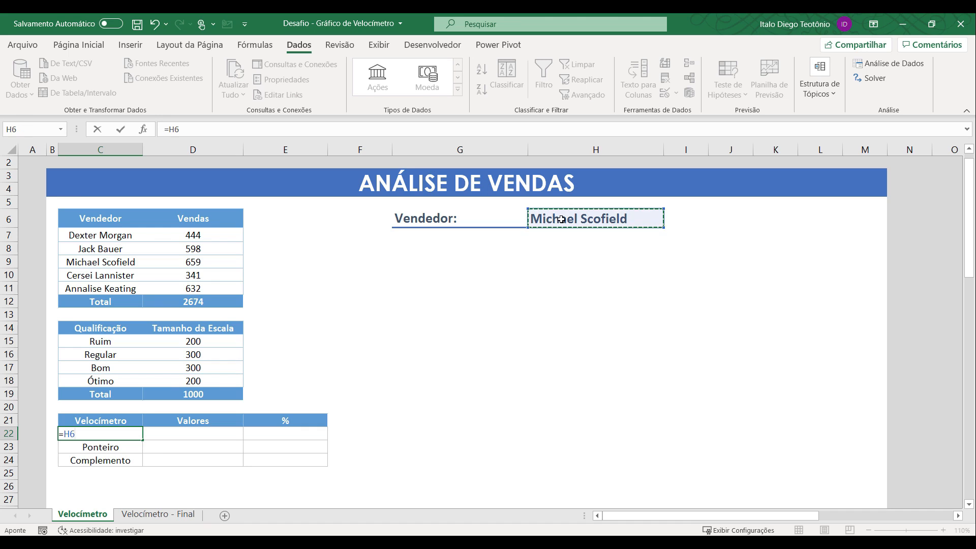
key("Return")
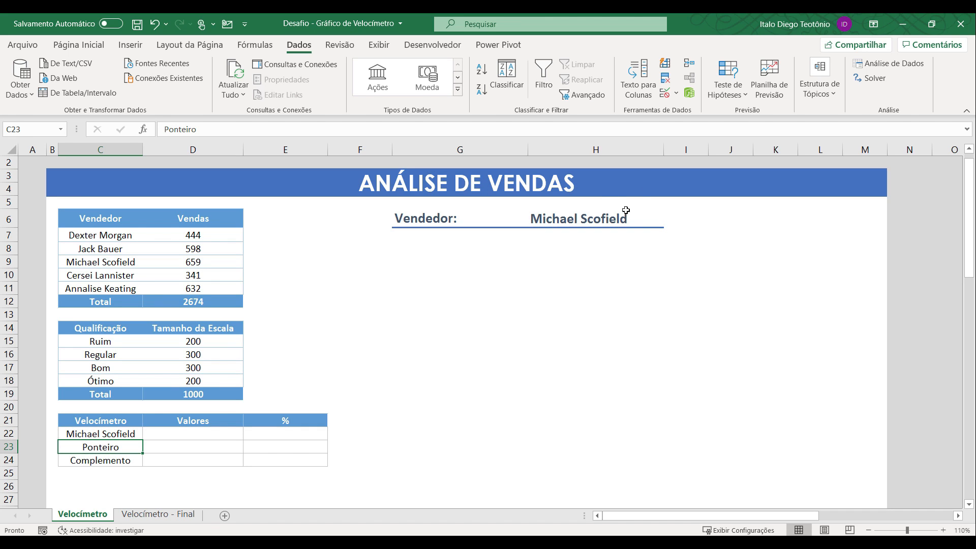
Test the link in C22 by setting the Vendedor selection in H6 to the fourth salesperson
left_click(616, 217)
left_click(669, 222)
left_click(641, 249)
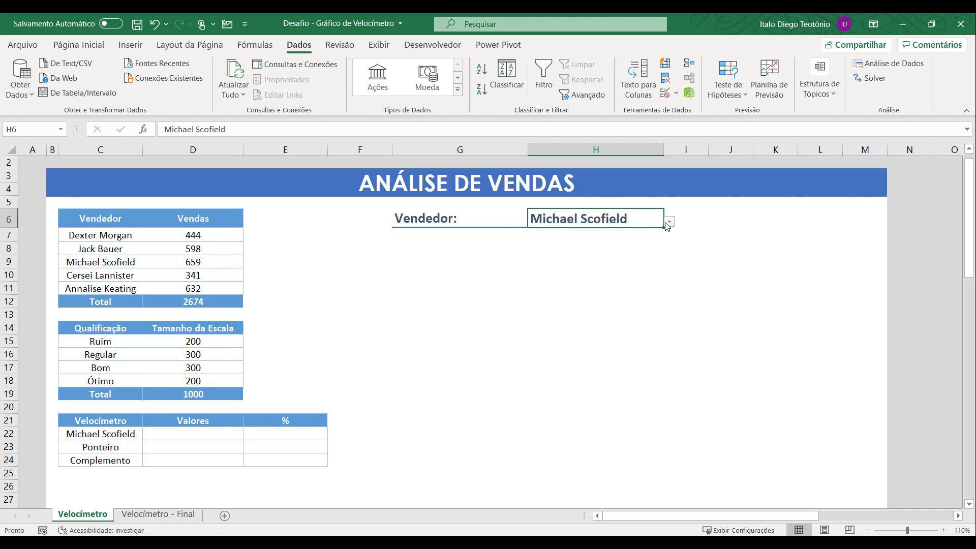
left_click(669, 222)
left_click(623, 261)
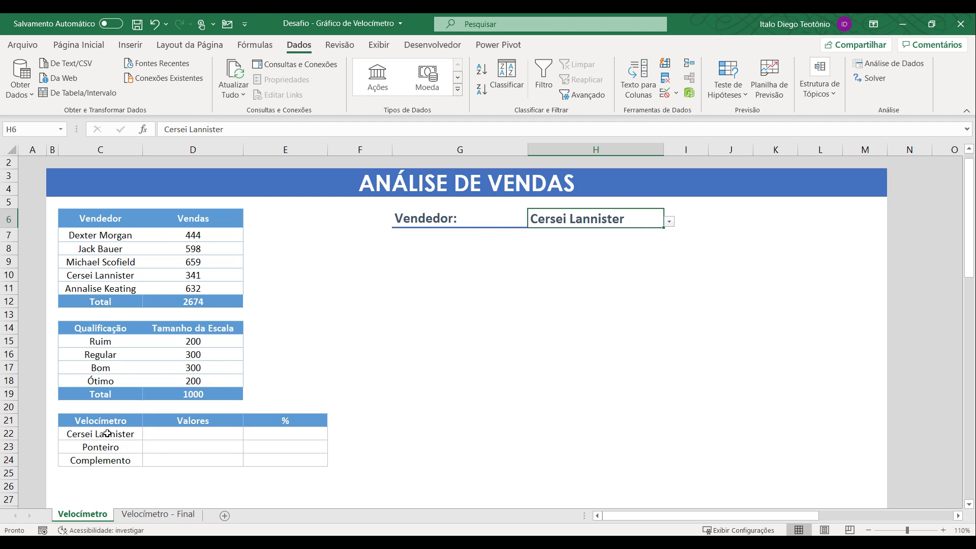
Enter =PROCV(C22;C7:D11;2;0) in D22 to look up the selected salesperson's sales
left_click(166, 435)
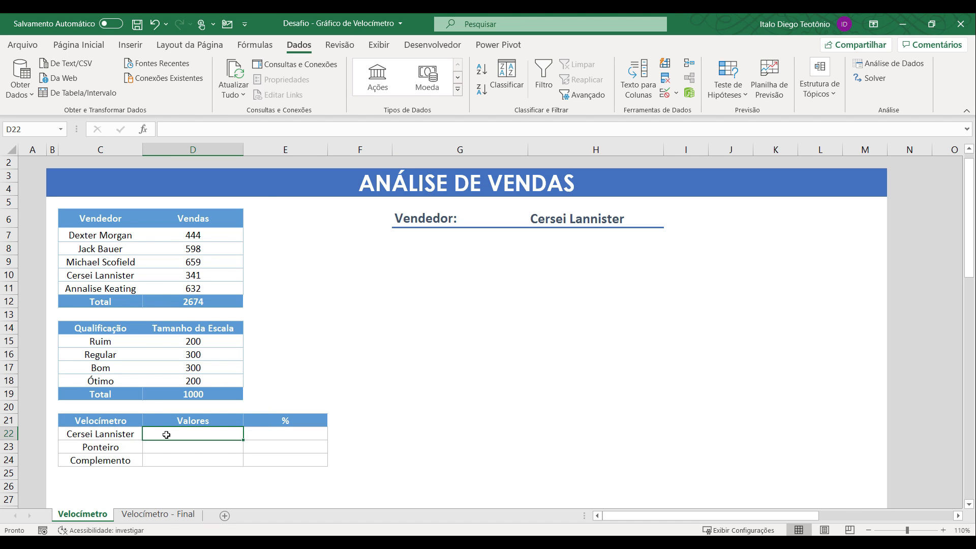
left_click(101, 433)
left_click(182, 433)
type("=procv(")
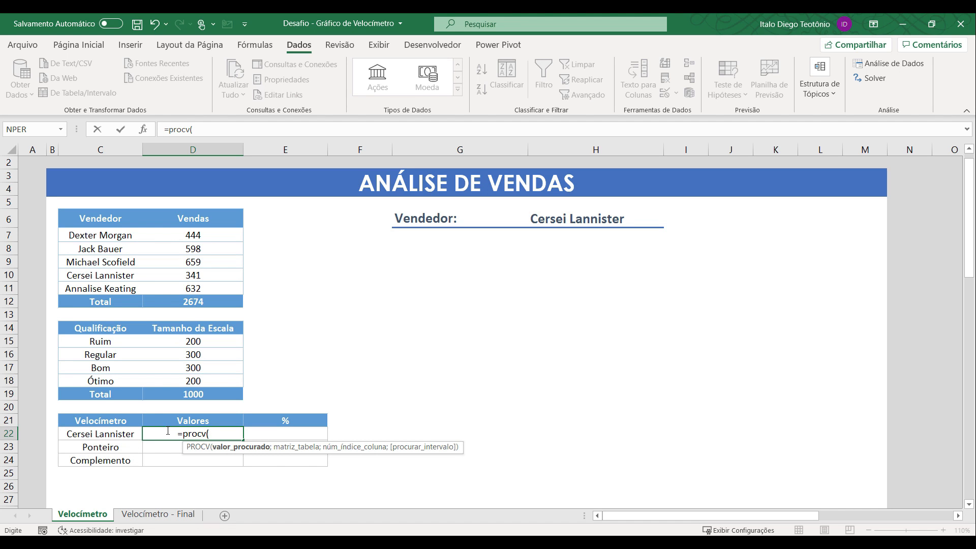
left_click(120, 434)
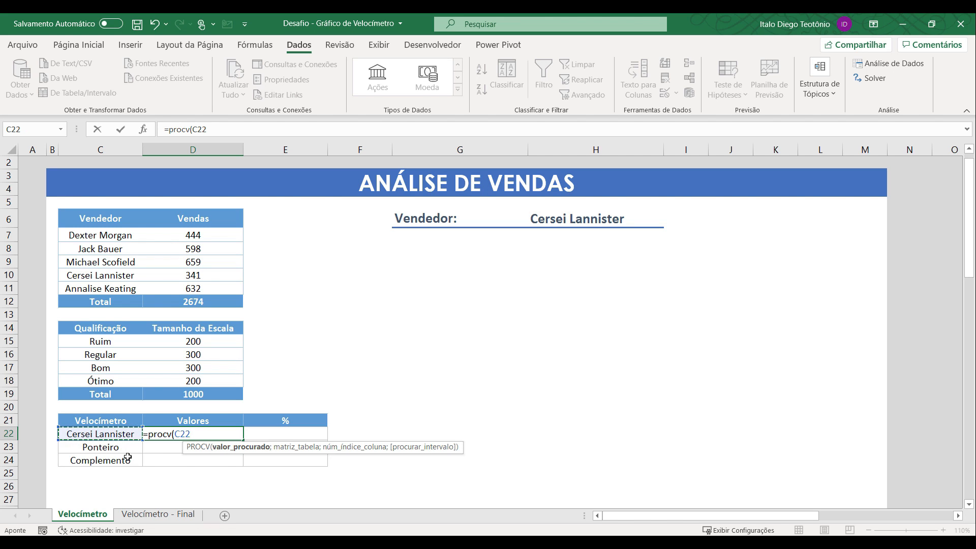
type(";")
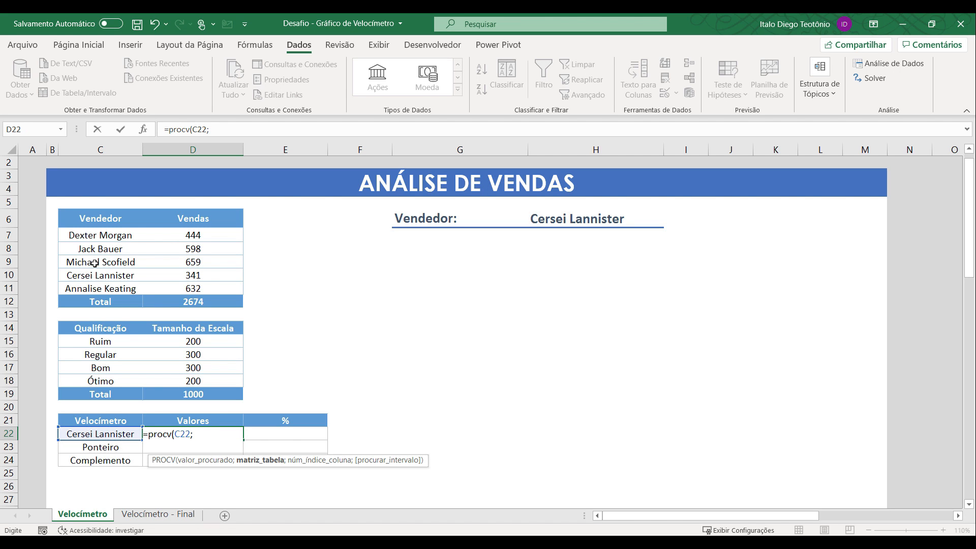
left_click_drag(98, 235, 161, 290)
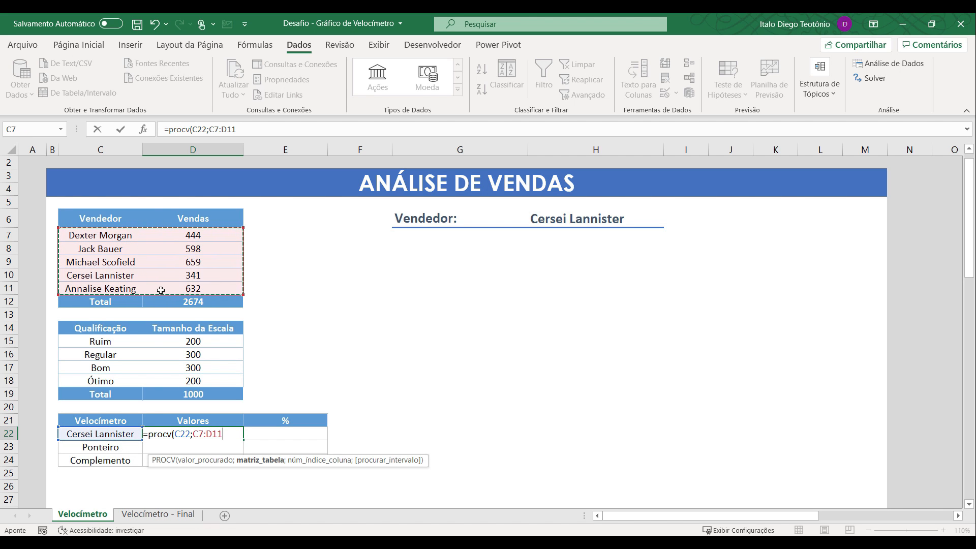
type(";")
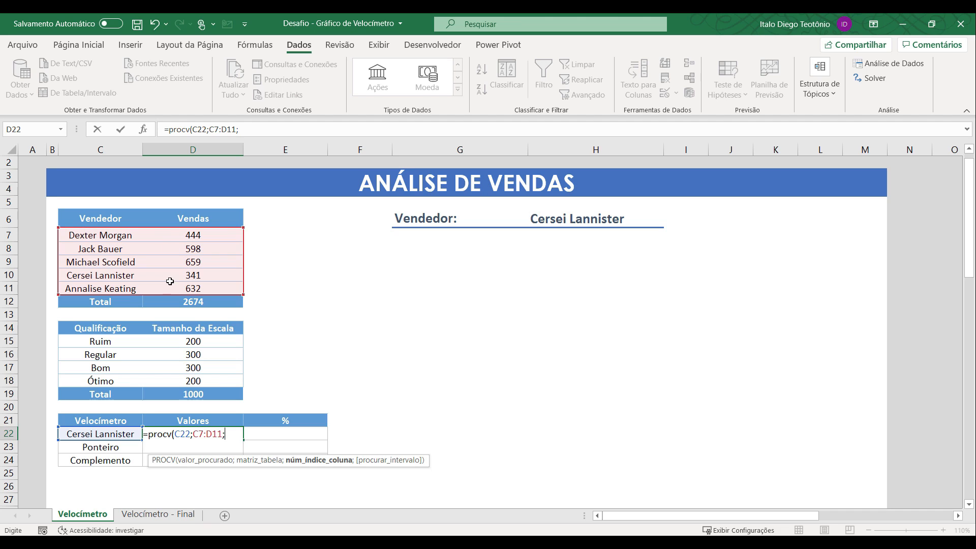
type("2;0)")
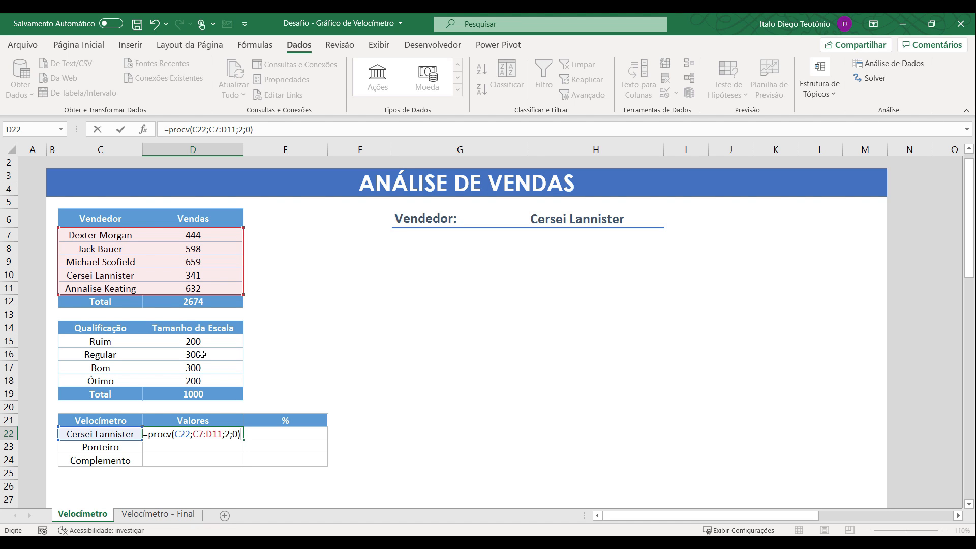
key("Return")
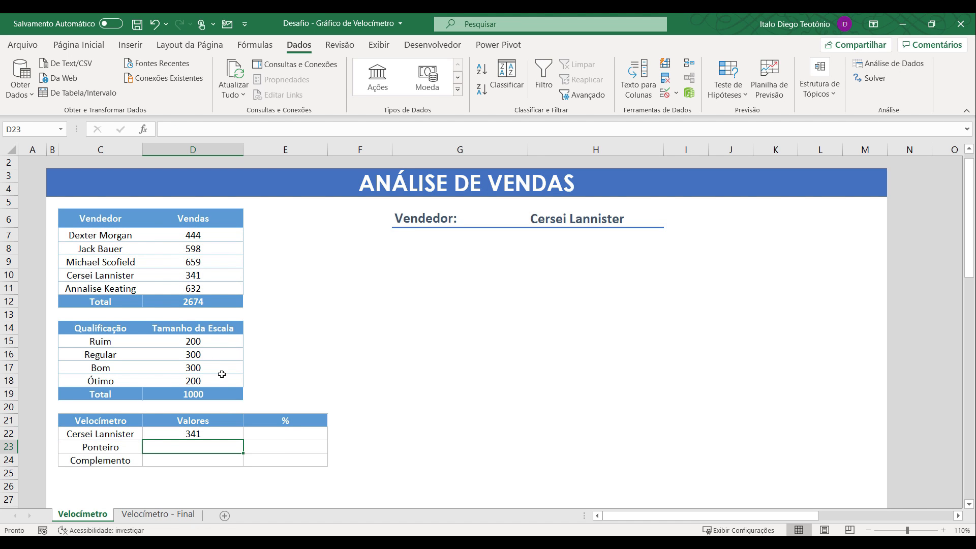
Set the Vendedor selection in H6 to the third salesperson and check the helper cells C22 and D22
left_click(581, 220)
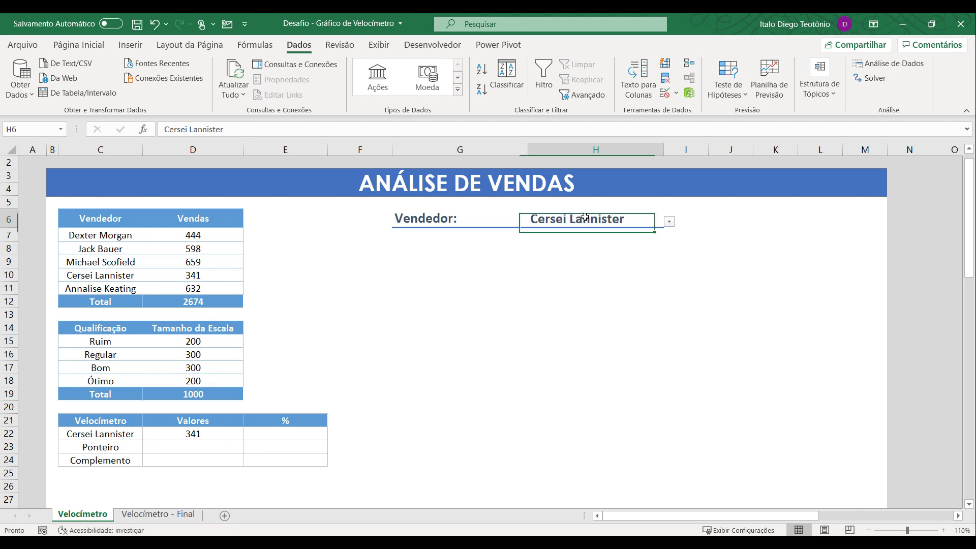
left_click(669, 221)
left_click(633, 251)
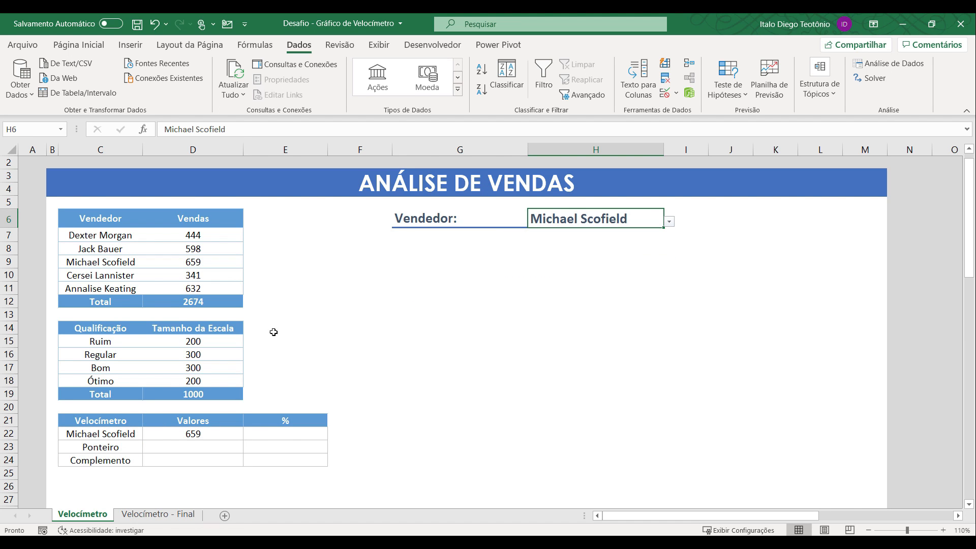
left_click(122, 437)
left_click(178, 433)
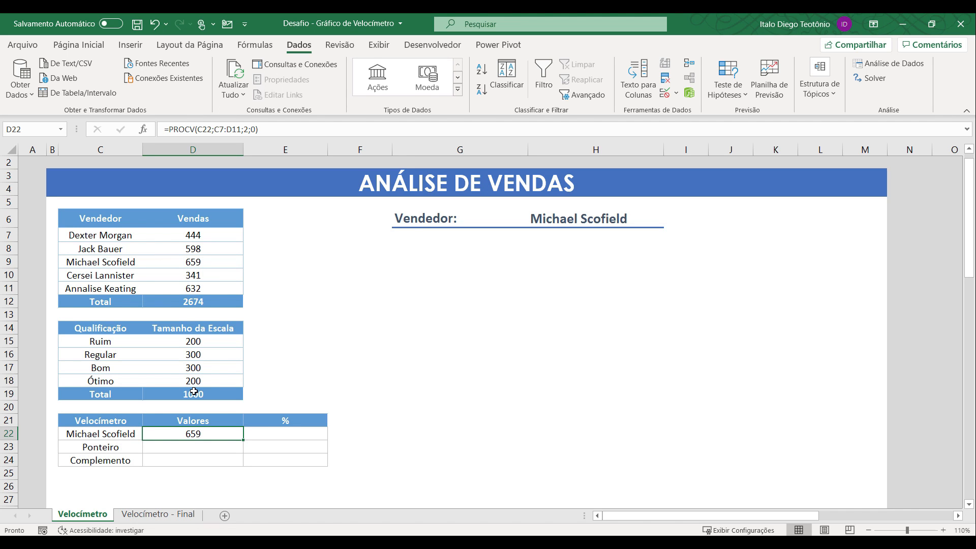
Enter =D22/D12 in E22 to calculate the selected salesperson's share of total sales, then check the two source cells
left_click(276, 433)
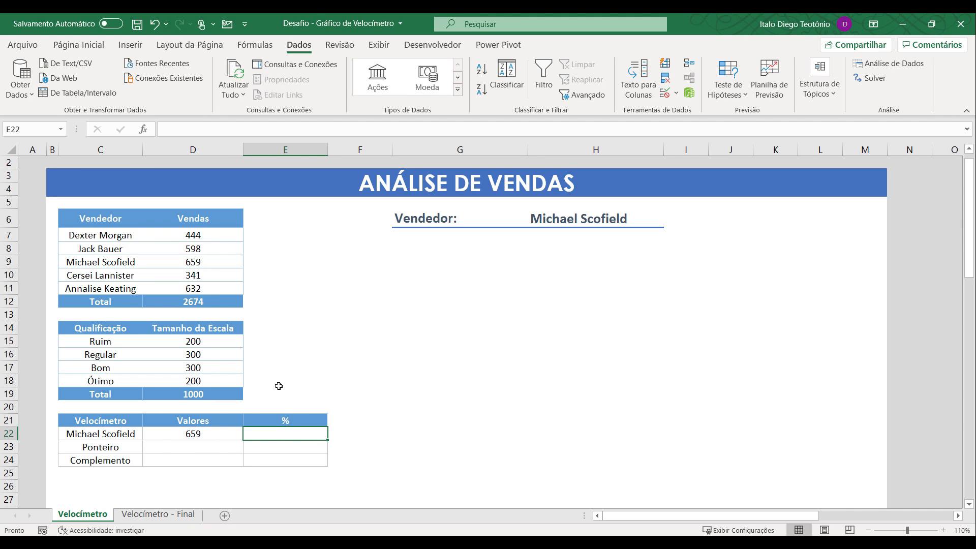
type("=")
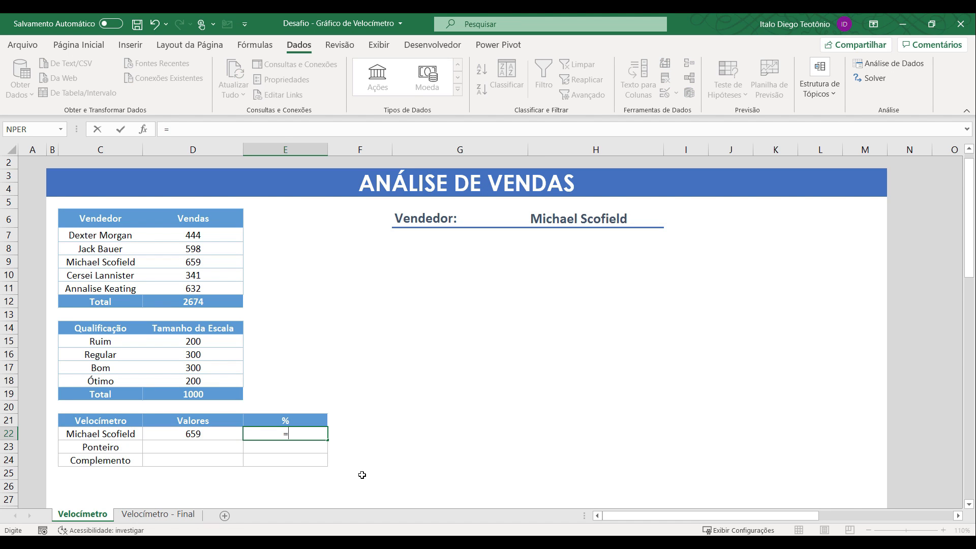
left_click(214, 435)
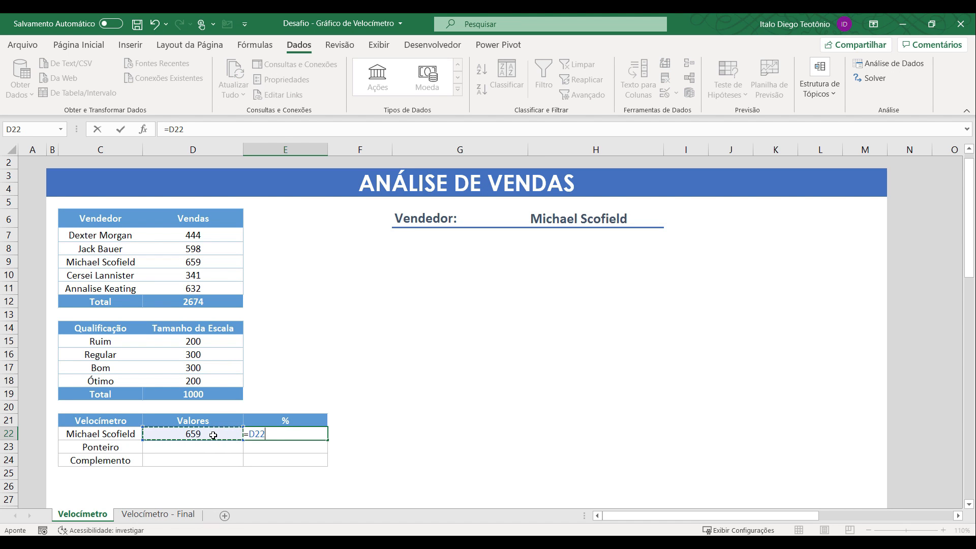
type("/")
left_click(185, 305)
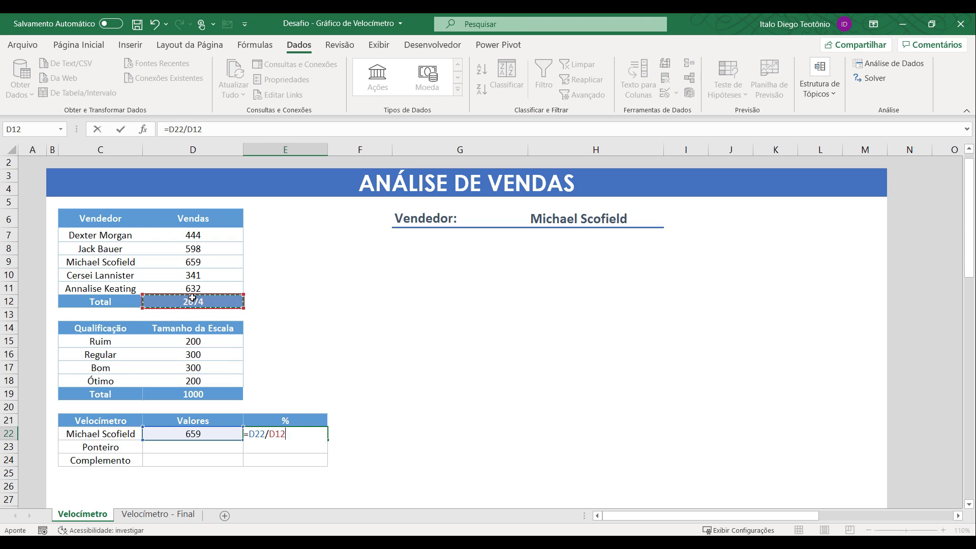
key("Return")
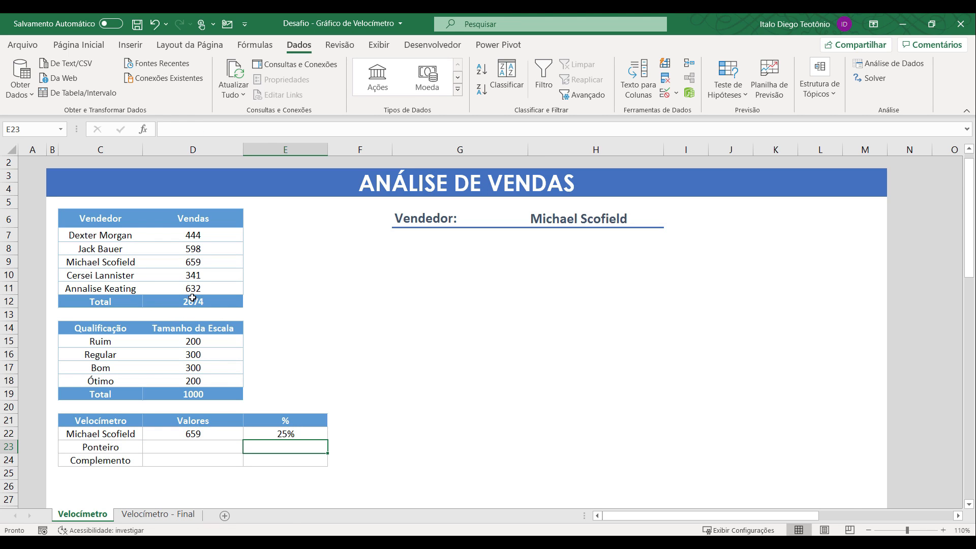
left_click(211, 435)
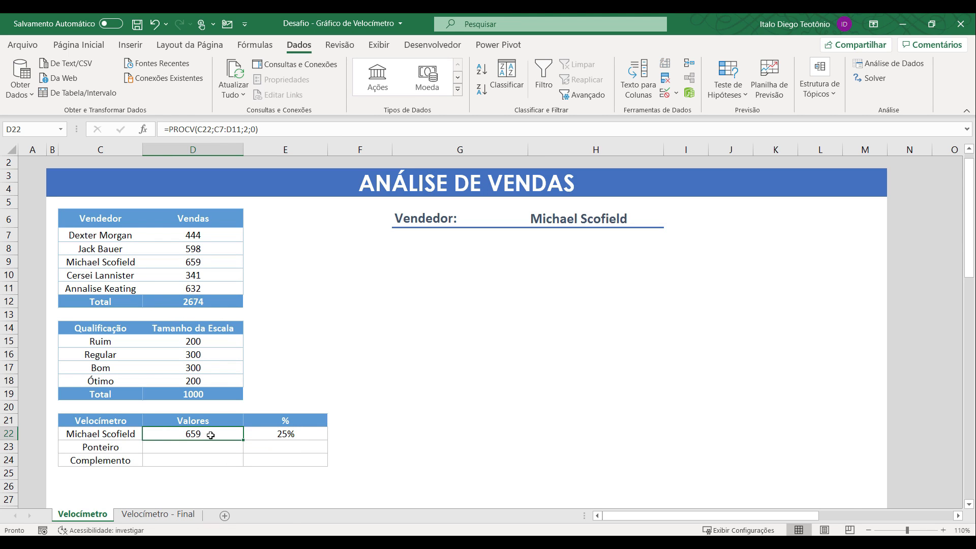
left_click(194, 301)
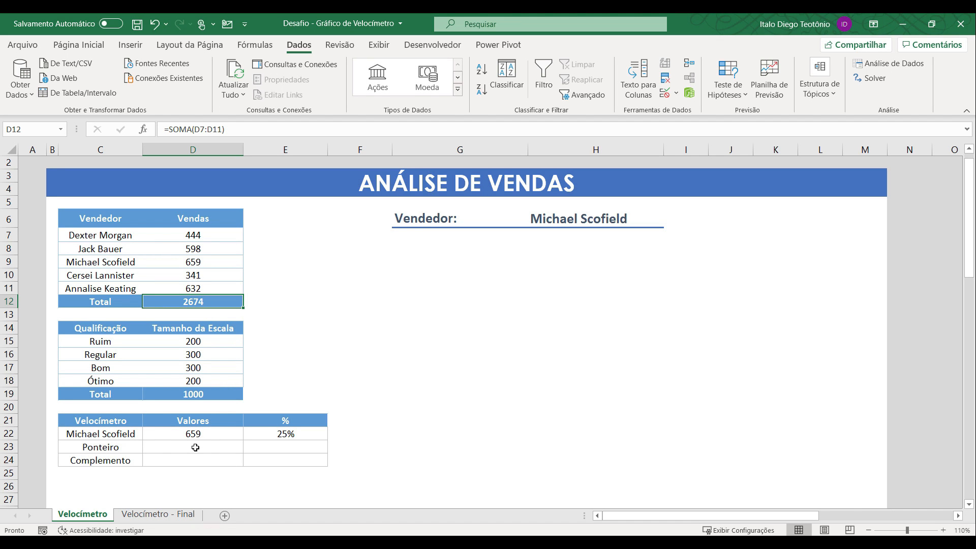
On the Velocímetro - Final sheet, test Ponteiro values of 20, 30 and 5 in D23, then restore 10
left_click(151, 515)
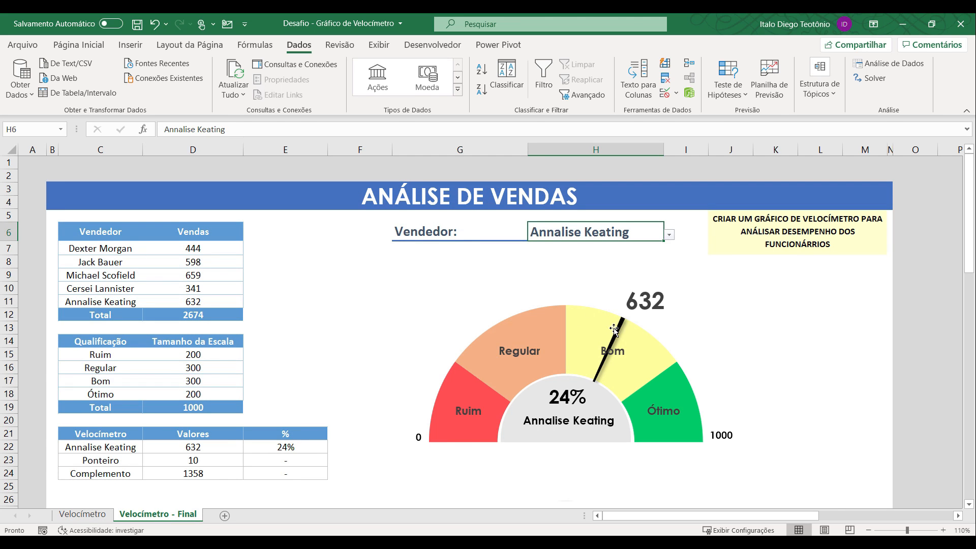
left_click(196, 460)
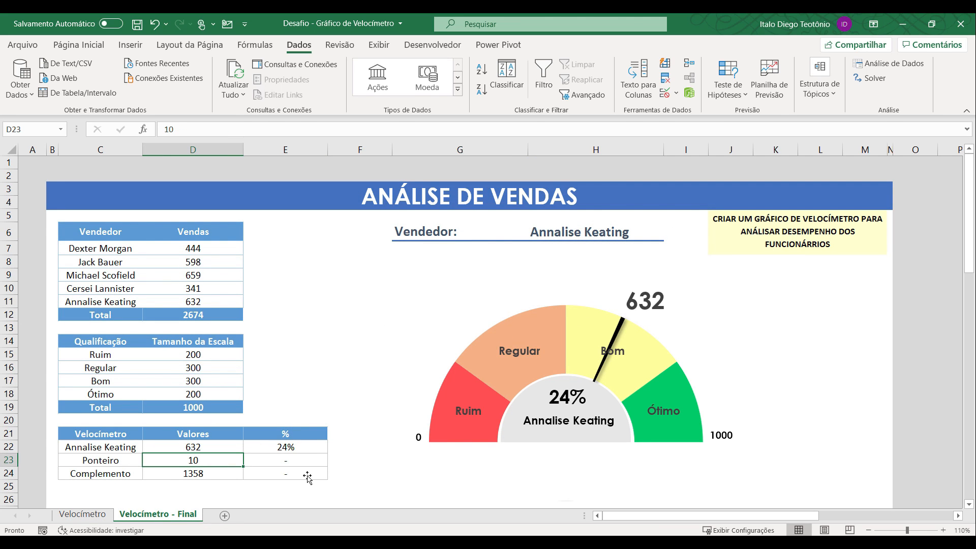
type("20")
key("Return")
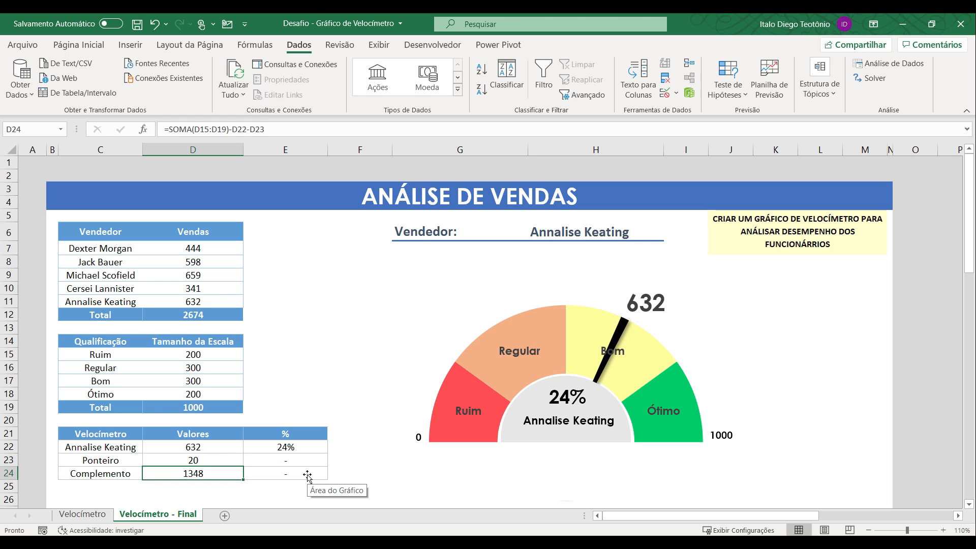
key("Up")
type("30")
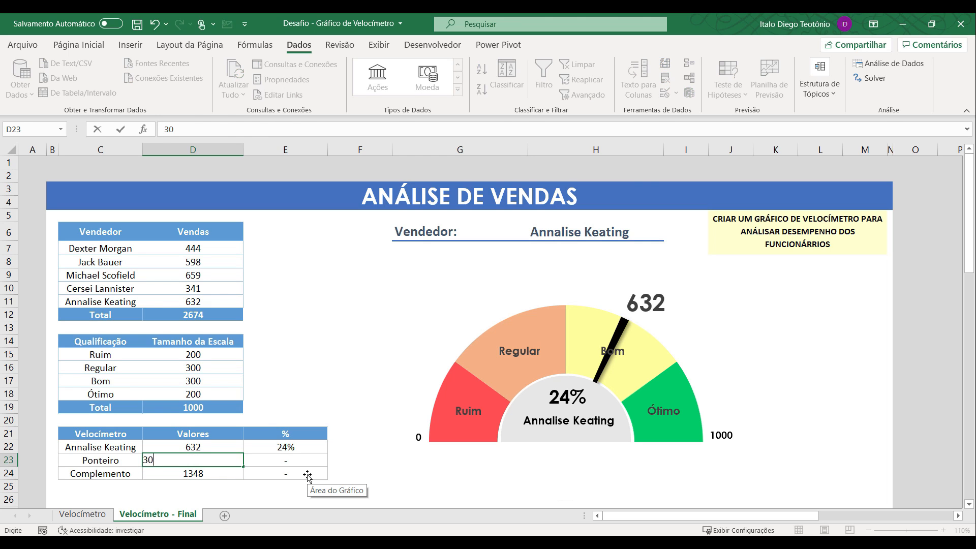
key("Return")
key("Up")
type("5")
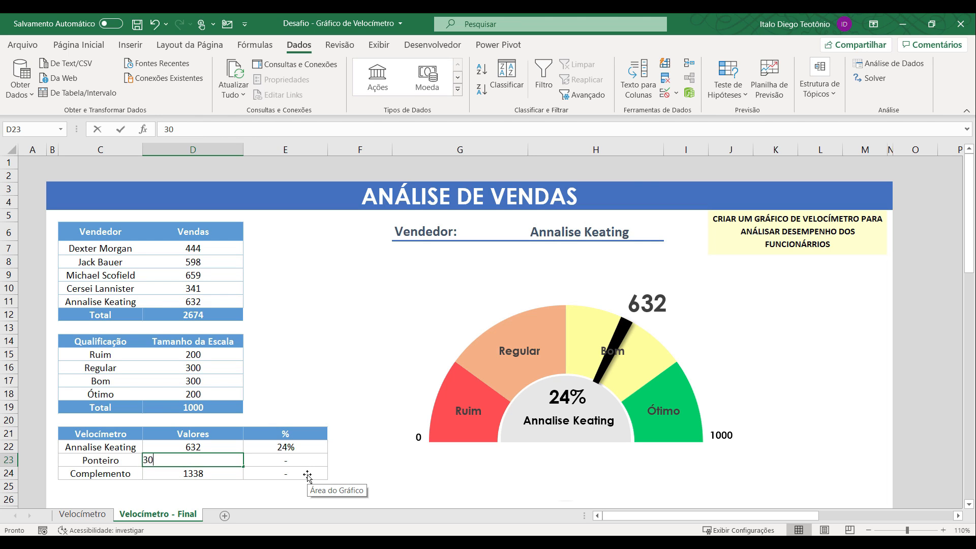
key("Return")
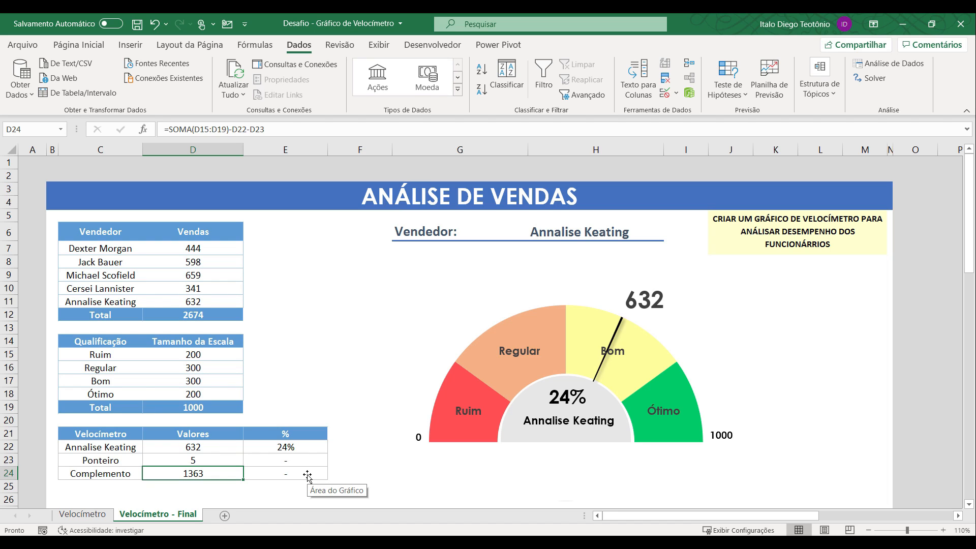
key("Up")
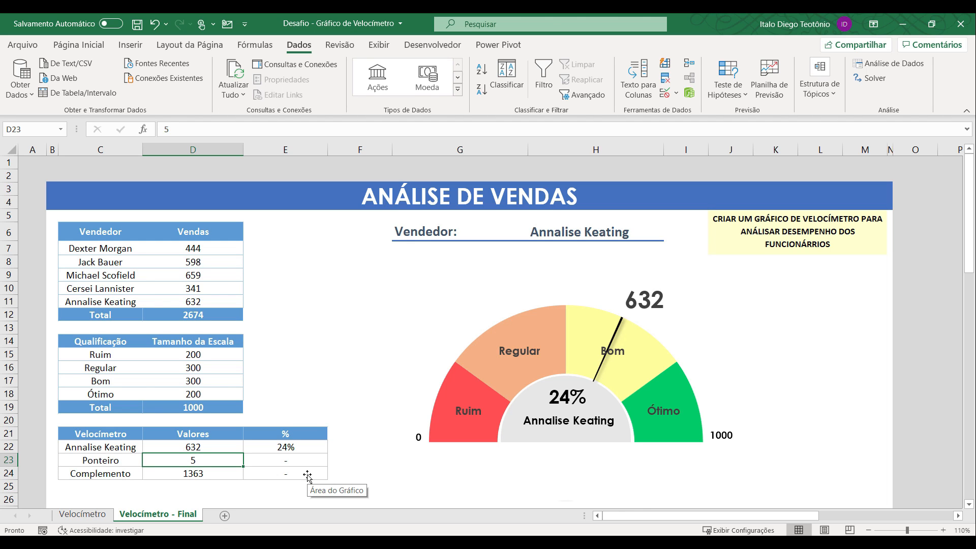
type("10")
key("Return")
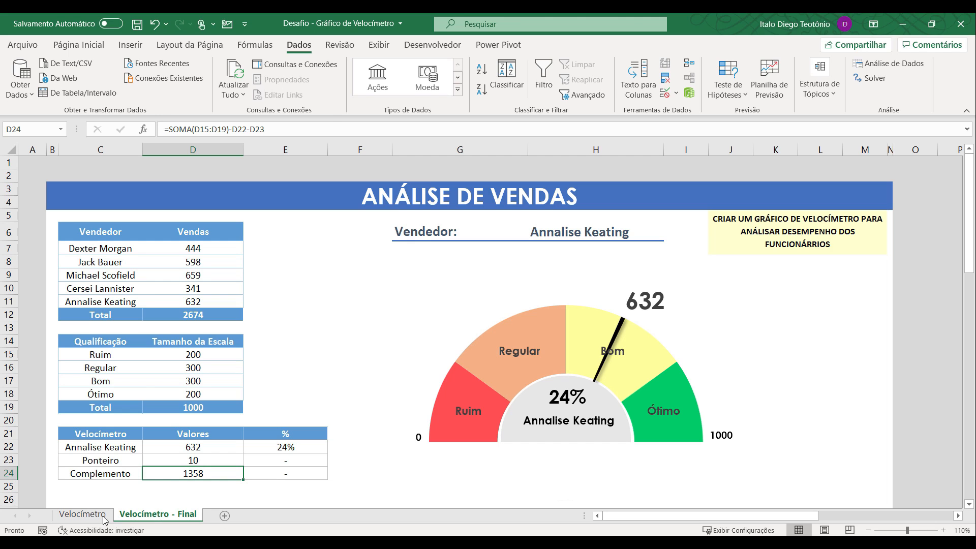
Return to the Velocímetro sheet and enter 10 as the Ponteiro value in D23
left_click(83, 514)
left_click(199, 443)
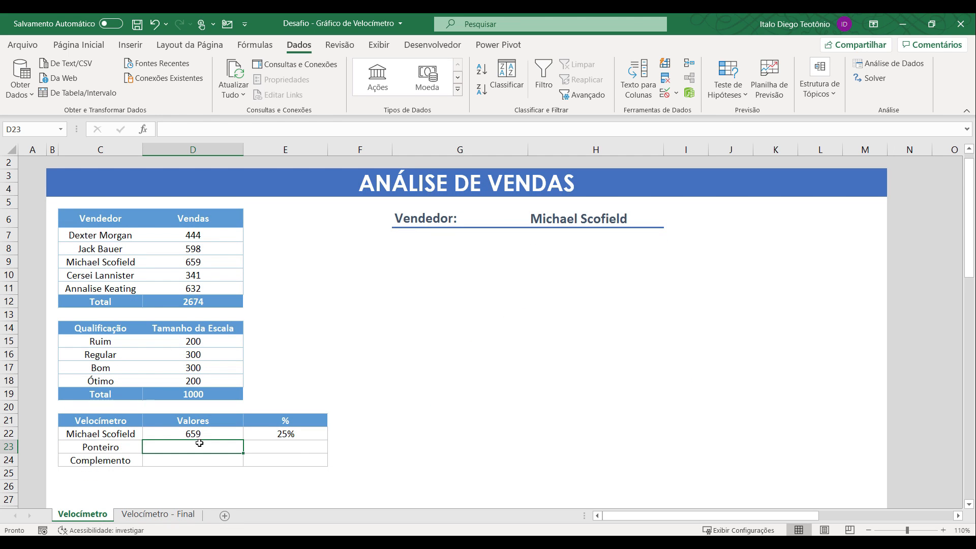
type("10")
key("Return")
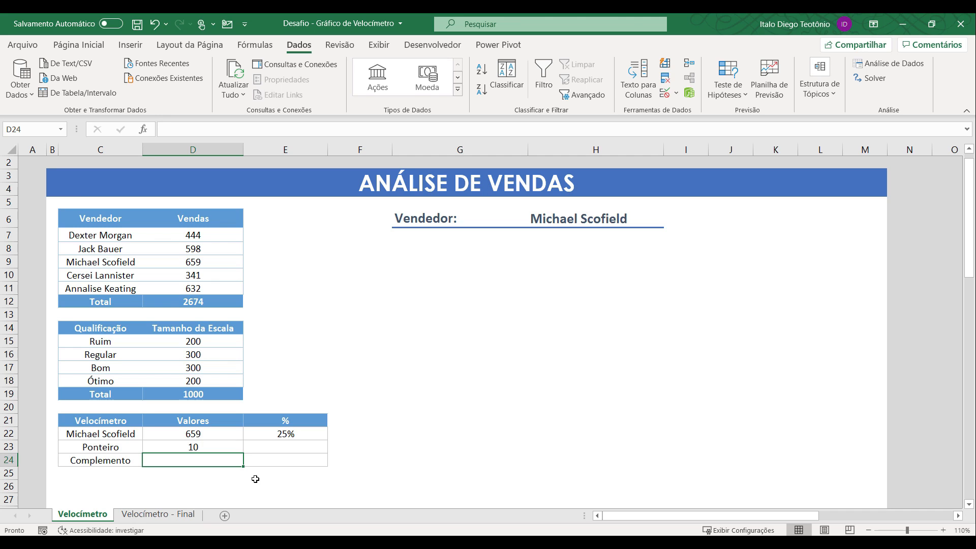
Enter =SOMA(D15:D19)-D22-D23 in D24 to calculate the Complemento value
type("=soma(")
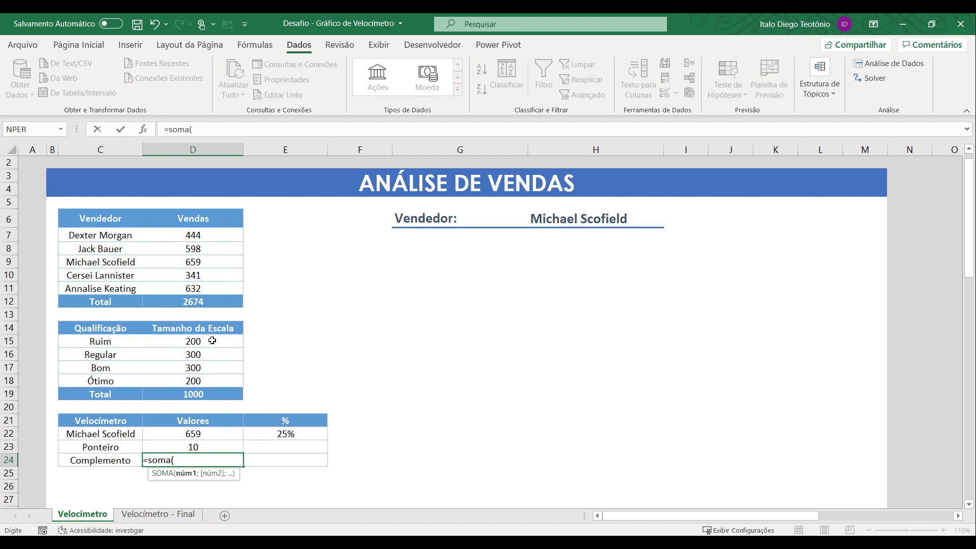
left_click_drag(212, 341, 202, 394)
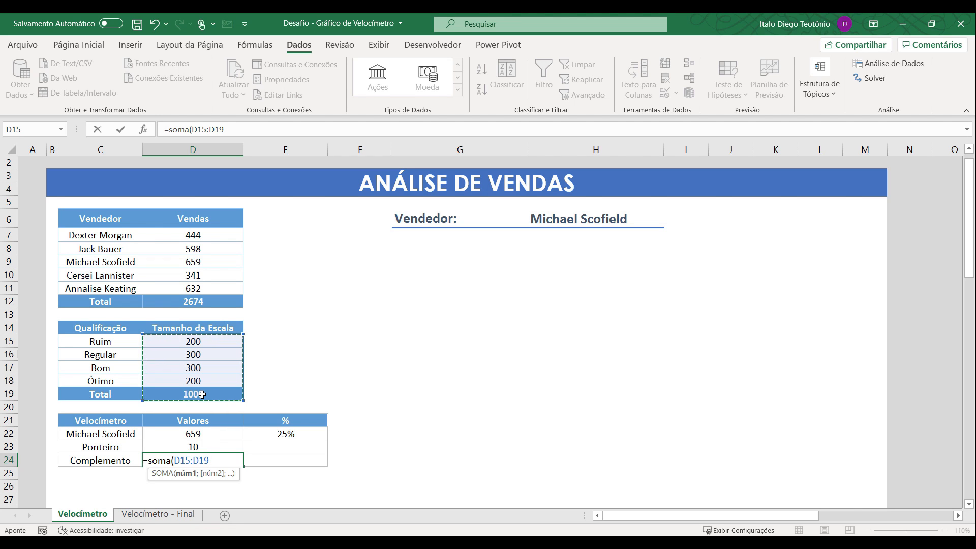
type(")")
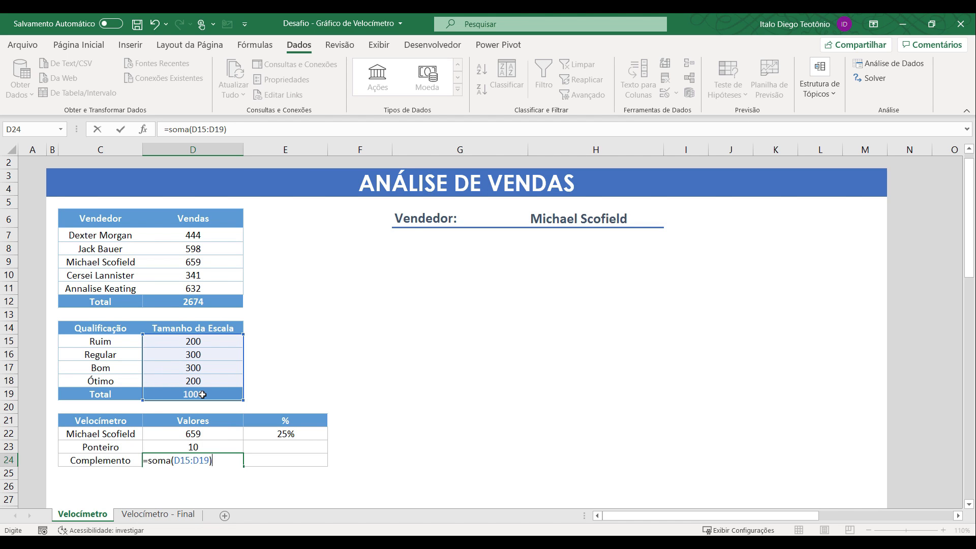
type("-")
left_click(168, 434)
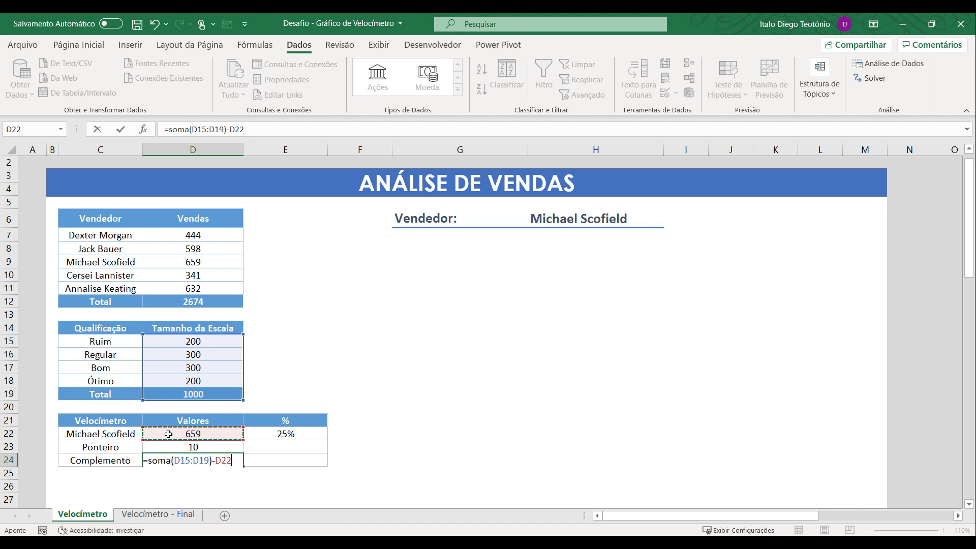
type("-")
left_click(170, 446)
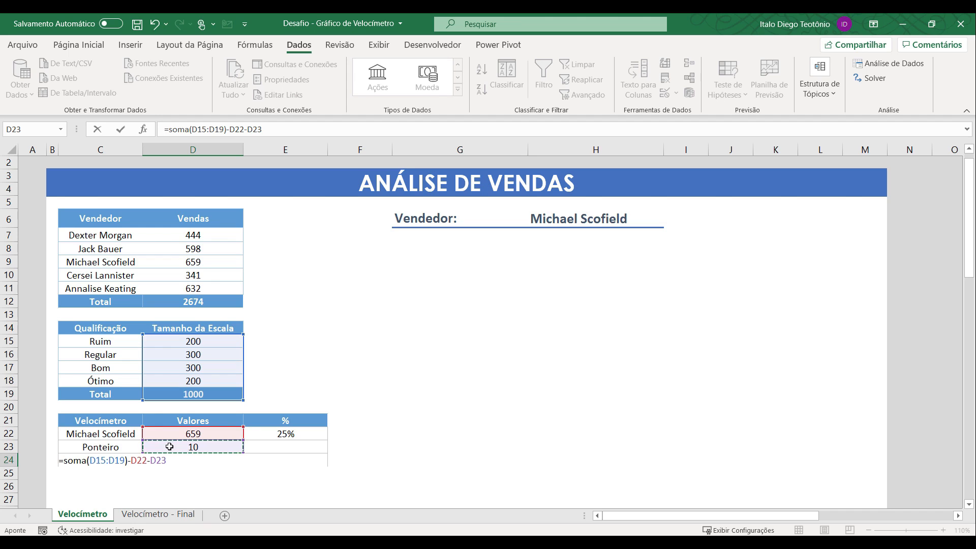
key("Return")
left_click(202, 460)
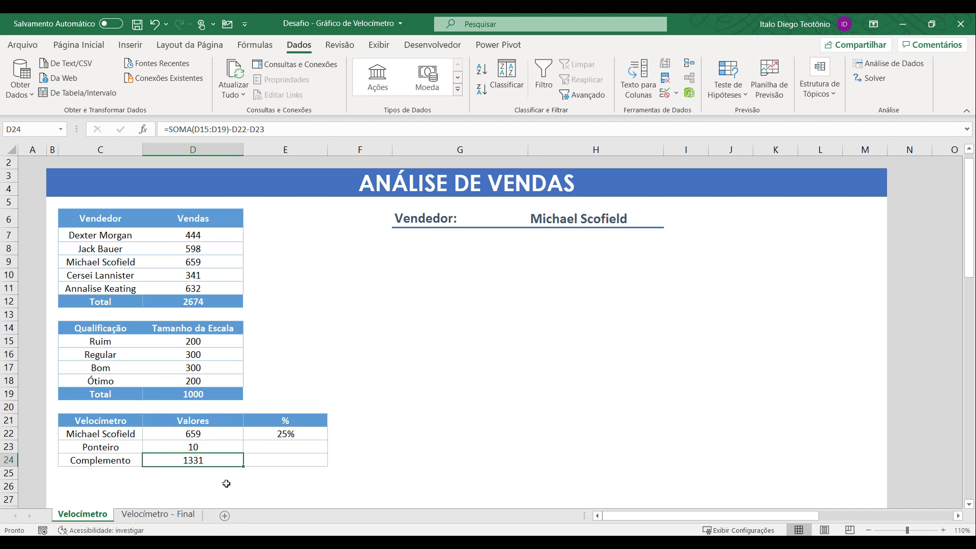
Fill the % cells E23 and E24 for Ponteiro and Complemento with a dash
left_click(305, 446)
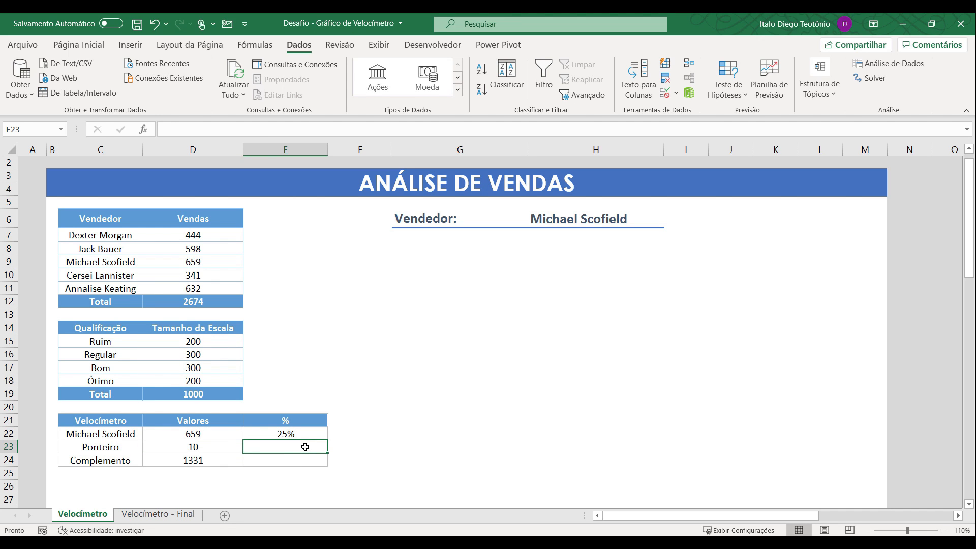
type("-")
key("Return")
type("-")
key("Return")
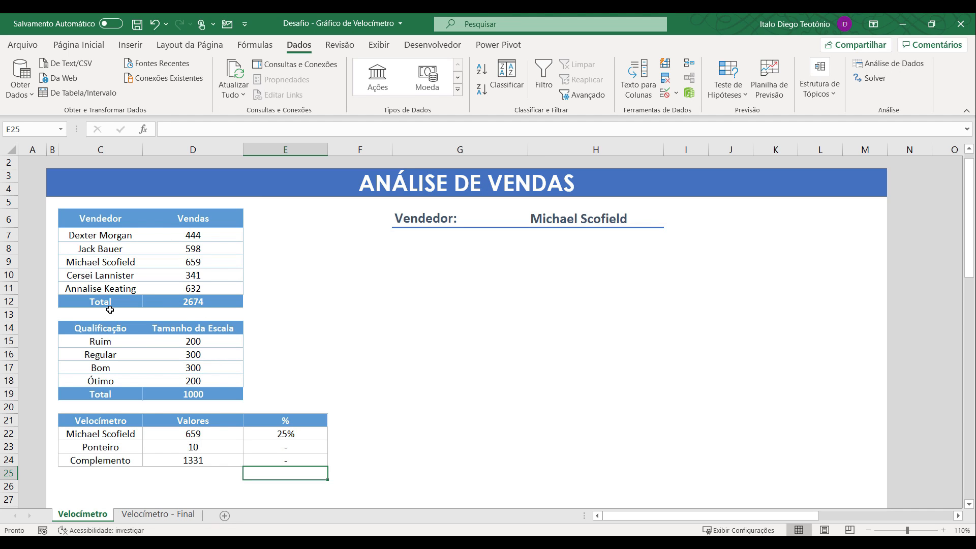
Insert a doughnut (Rosca) chart from the Qualificação table in C14:D19, including its header and Total row
left_click_drag(102, 329, 173, 395)
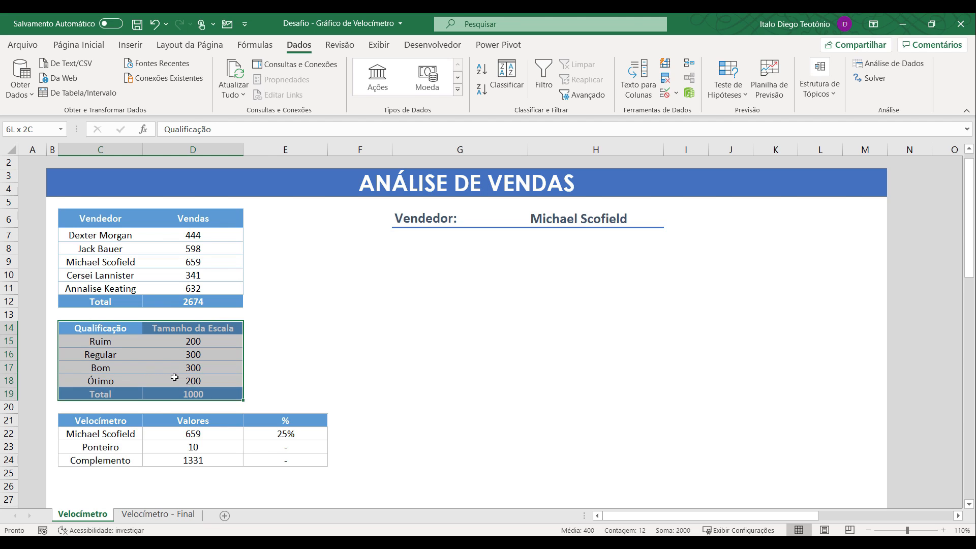
left_click_drag(112, 328, 175, 388)
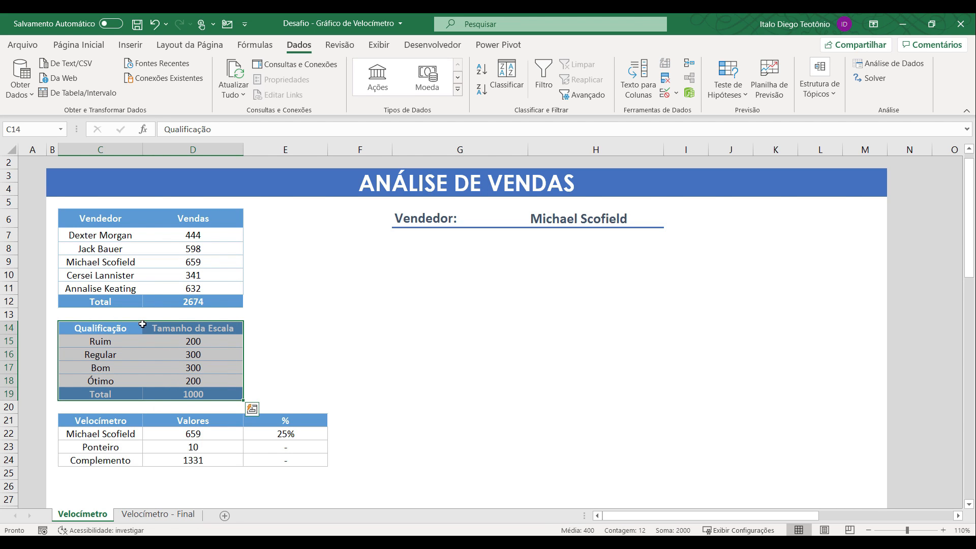
left_click(130, 45)
left_click(381, 95)
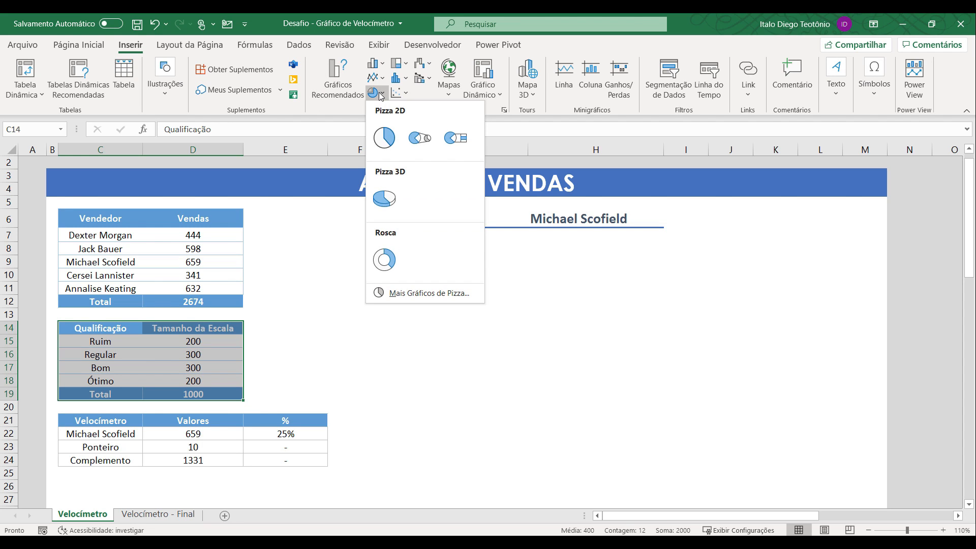
left_click(384, 259)
Place the doughnut chart below the Vendedor selector and enlarge it to span roughly columns F to M, rows 8 to 27
left_click_drag(653, 290, 694, 298)
left_click_drag(708, 443, 823, 504)
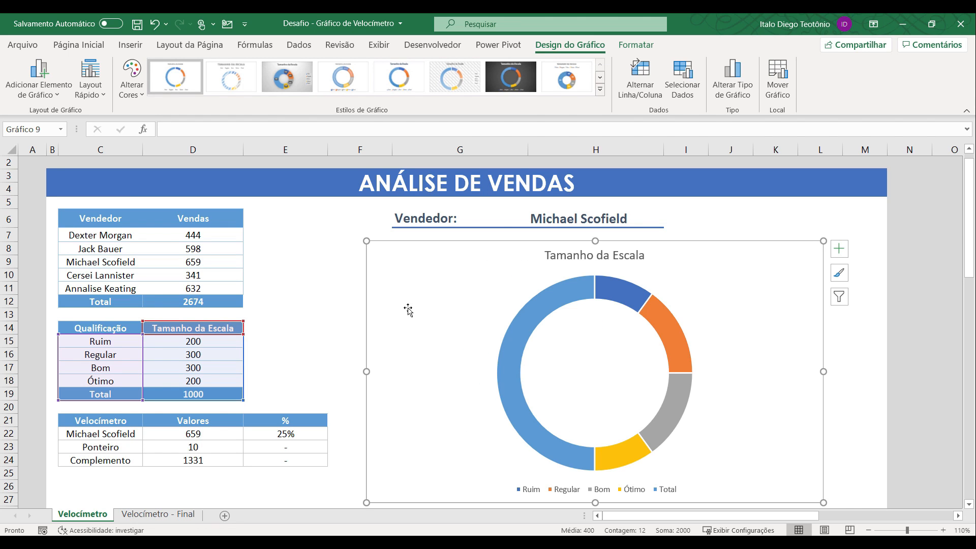
left_click_drag(366, 241, 346, 241)
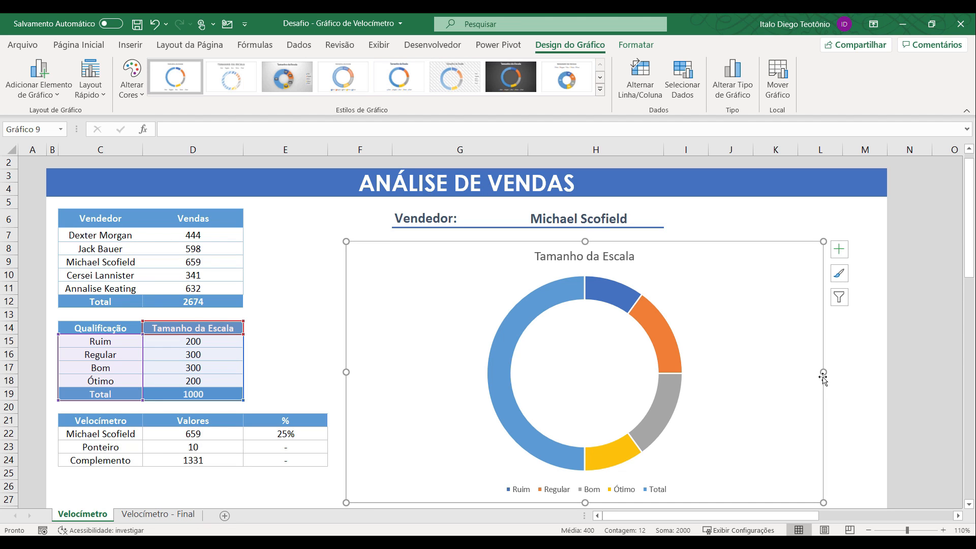
left_click_drag(824, 372, 866, 374)
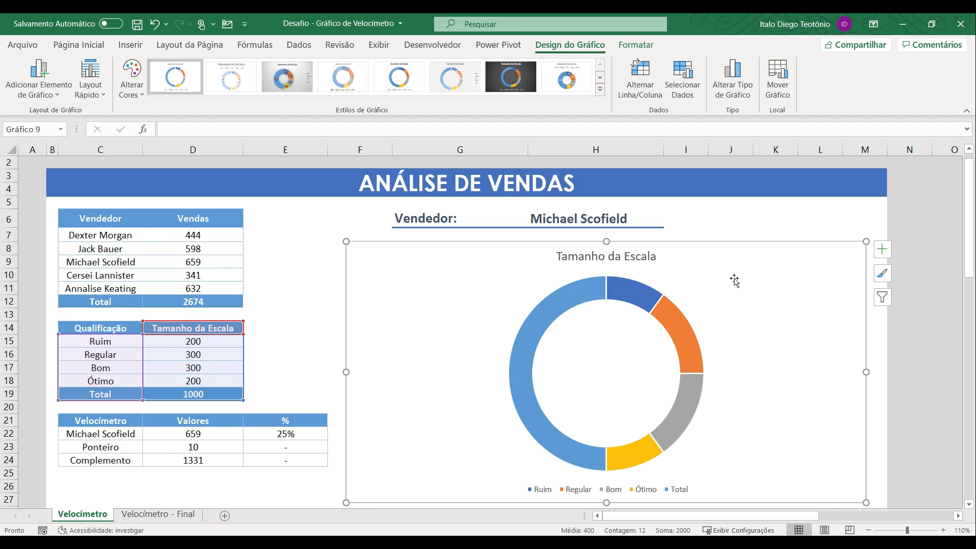
Delete the doughnut chart's title and legend, and deselect the chart
left_click(576, 259)
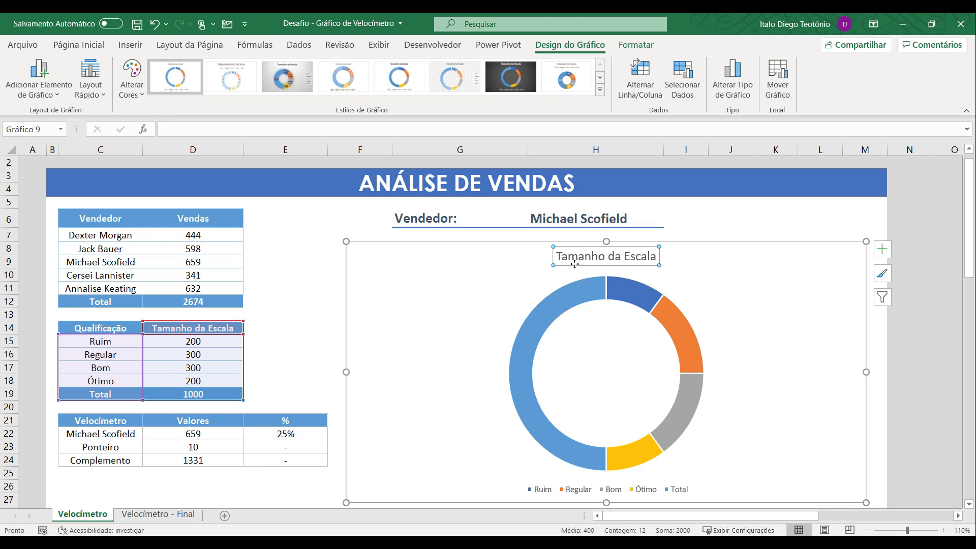
key("Delete")
left_click(572, 489)
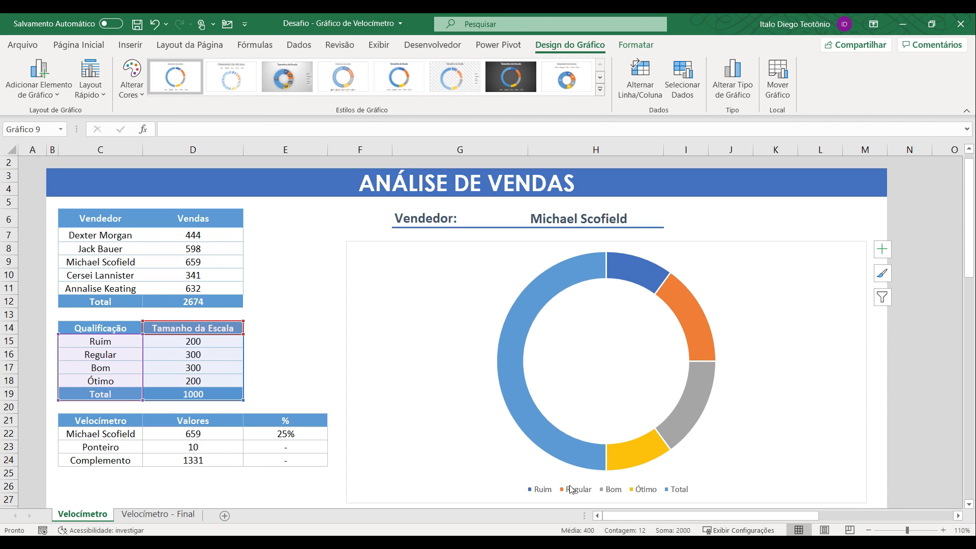
key("Delete")
left_click(756, 222)
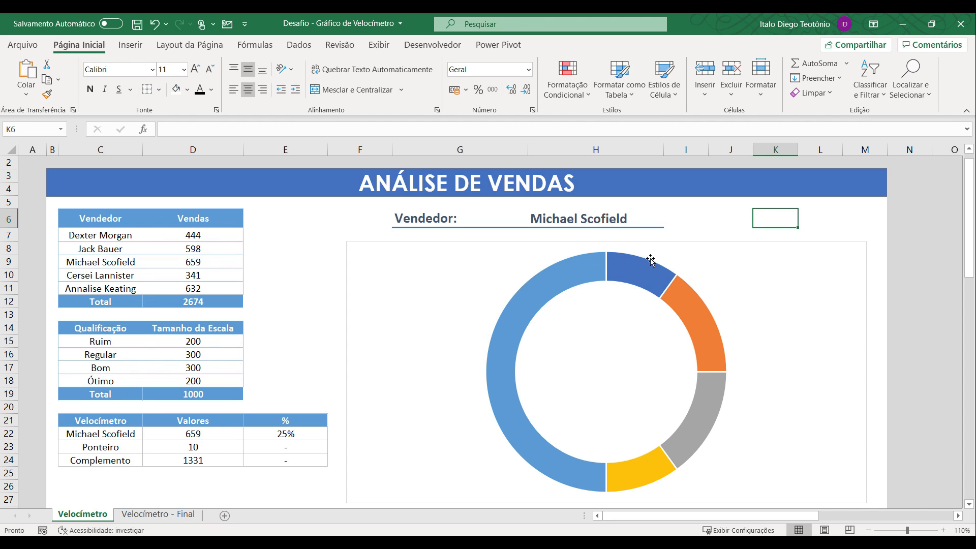
mouse_move(644, 268)
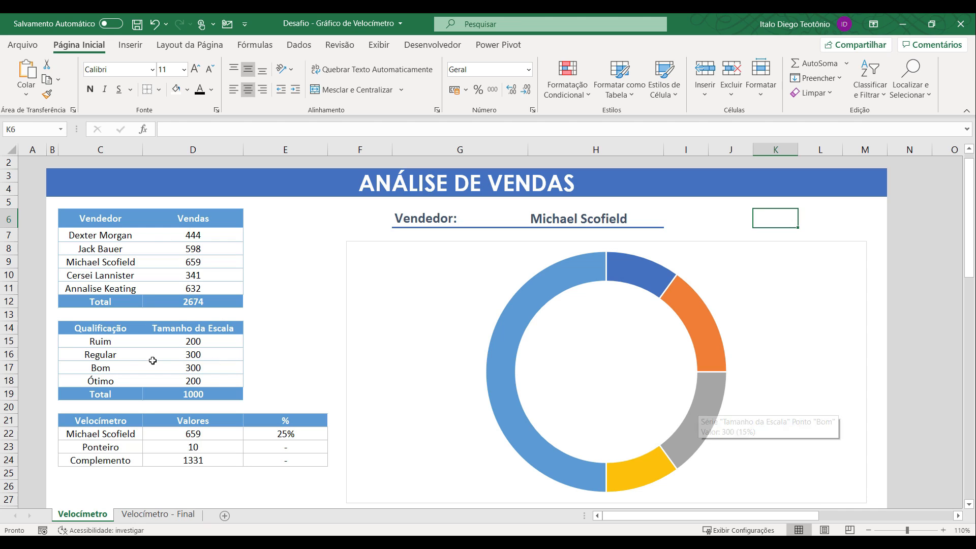
Compare the doughnut's slices with the Qualificação categories and Total, and examine the finished gauge on the Velocímetro - Final sheet
left_click_drag(97, 343, 93, 381)
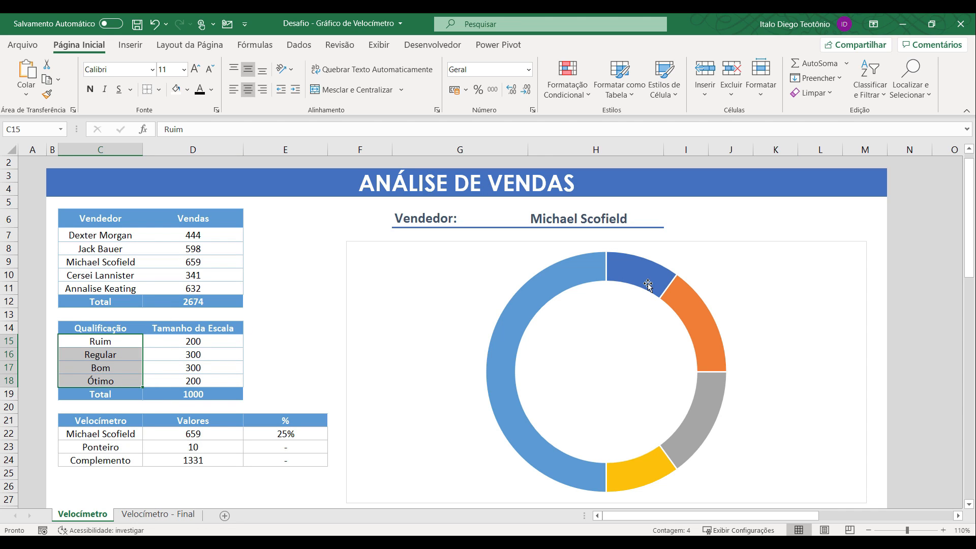
mouse_move(648, 286)
mouse_move(702, 324)
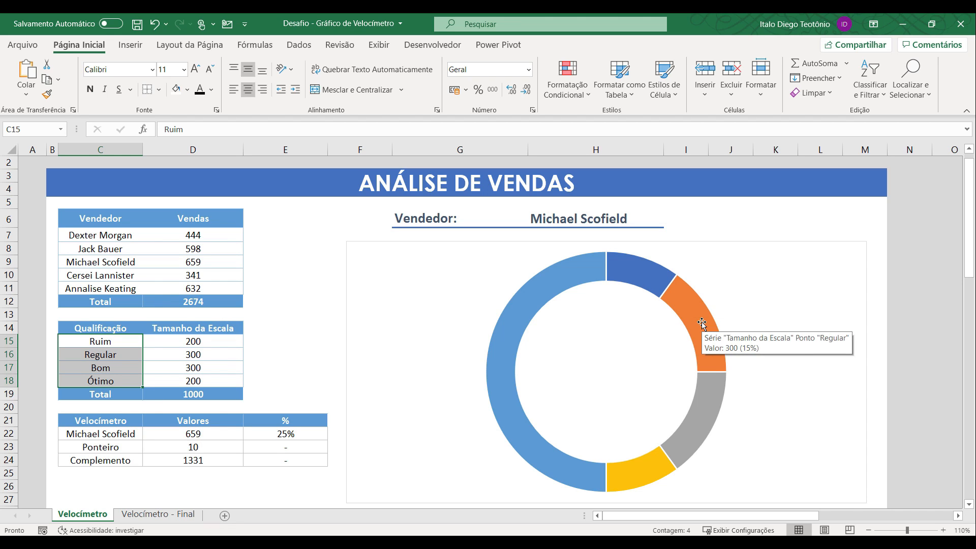
mouse_move(698, 422)
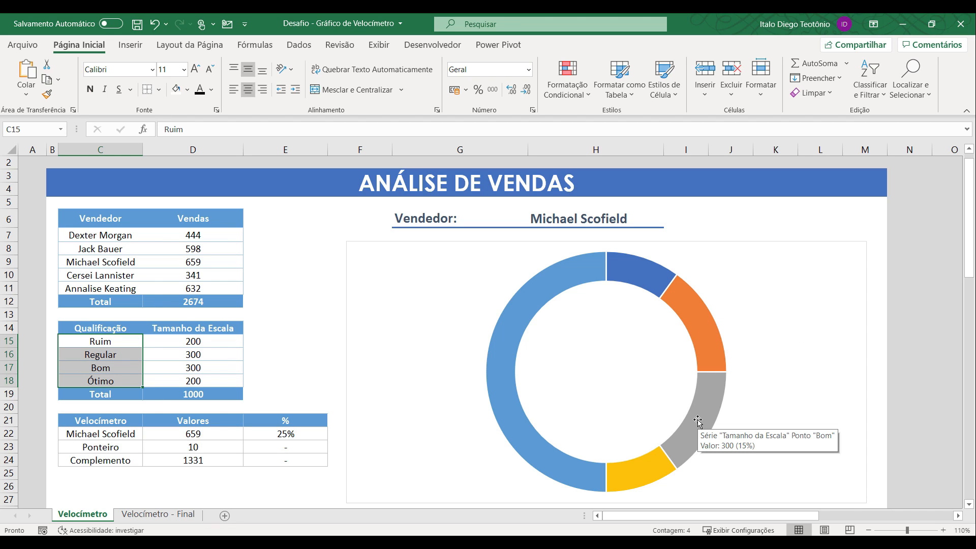
mouse_move(644, 468)
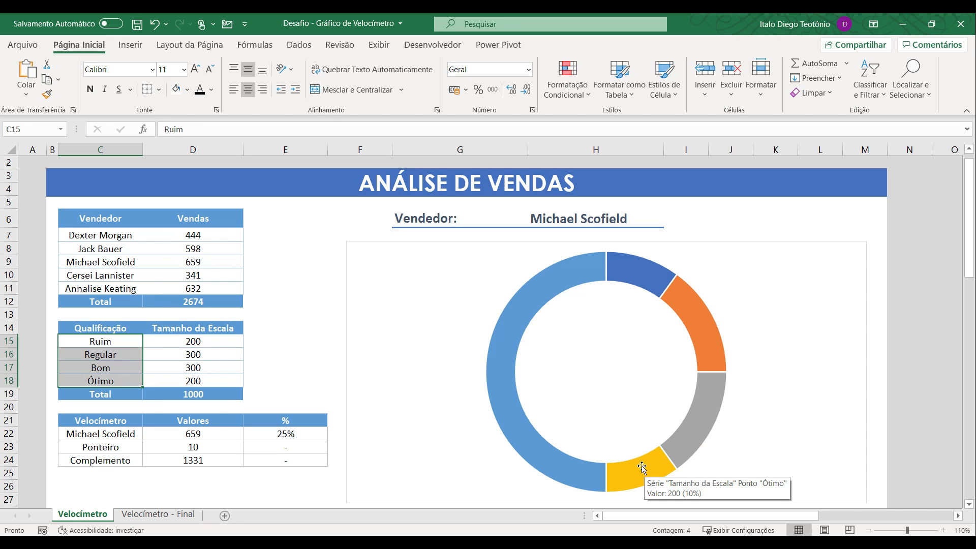
left_click(100, 393)
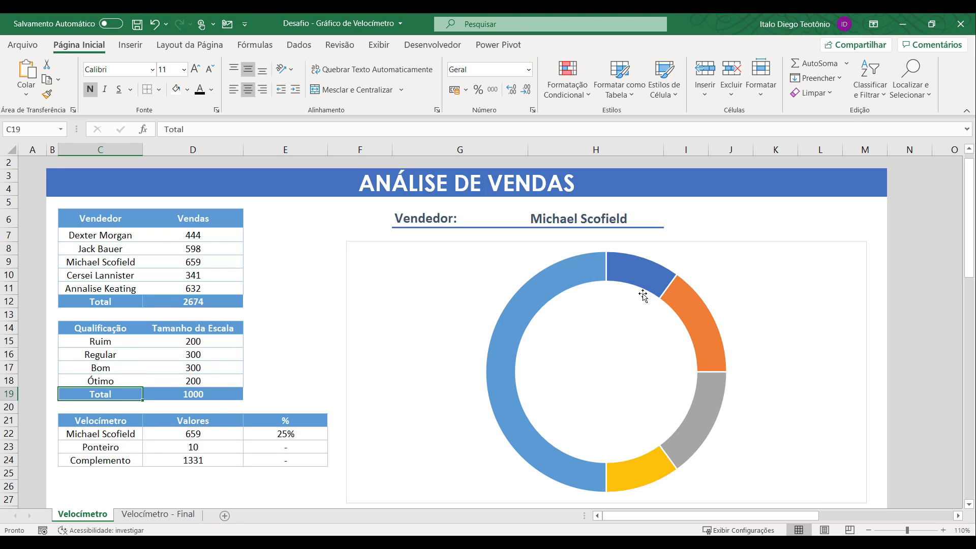
left_click(143, 515)
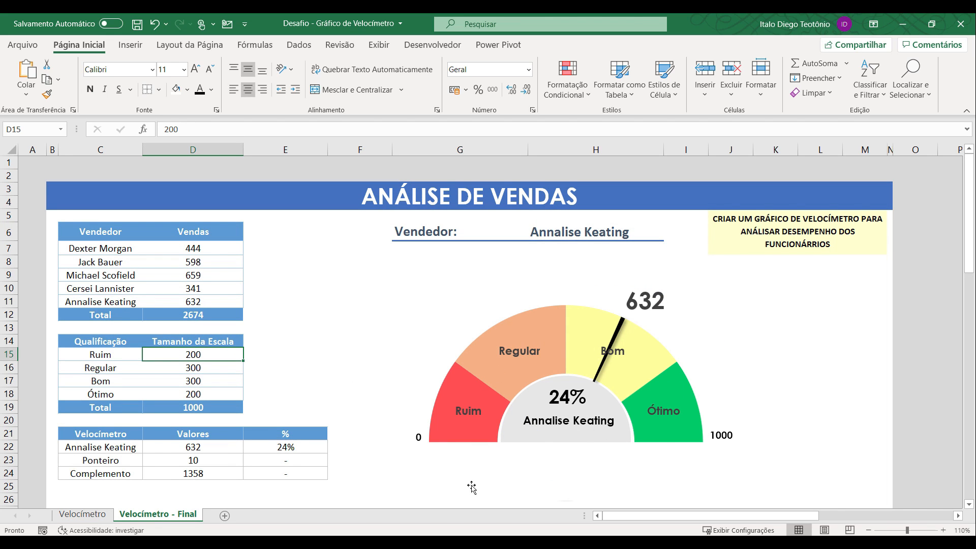
left_click(105, 518)
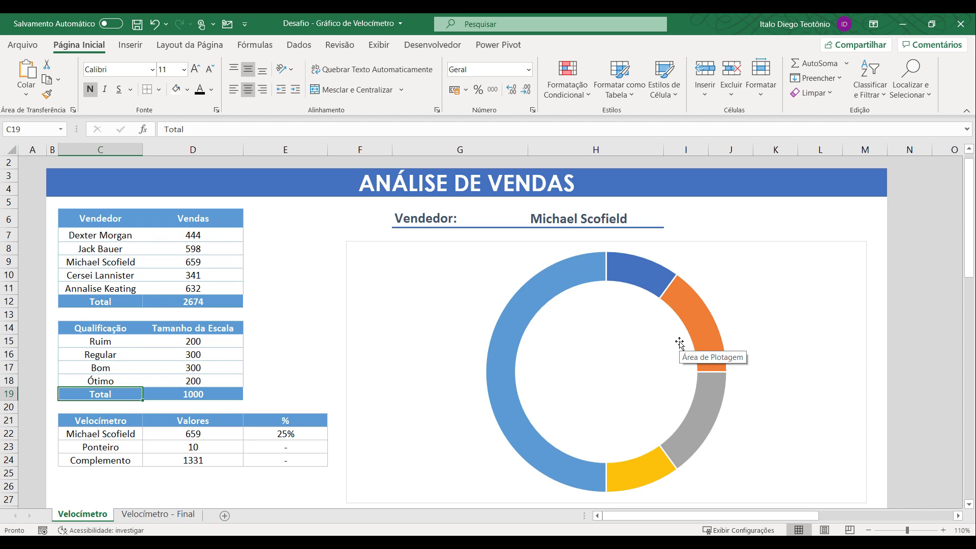
Rotate the doughnut series by setting its first slice angle to 270°
right_click(695, 279)
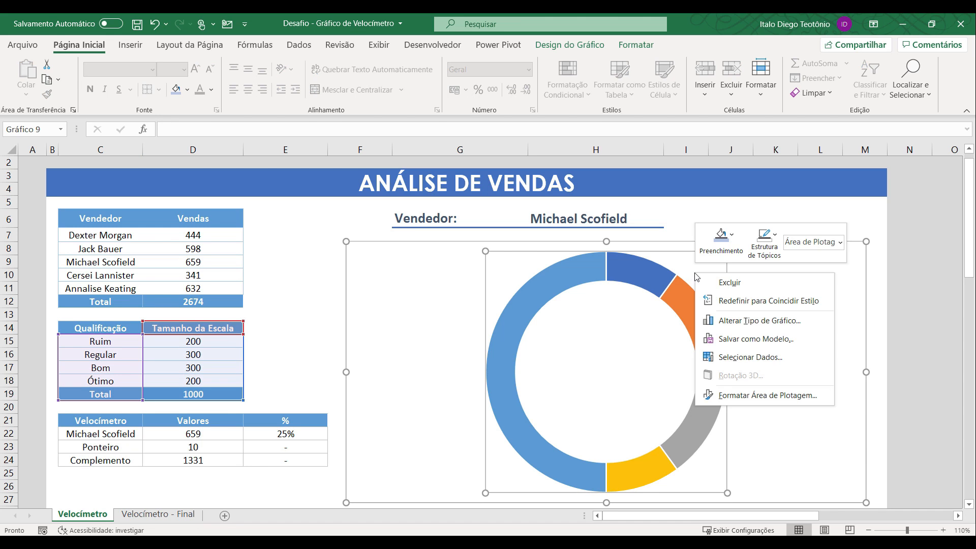
key("Escape")
right_click(698, 332)
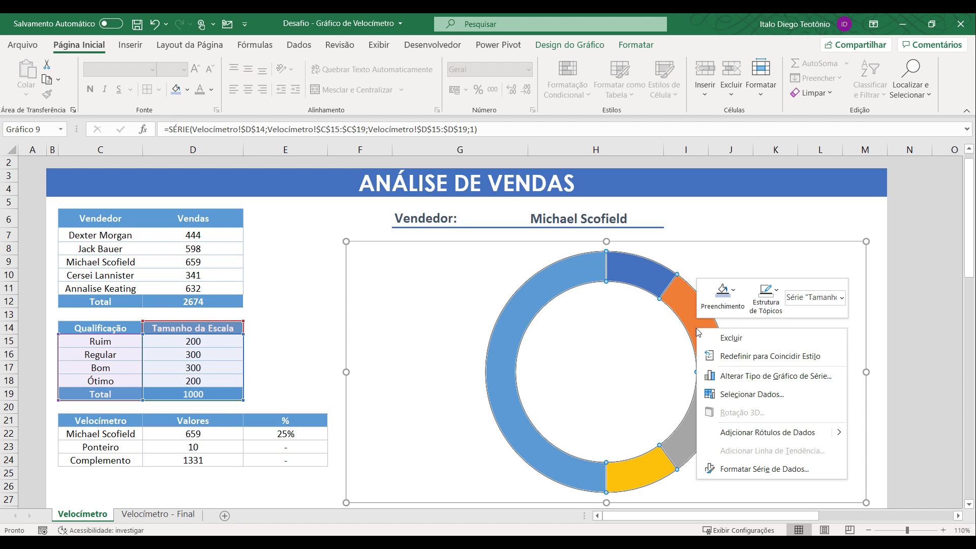
left_click(738, 468)
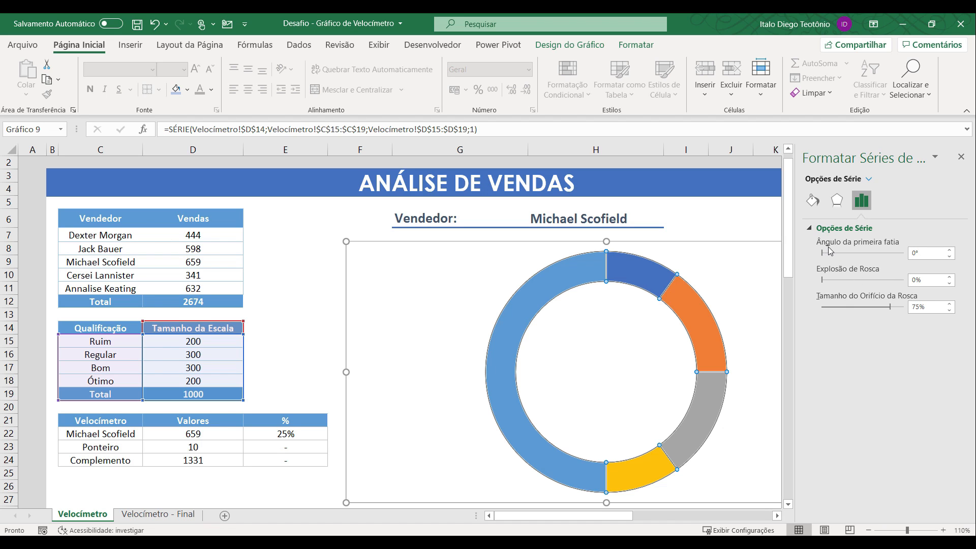
left_click(922, 253)
left_click_drag(824, 255, 872, 257)
left_click(915, 250)
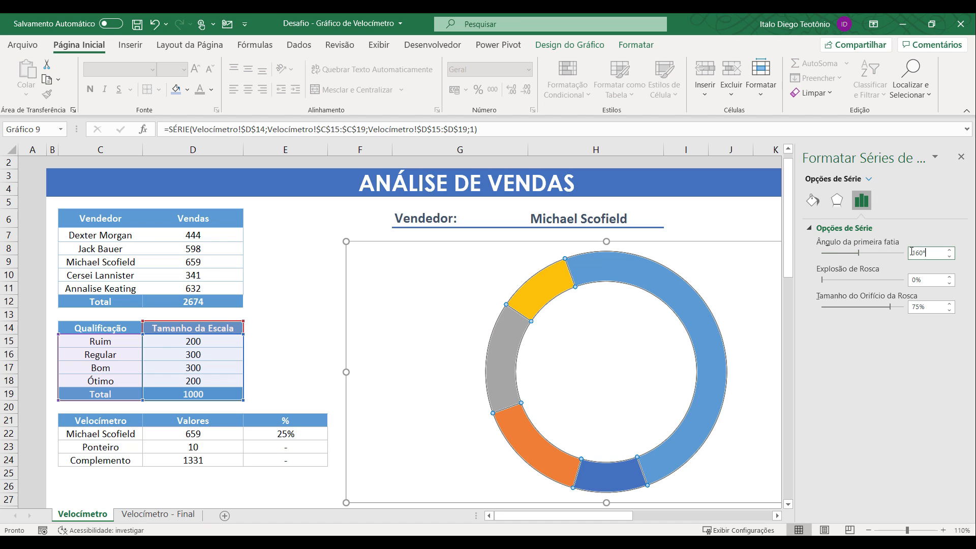
type("270")
key("Tab")
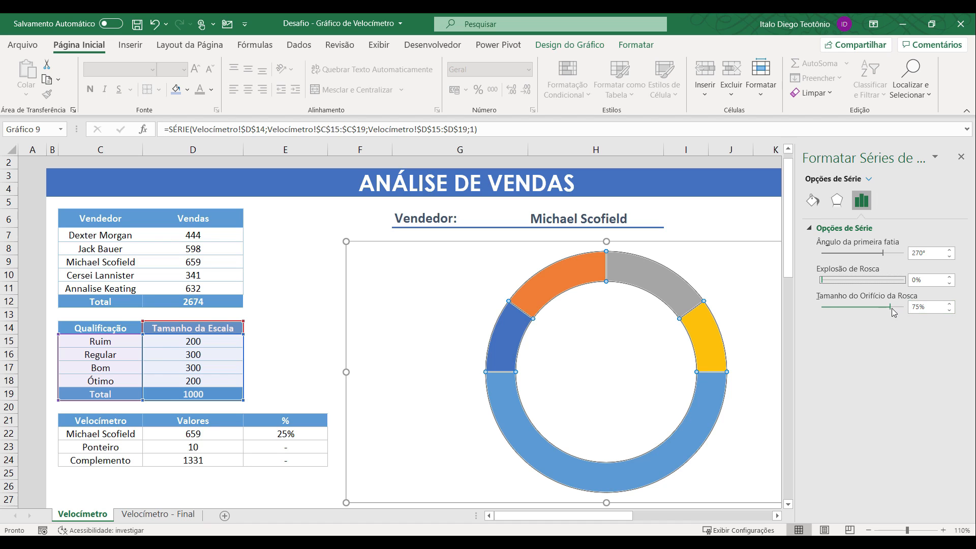
Set the doughnut hole size to 50%, close the series formatting options and deselect the chart
left_click_drag(890, 306, 880, 306)
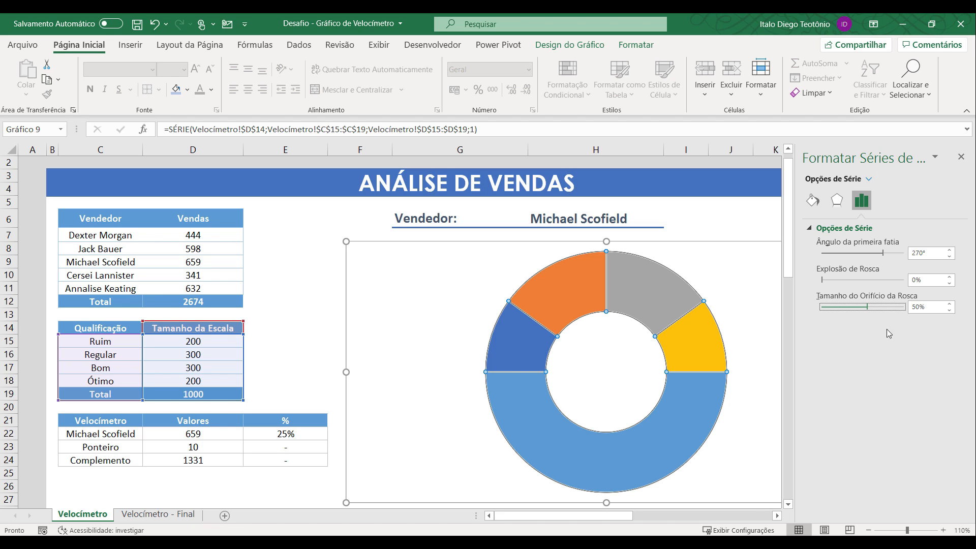
left_click(961, 157)
left_click(804, 219)
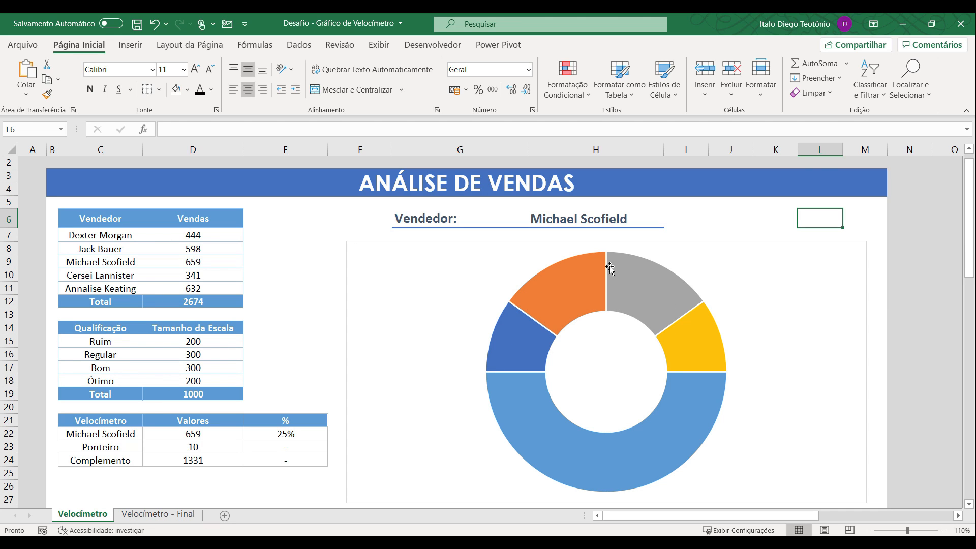
Add data labels to the doughnut's Tamanho da Escala series
left_click_drag(96, 343, 100, 375)
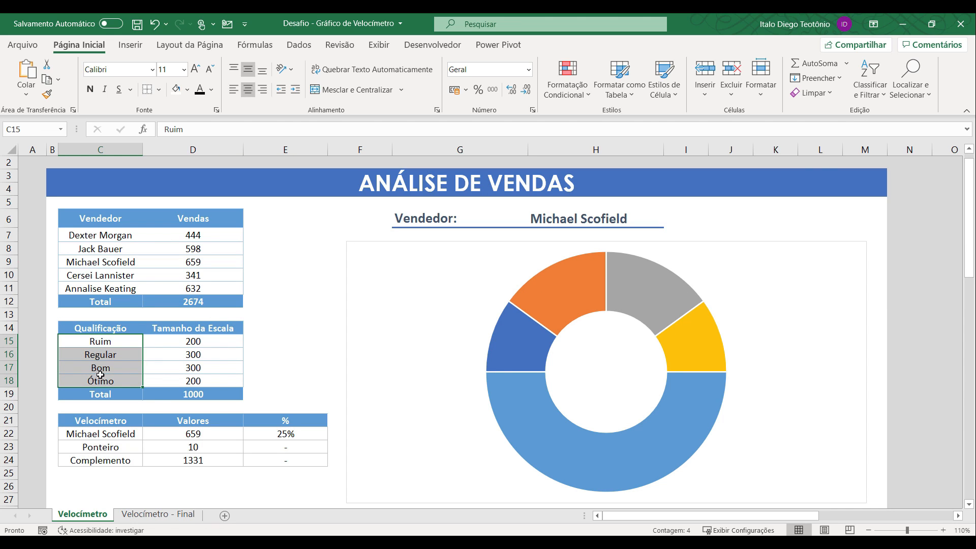
right_click(571, 292)
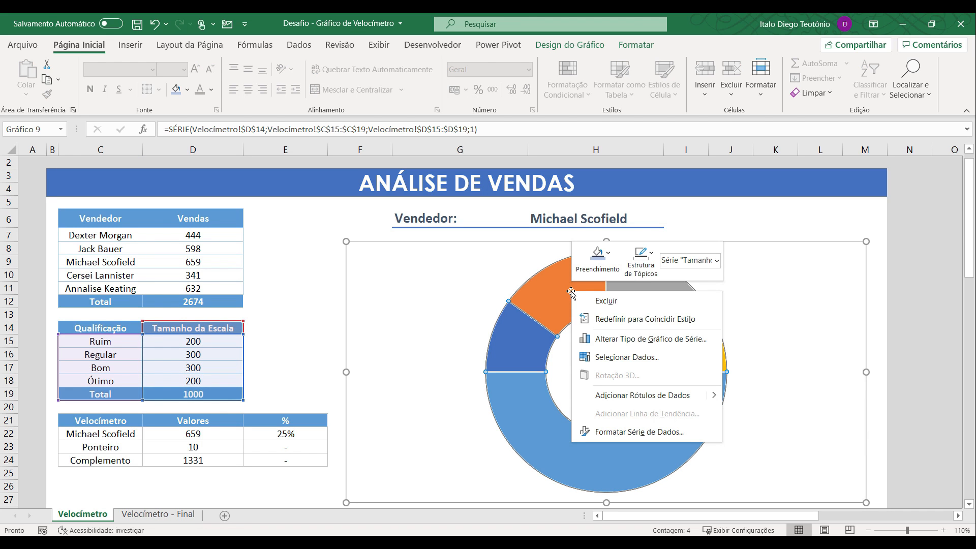
left_click(643, 394)
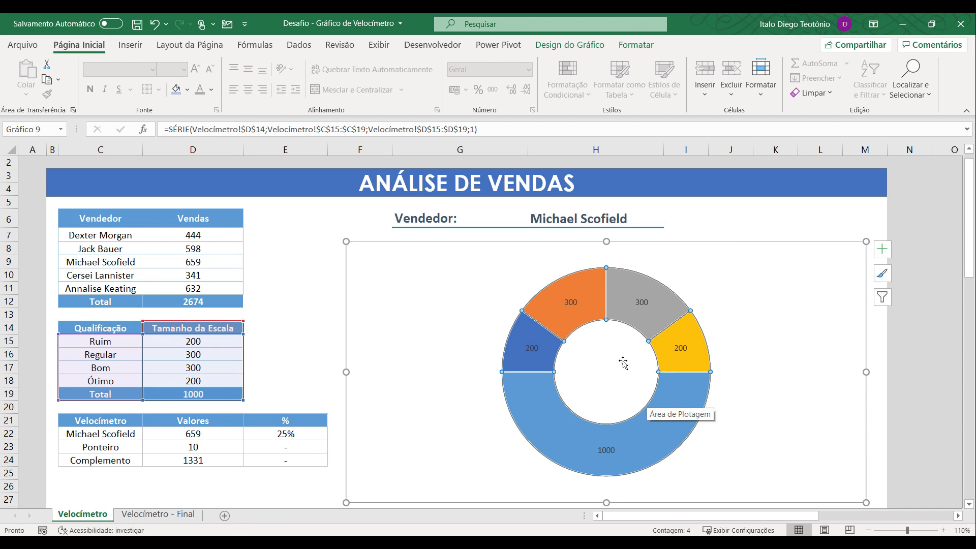
Make the data labels show the names from cells C15:C19 instead of the values, and deselect the chart
right_click(534, 350)
left_click(585, 508)
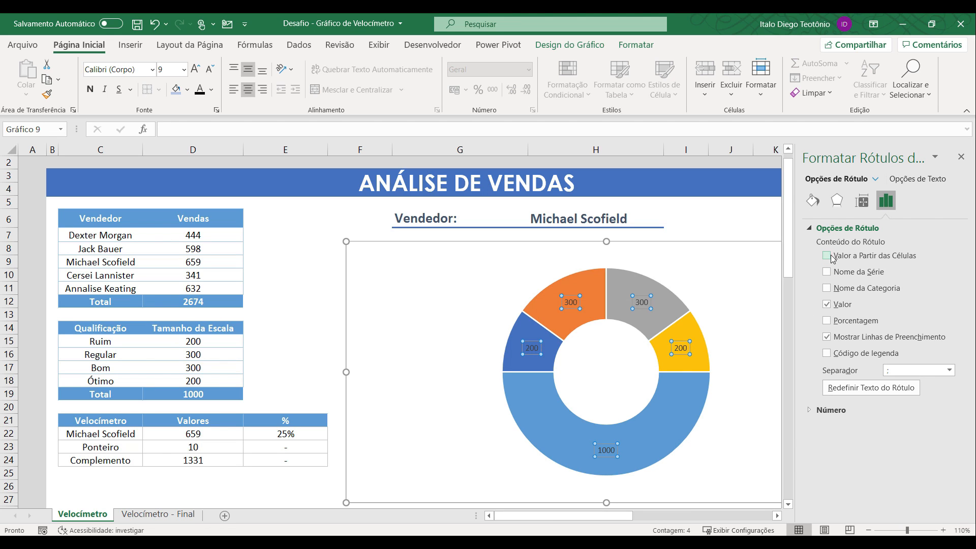
left_click(828, 255)
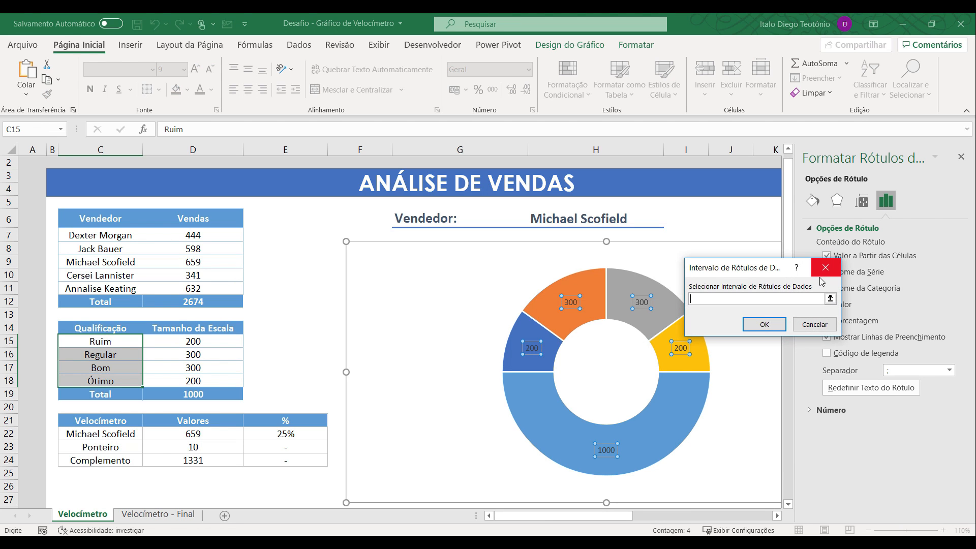
left_click_drag(124, 342, 113, 388)
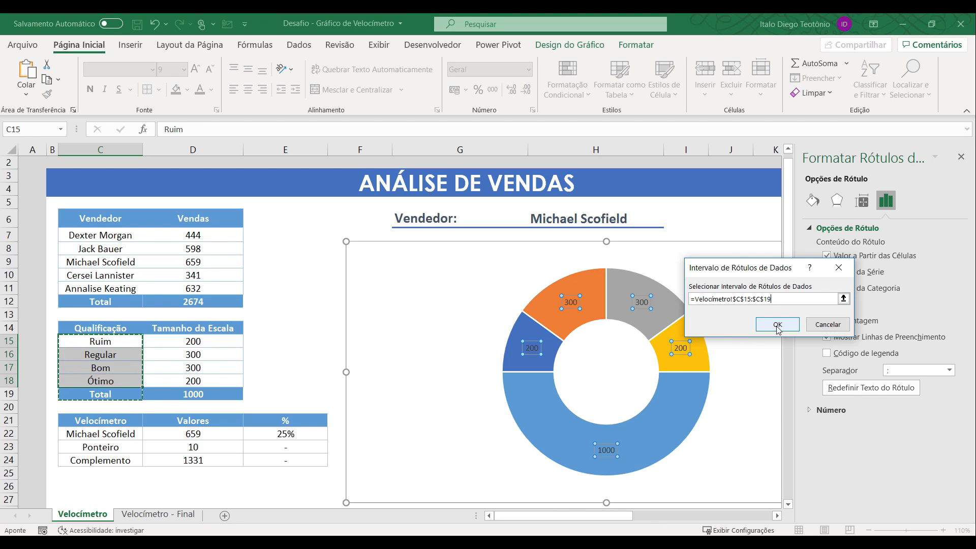
left_click(778, 324)
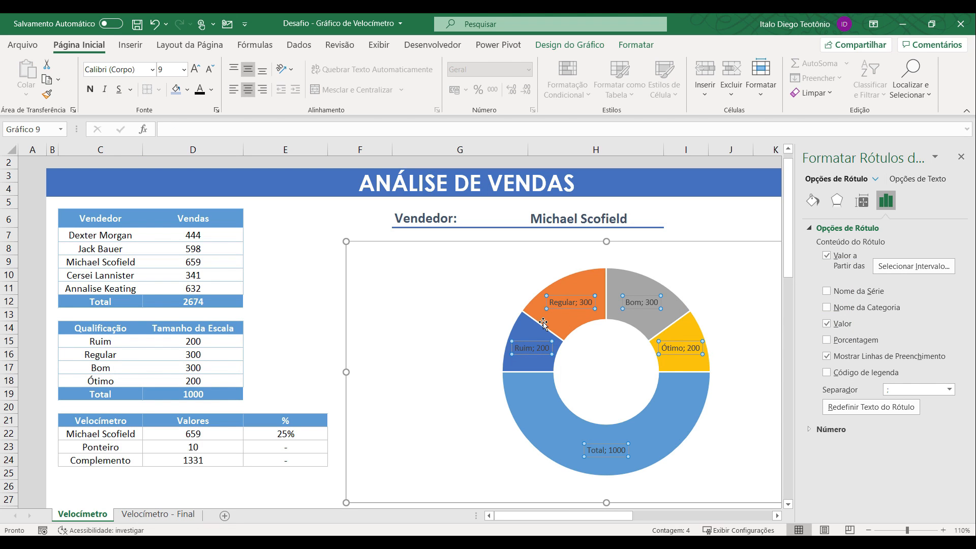
left_click(827, 324)
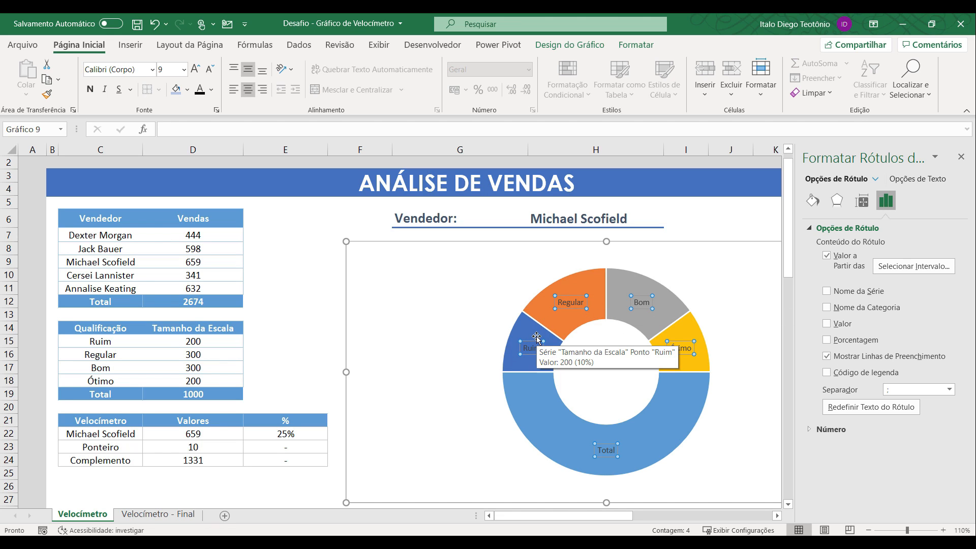
left_click(961, 157)
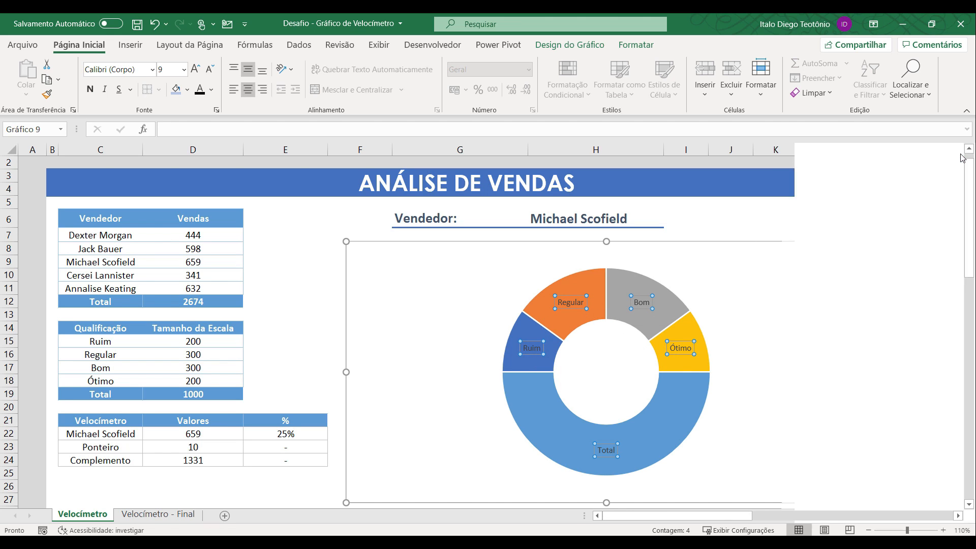
left_click(838, 203)
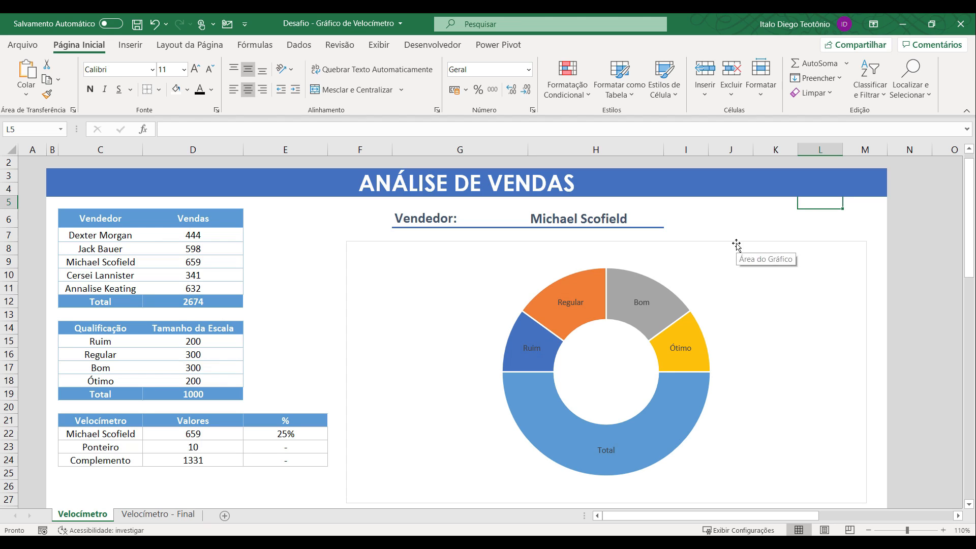
Remove the shape outline from the doughnut's data series and deselect the chart
left_click(670, 284)
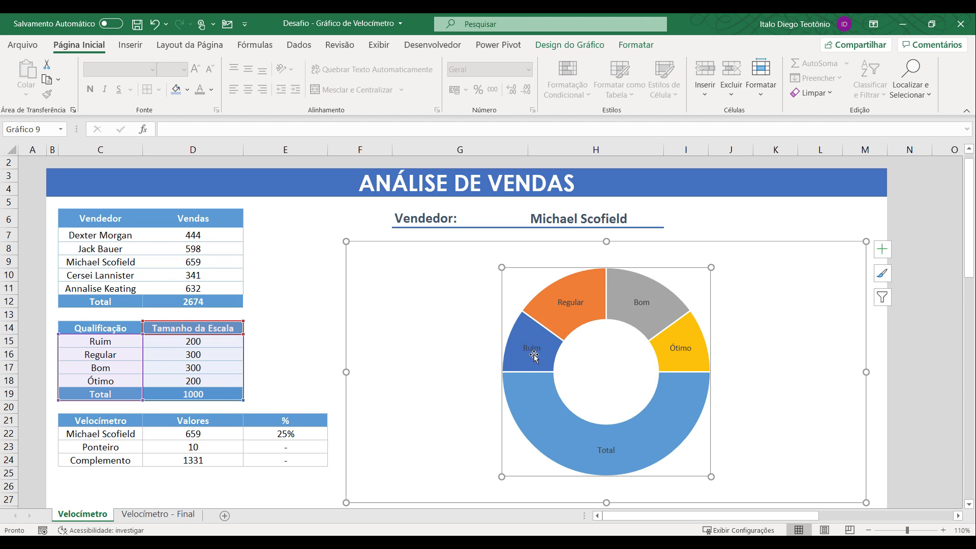
left_click(636, 45)
left_click(389, 78)
left_click(407, 217)
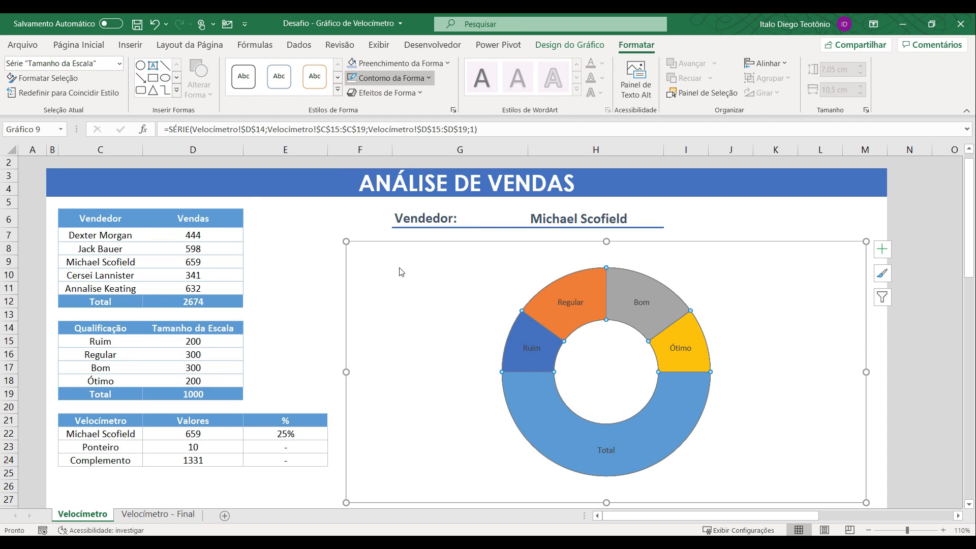
left_click(711, 220)
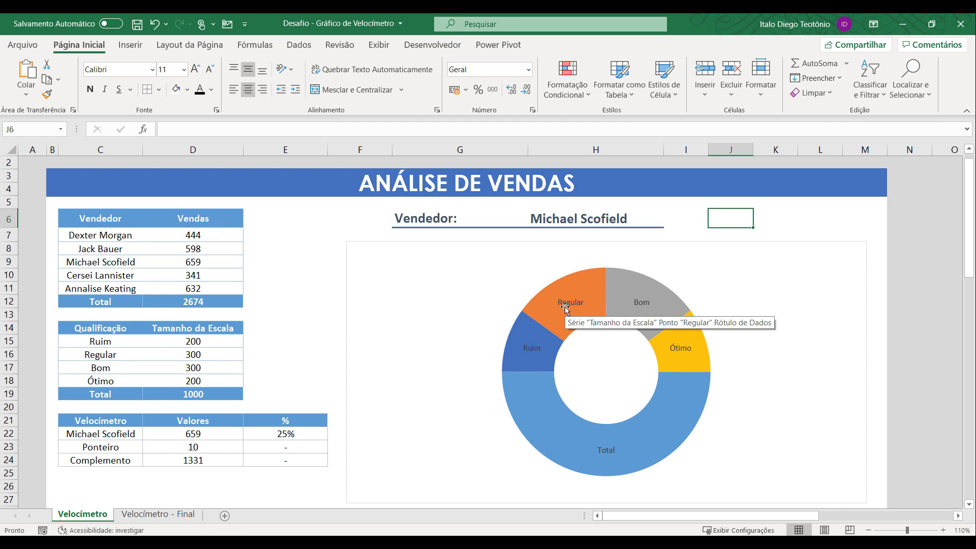
Fill only the Ruim slice of the doughnut with the standard red colour
left_click(515, 335)
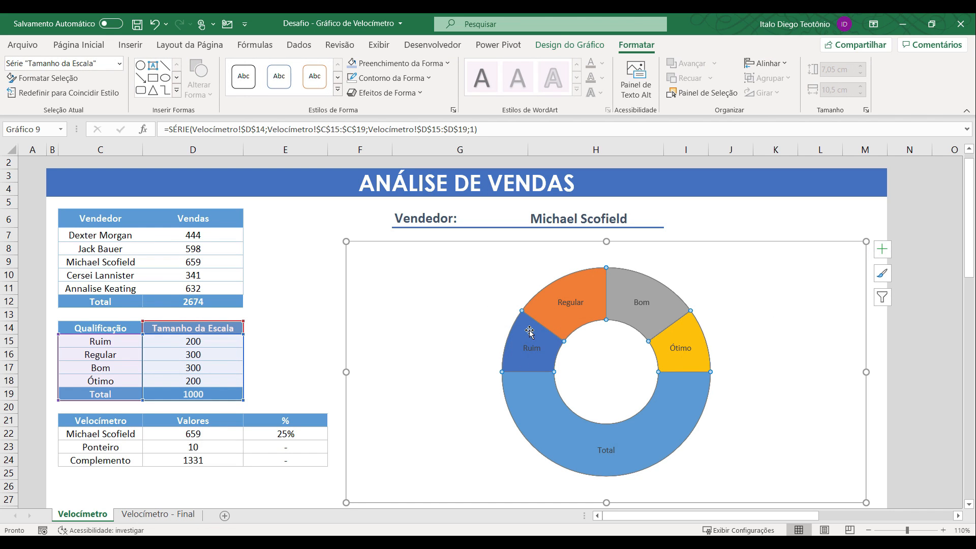
left_click(517, 325)
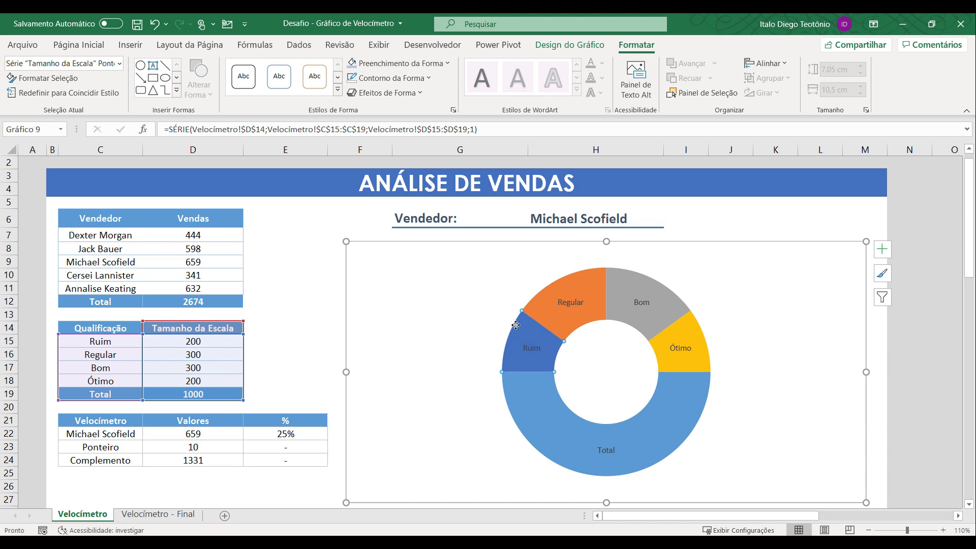
left_click(81, 45)
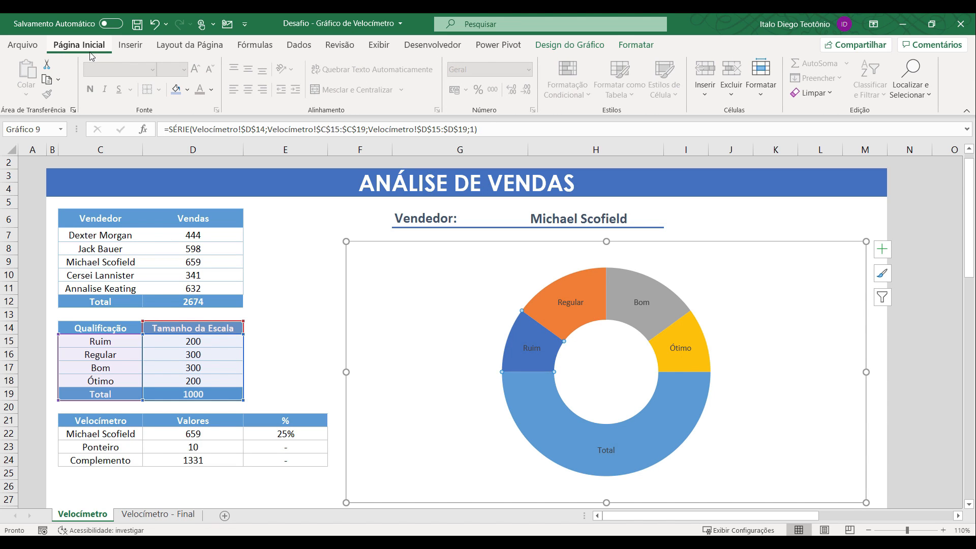
left_click(188, 90)
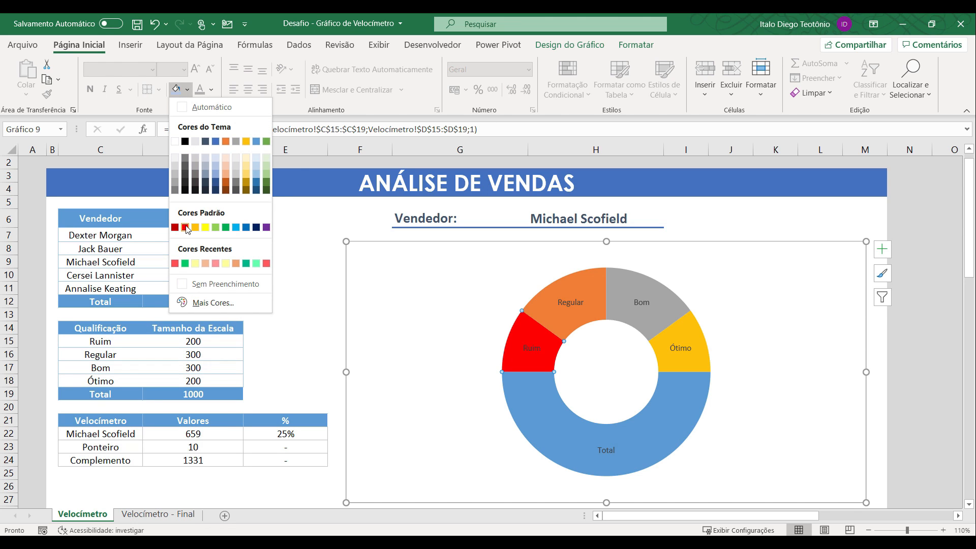
left_click(206, 305)
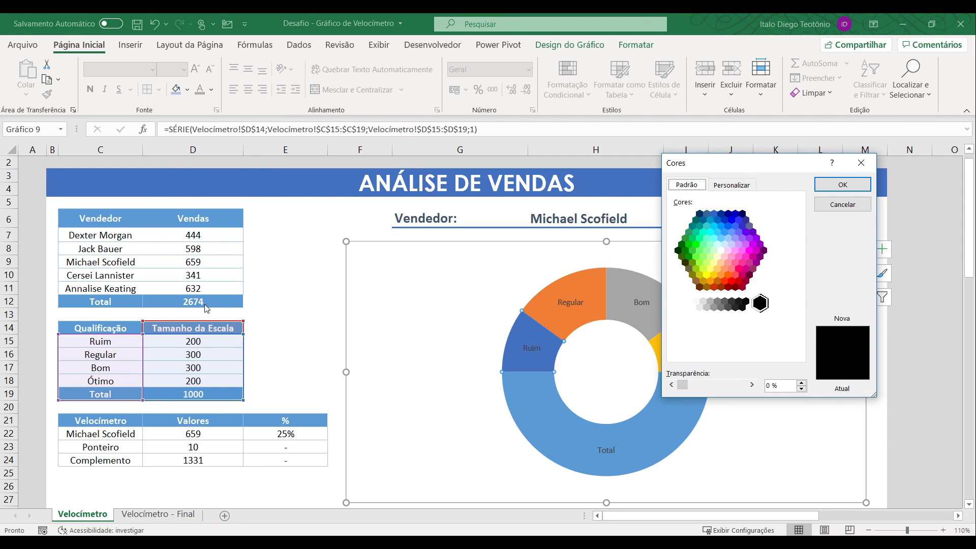
left_click(843, 204)
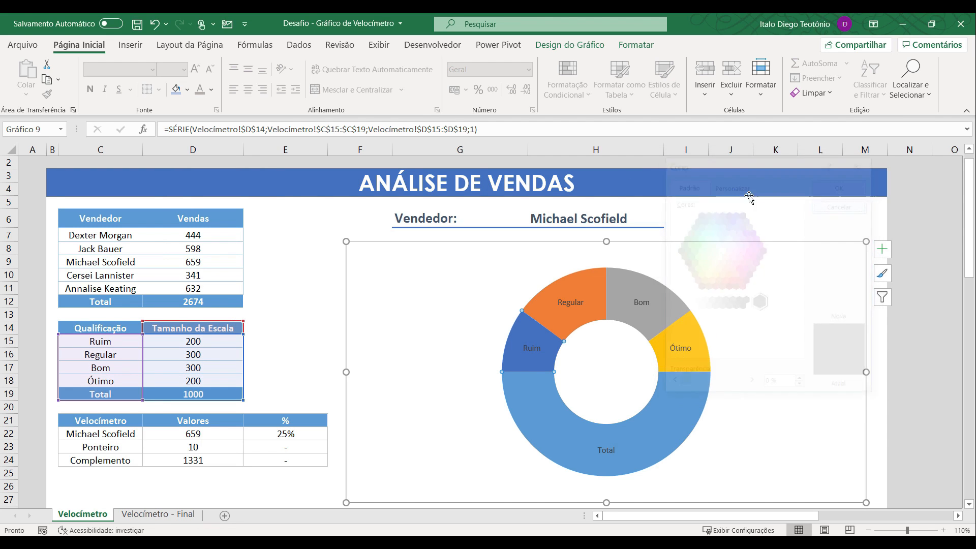
left_click(187, 91)
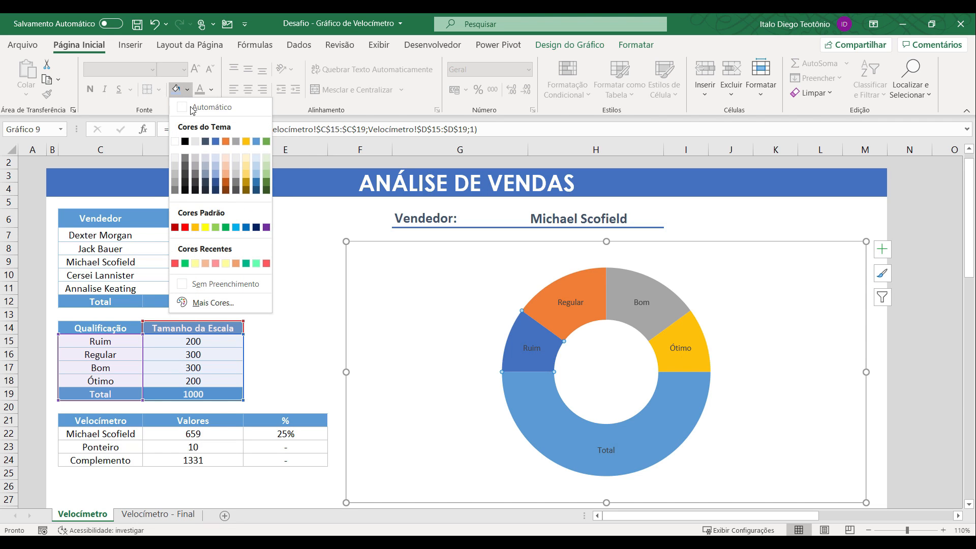
left_click(186, 228)
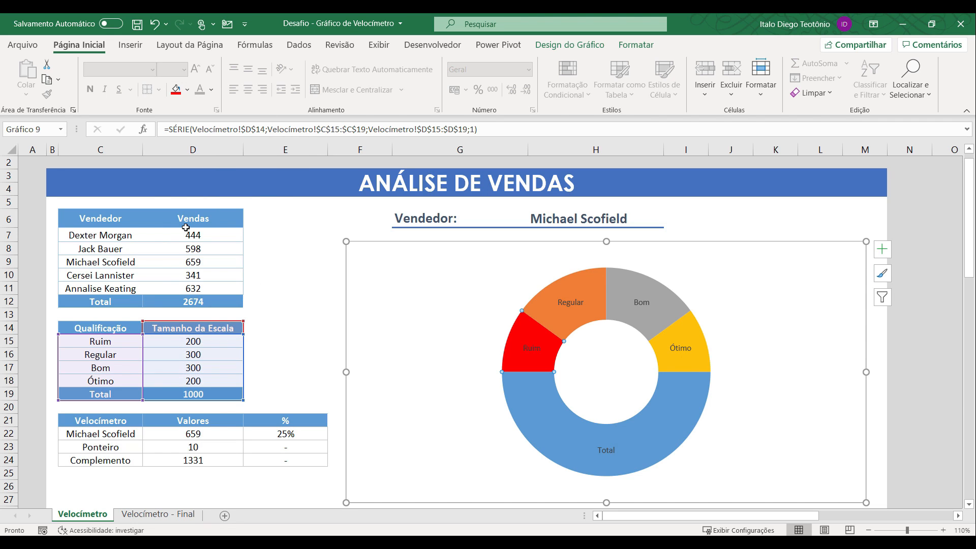
Recolour the doughnut's Ruim slice with the lighter custom red #FF5353
left_click(190, 92)
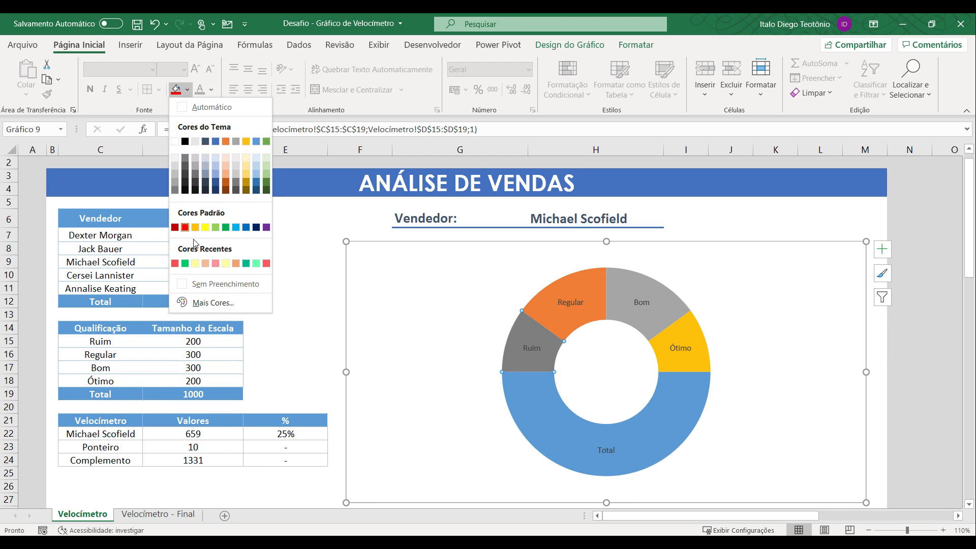
left_click(209, 303)
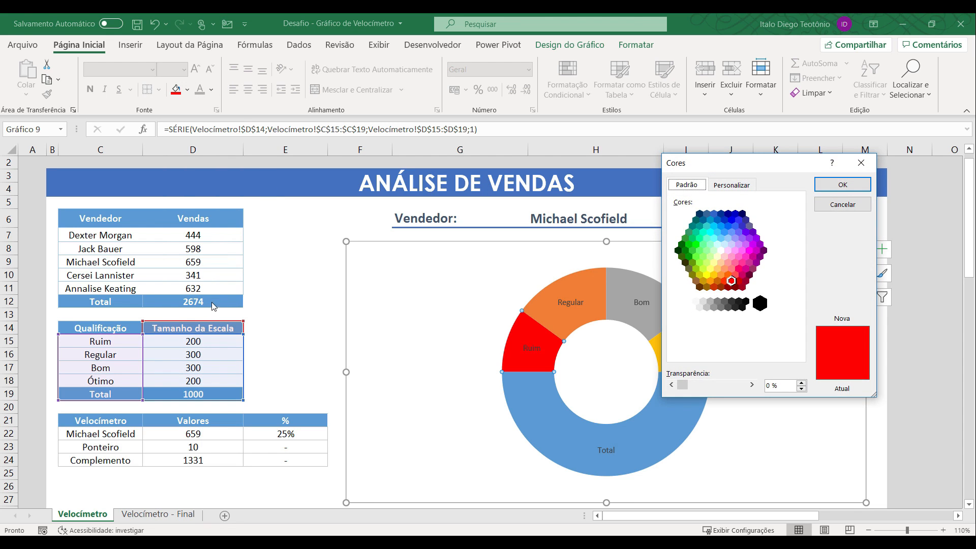
left_click(736, 274)
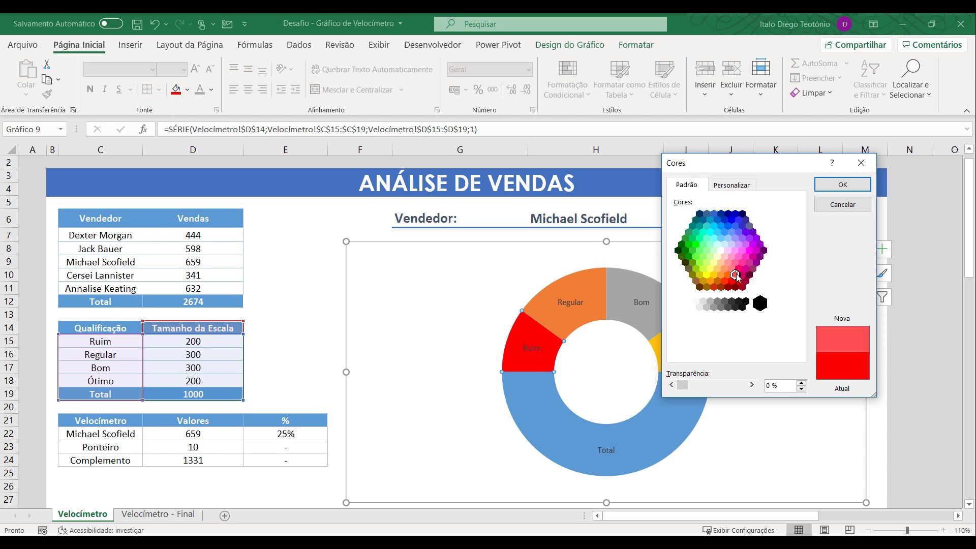
left_click(739, 269)
left_click(735, 275)
left_click(732, 281)
left_click(733, 185)
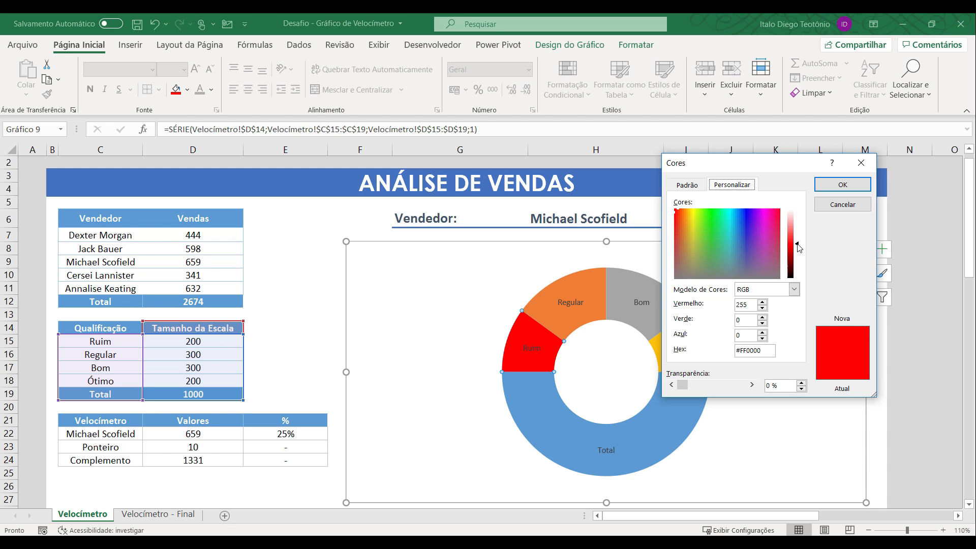
left_click_drag(798, 244, 797, 233)
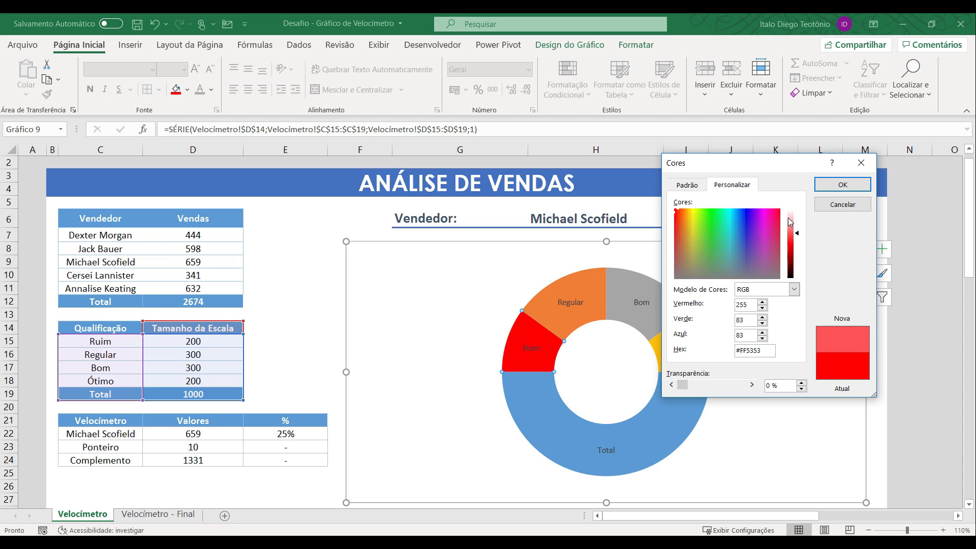
left_click(826, 188)
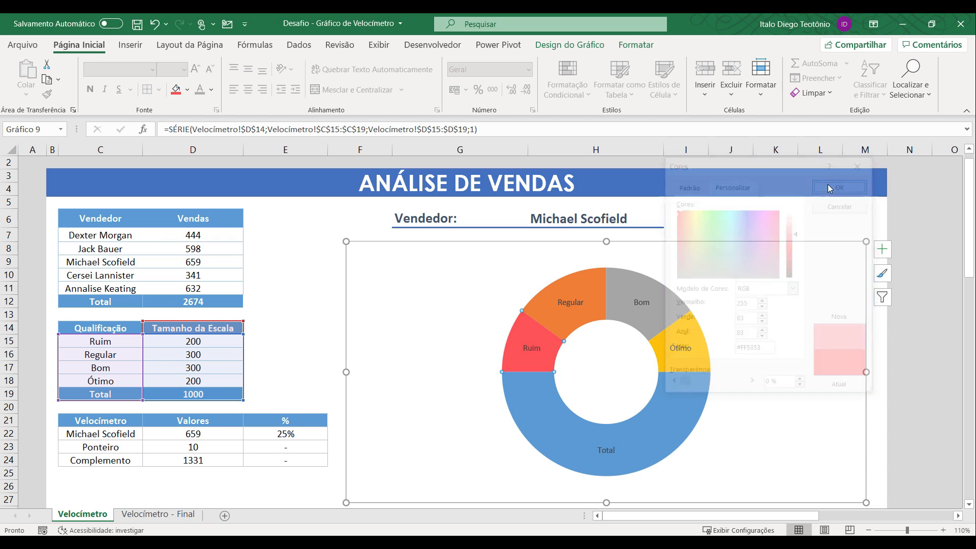
Fill the Regular slice with the theme orange and lighten it to the custom colour #F19E65
left_click(582, 285)
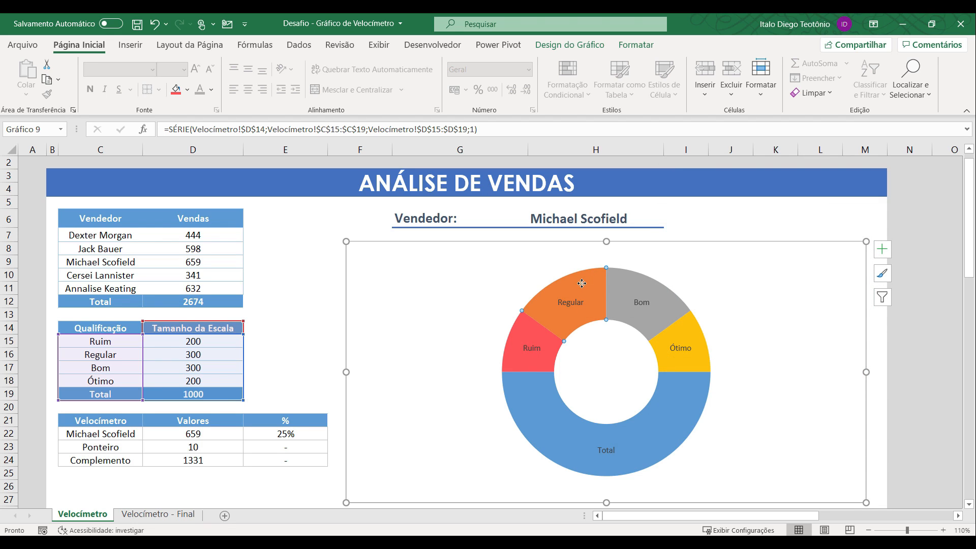
left_click(188, 89)
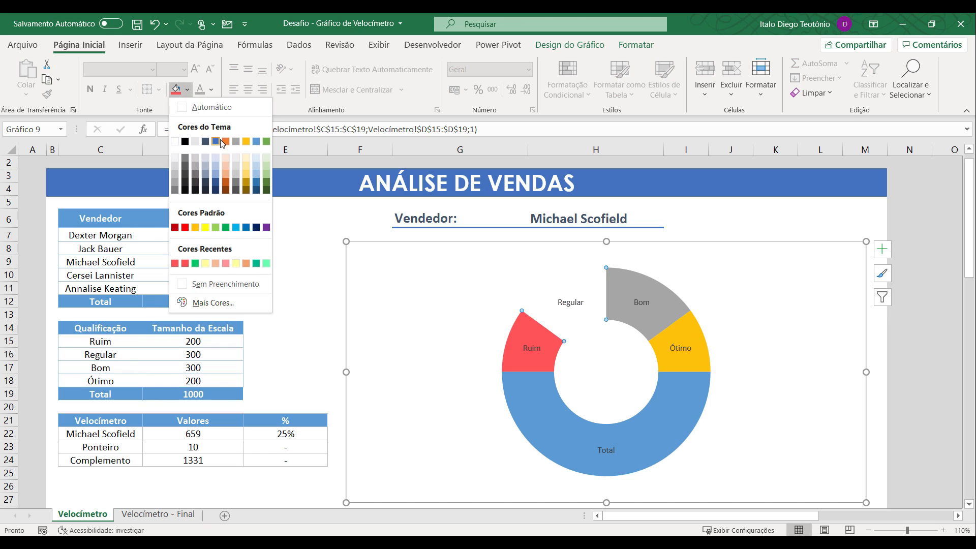
left_click(226, 141)
left_click(188, 89)
left_click(214, 302)
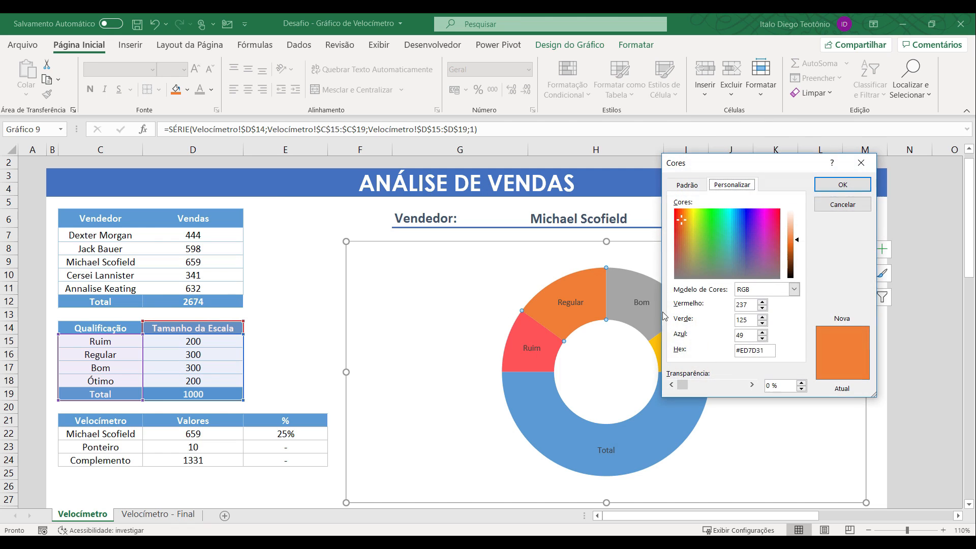
left_click(687, 185)
left_click(732, 184)
left_click_drag(799, 243, 798, 237)
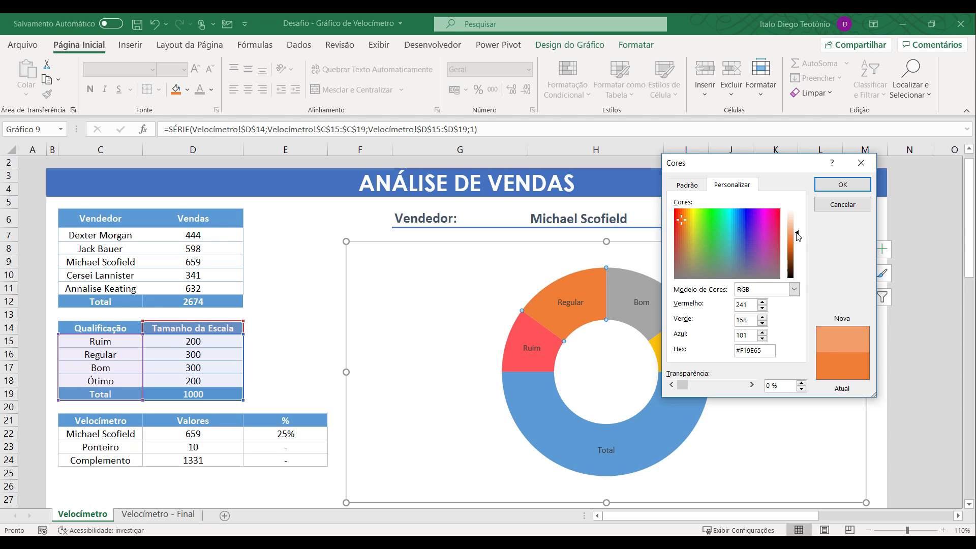
left_click(848, 185)
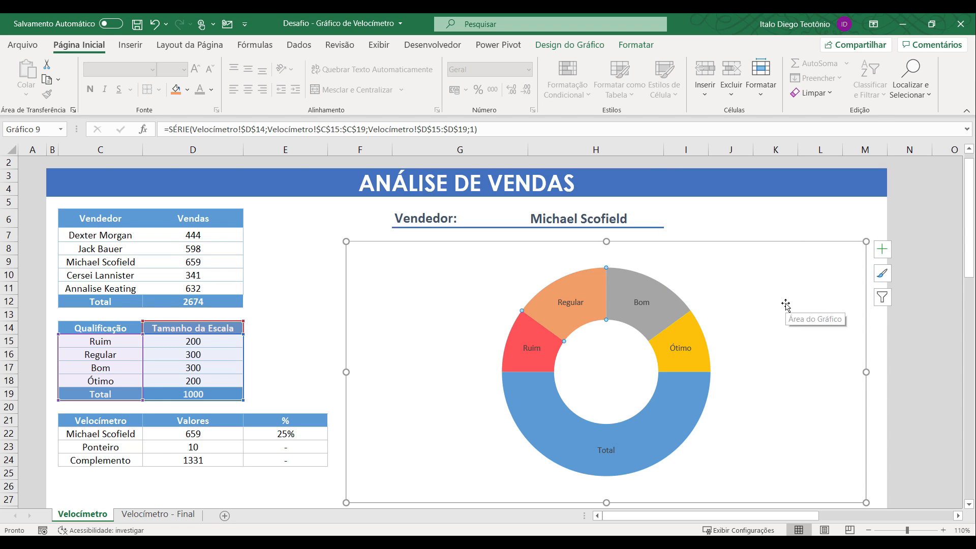
Fill the Bom slice with standard yellow and soften it to a pale yellow from the standard colour palette
left_click(659, 288)
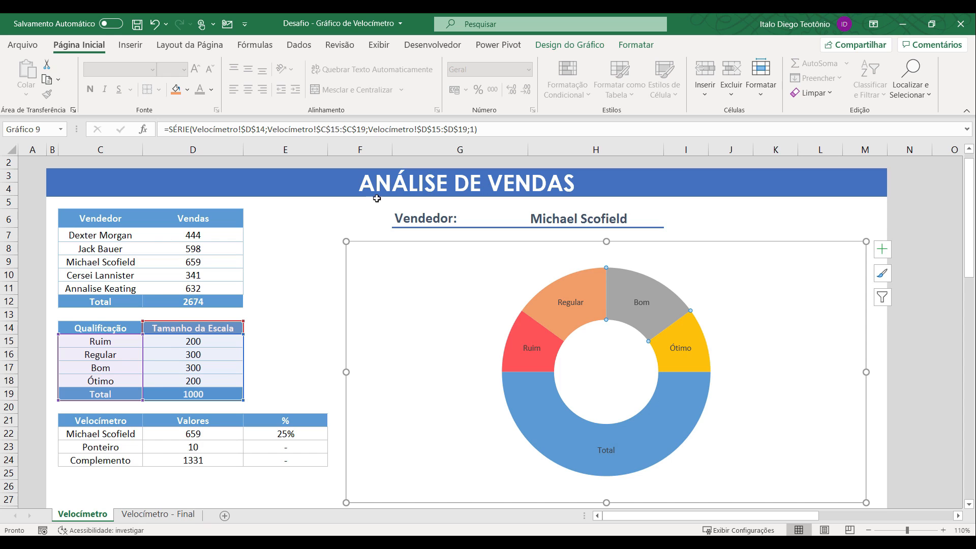
left_click(187, 90)
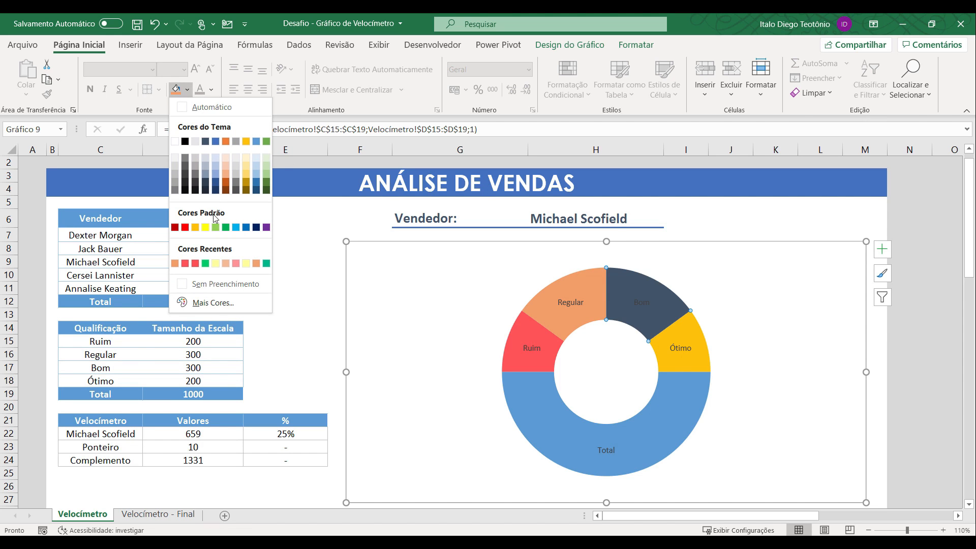
left_click(207, 228)
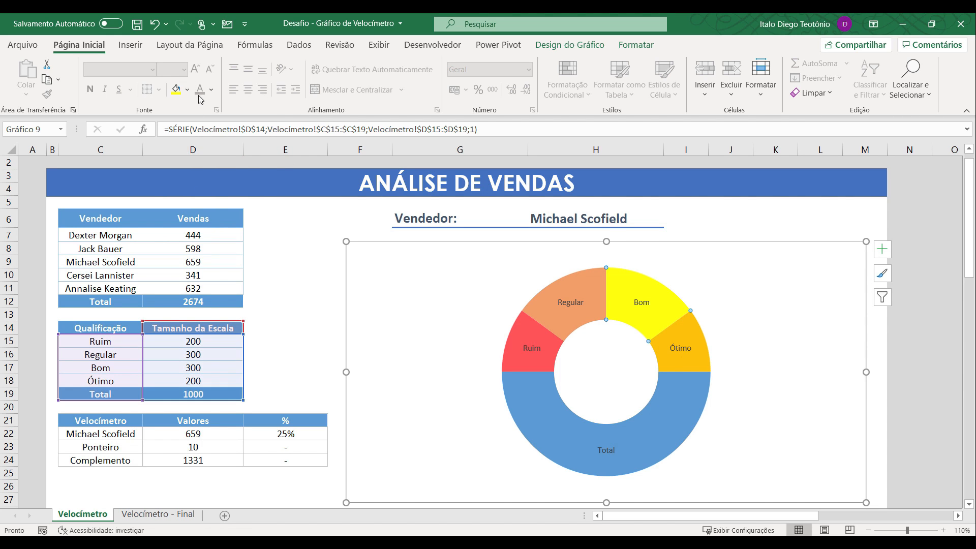
left_click(187, 90)
left_click(213, 303)
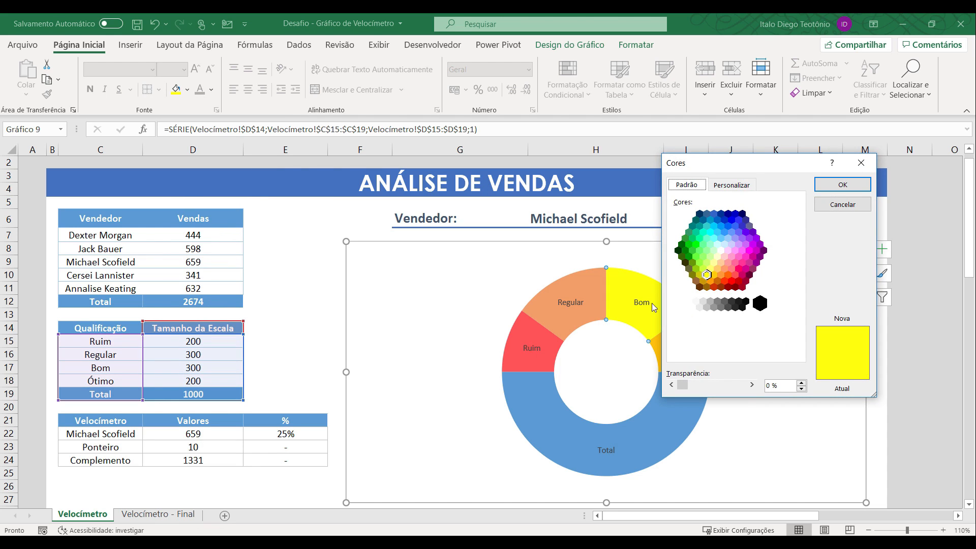
left_click(714, 263)
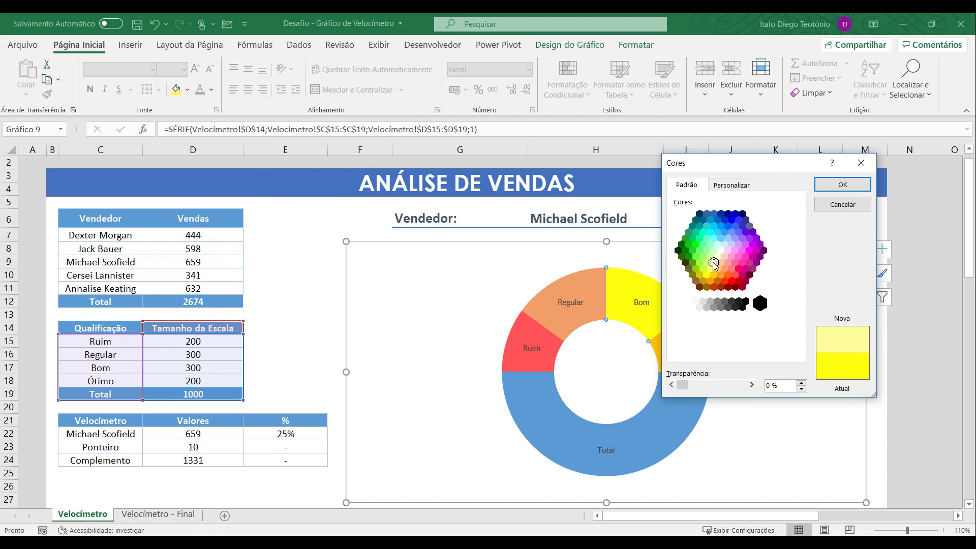
left_click(843, 185)
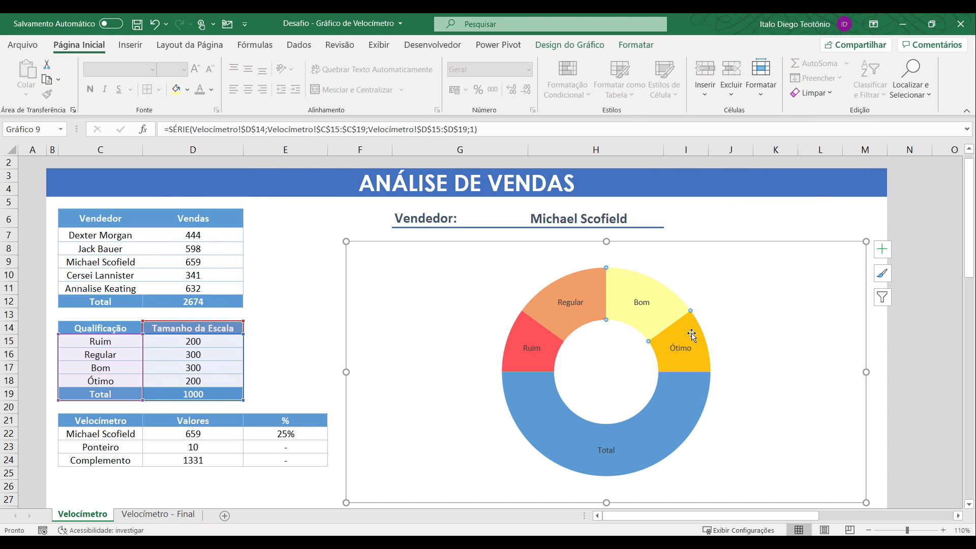
Fill the Ótimo slice with standard green and brighten it to the custom colour #00DA63
left_click(188, 90)
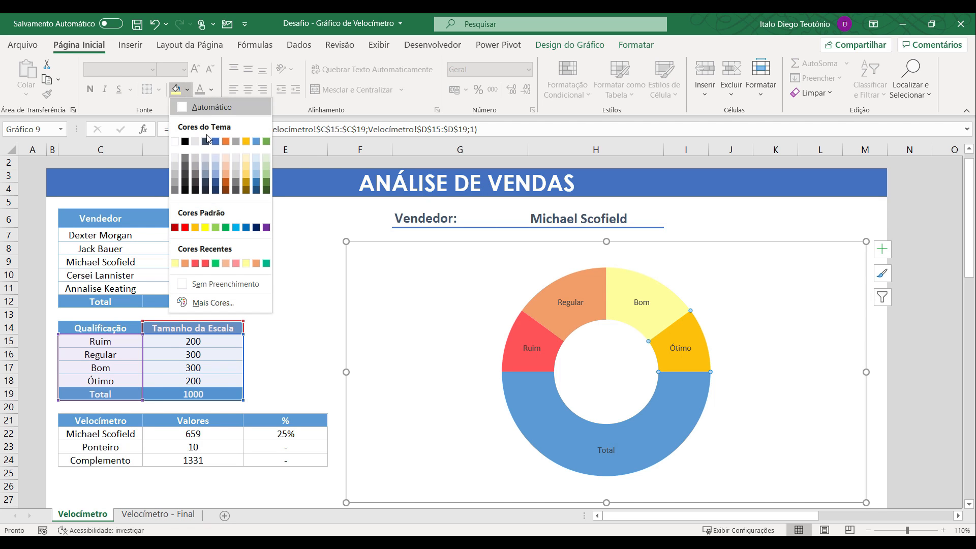
left_click(225, 228)
left_click(188, 90)
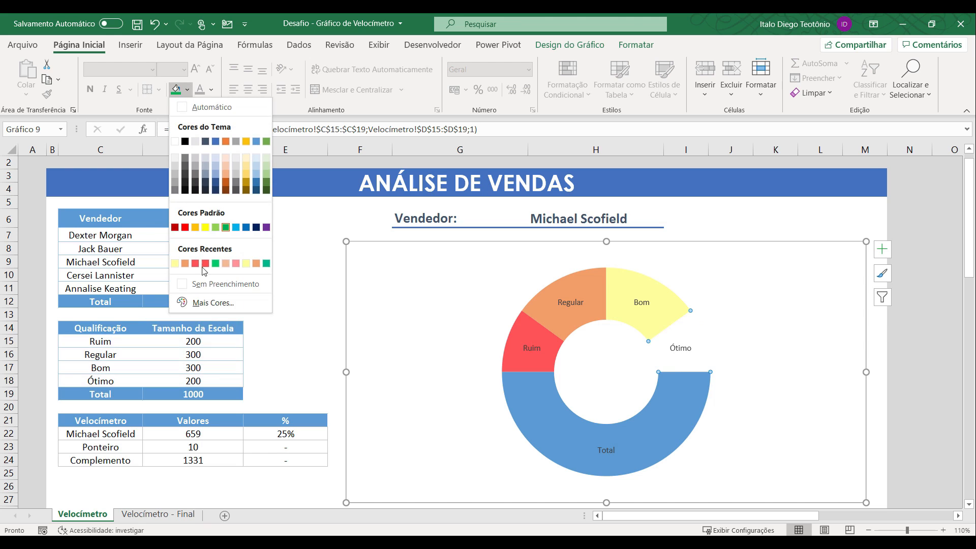
left_click(211, 302)
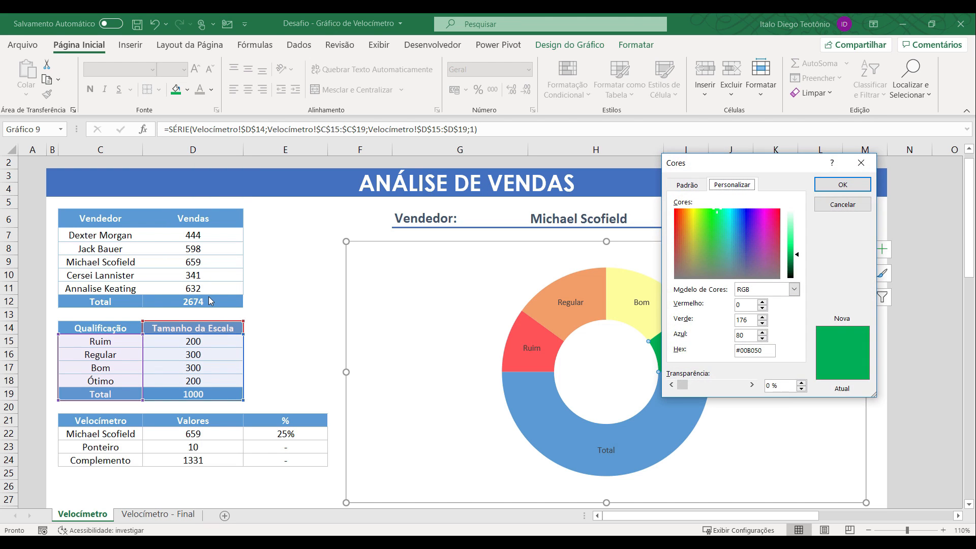
left_click(797, 253)
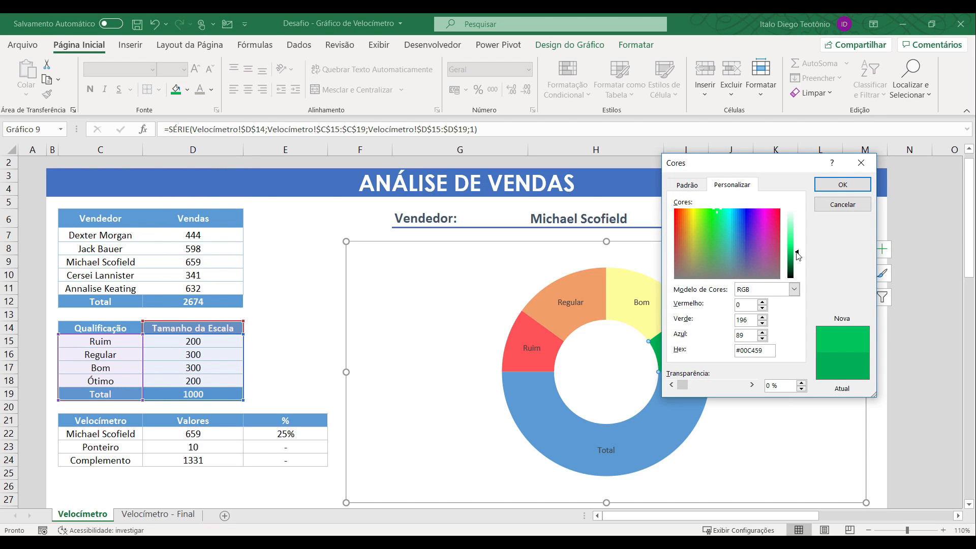
left_click_drag(797, 252, 796, 249)
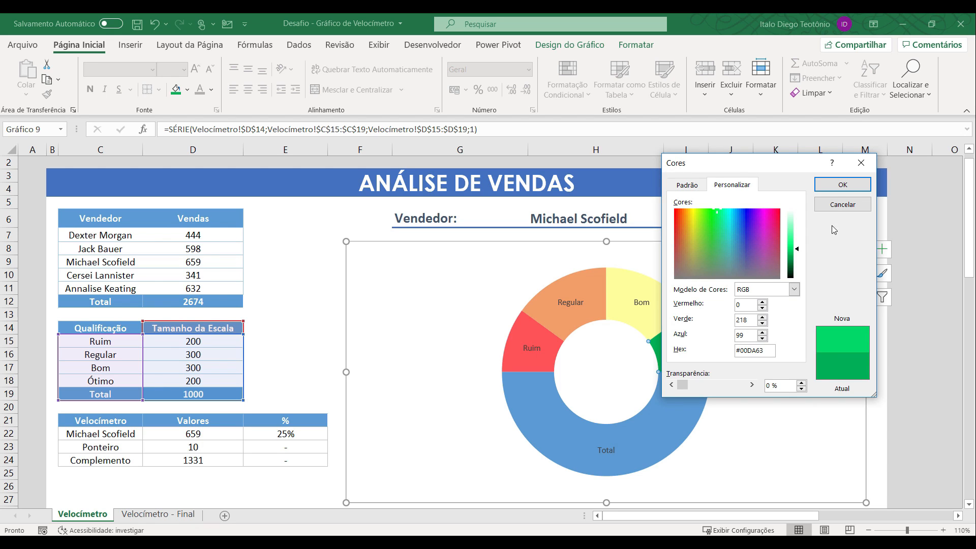
left_click(842, 185)
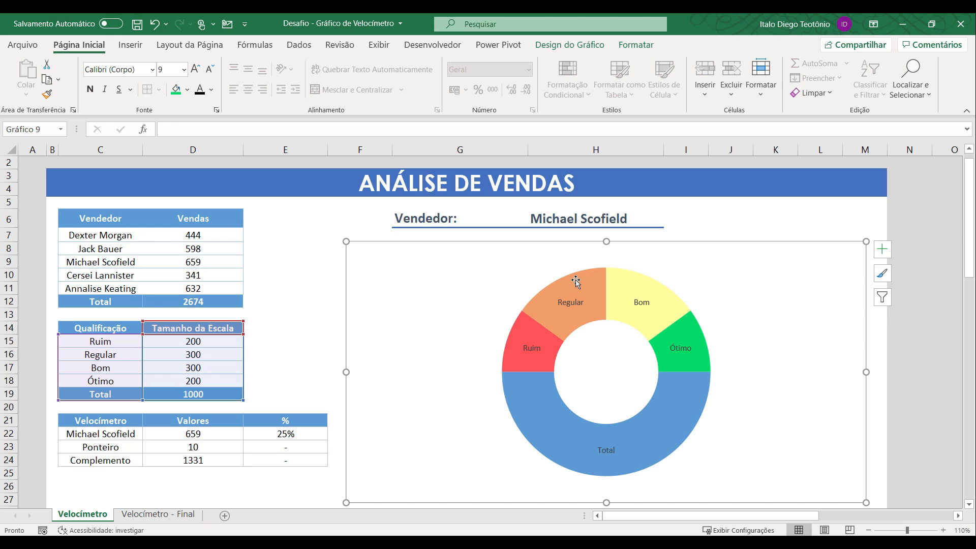
Remove the fill from the doughnut's Total slice so only the upper half-circle shows
mouse_move(576, 283)
left_click(548, 427)
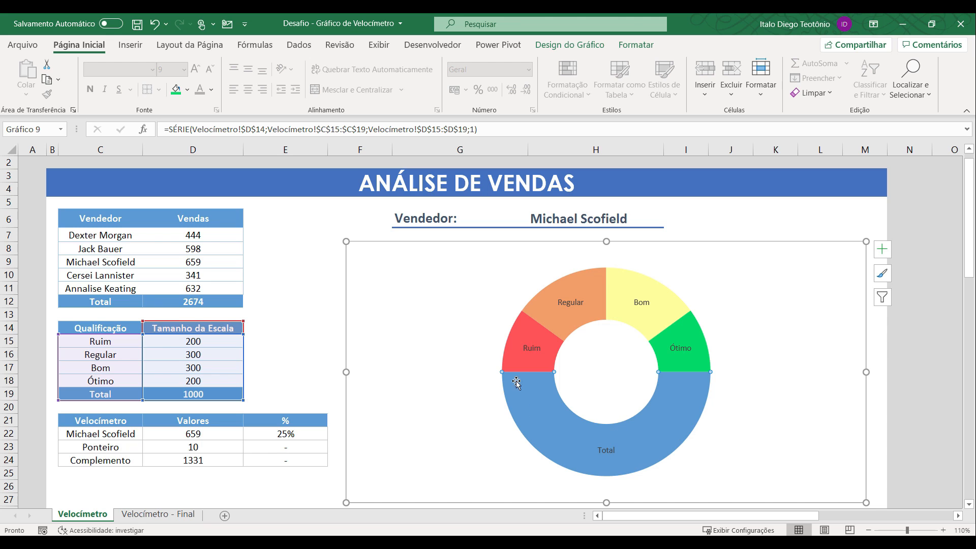
left_click(635, 47)
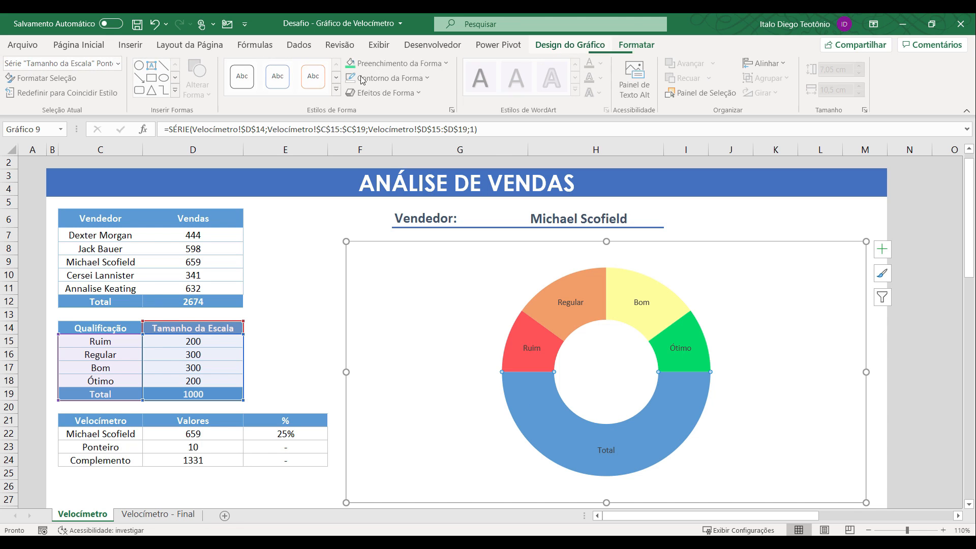
left_click(430, 63)
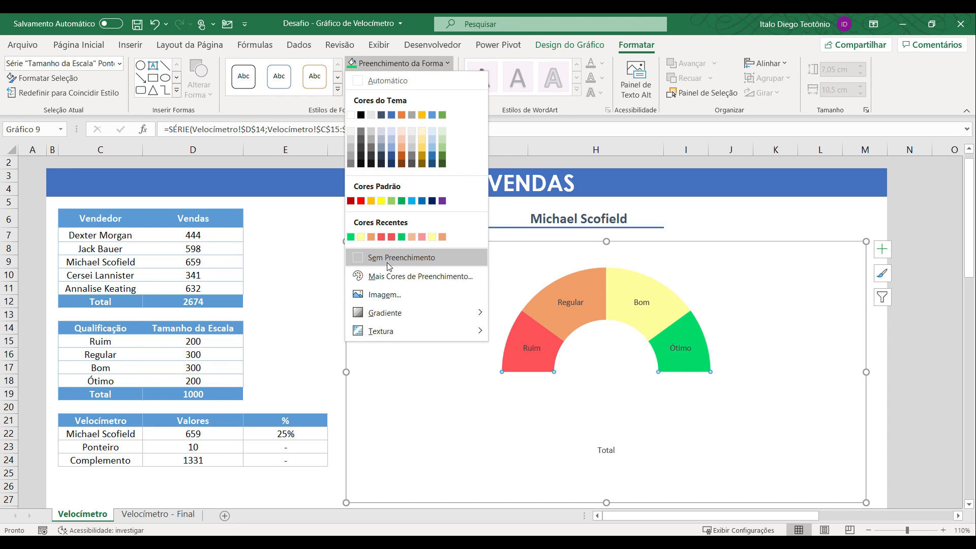
left_click(388, 267)
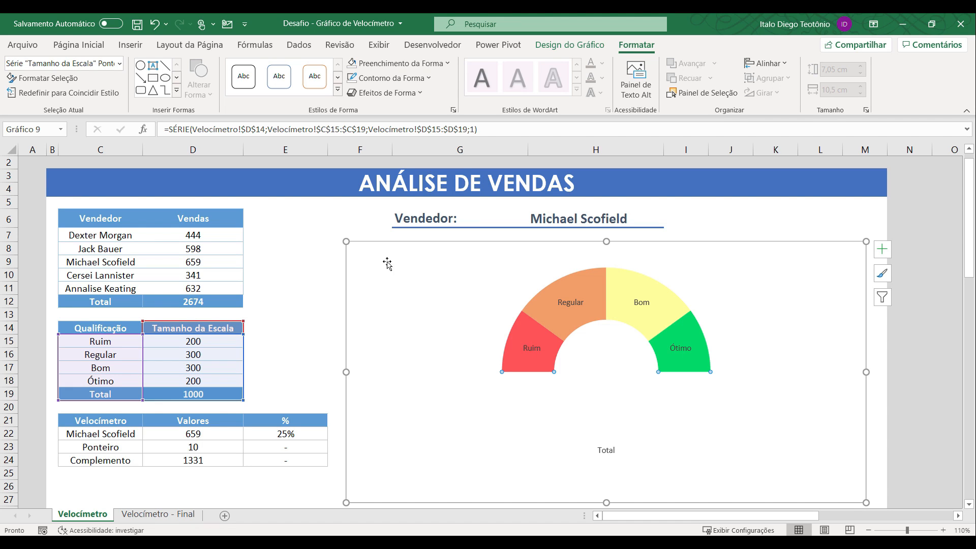
Format all the doughnut's data labels as bold Century Gothic at size 10,5
left_click(531, 351)
left_click(76, 46)
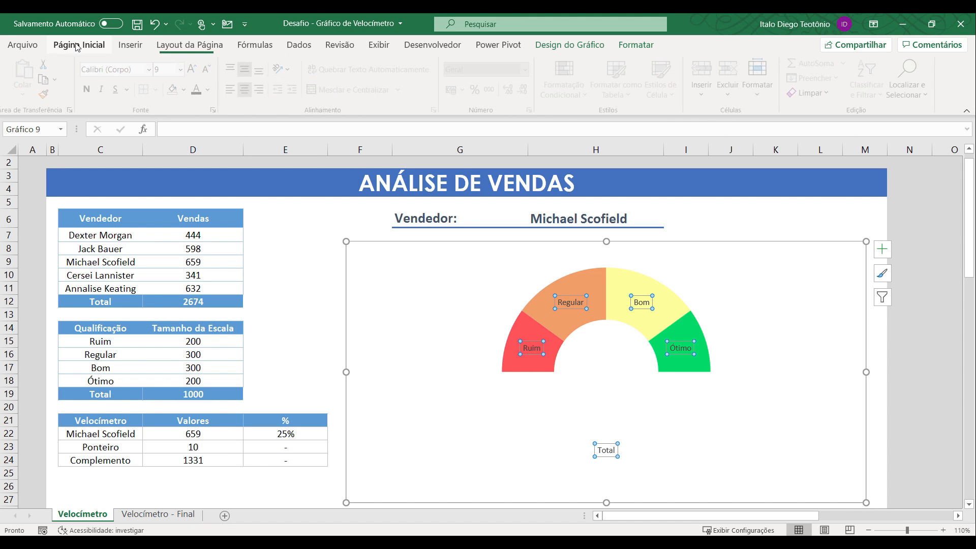
left_click(90, 90)
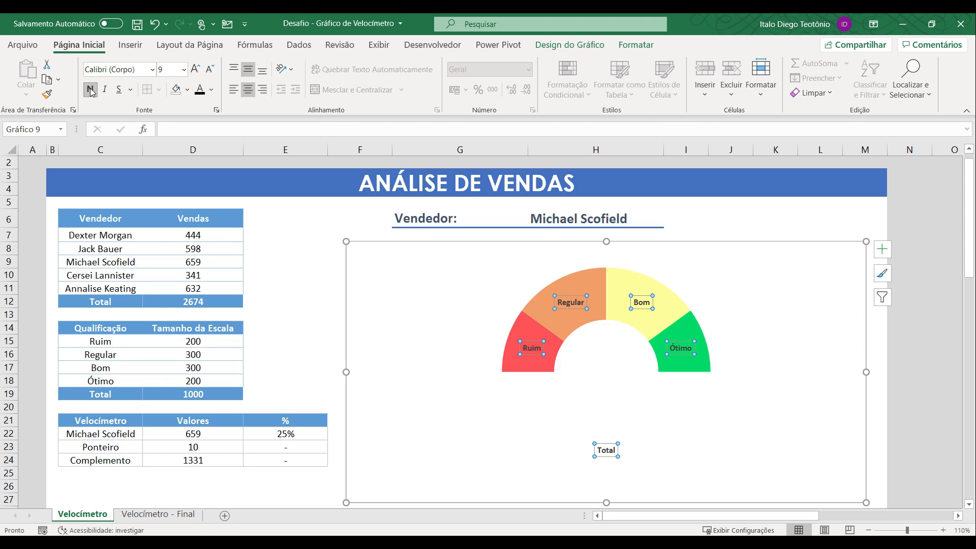
left_click(152, 70)
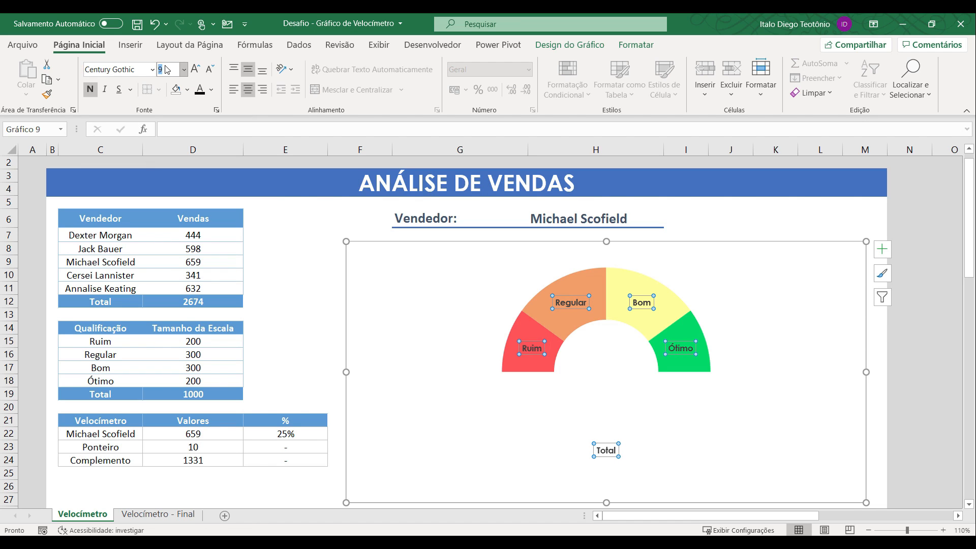
left_click(194, 69)
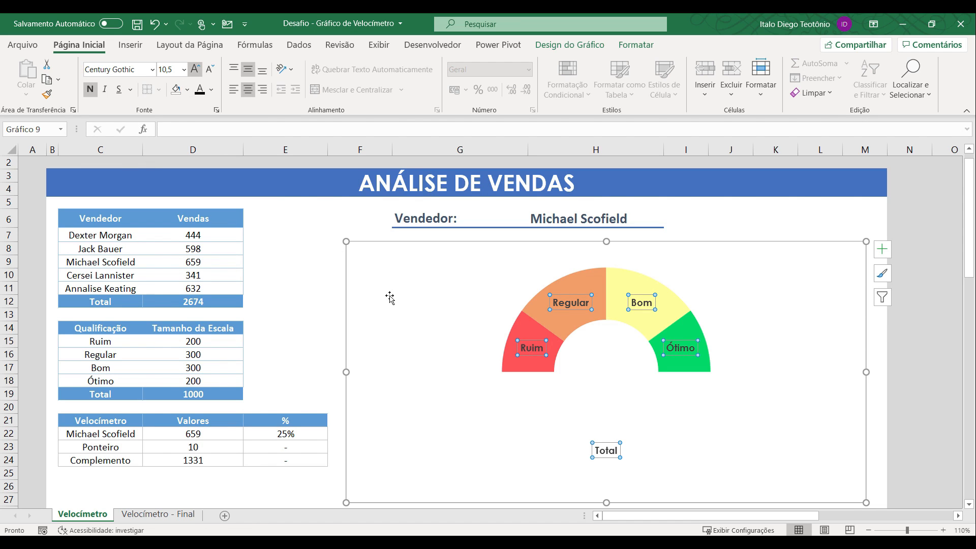
left_click(691, 438)
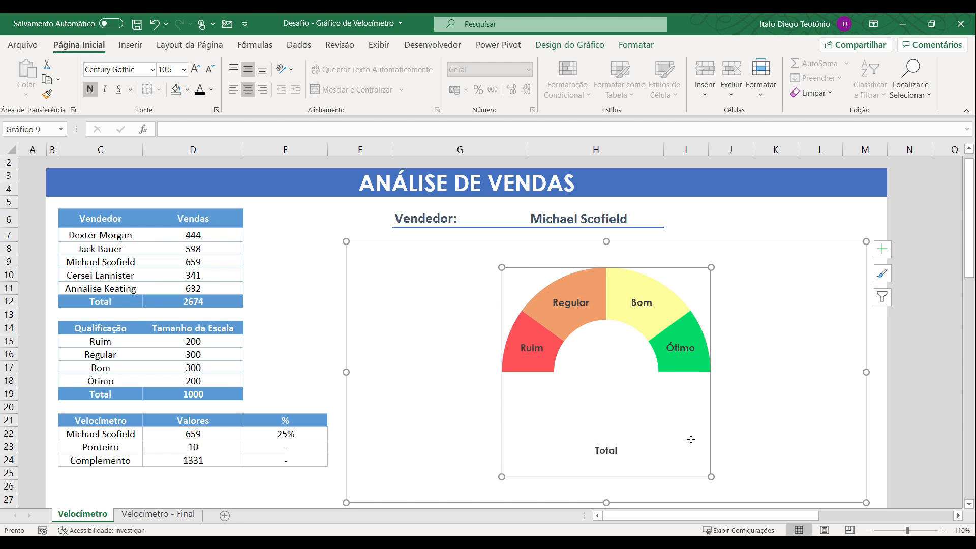
Delete only the Total data label below the half-circle gauge
left_click(607, 452)
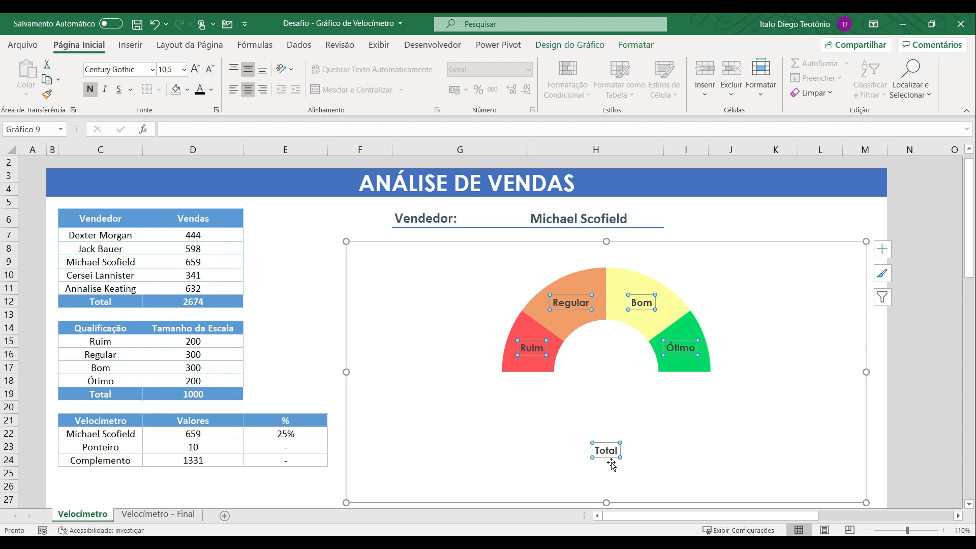
left_click(602, 457)
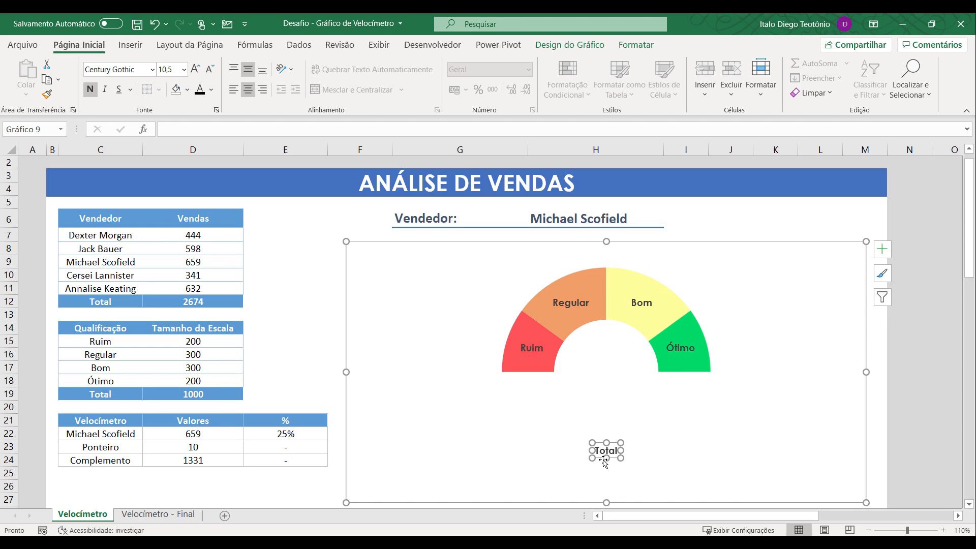
key("Delete")
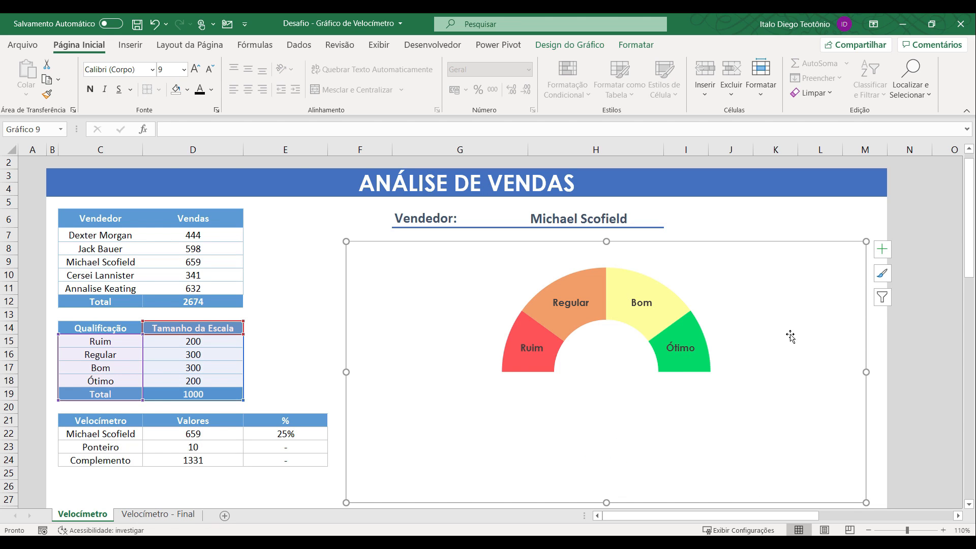
Review the finished gauge on the Velocímetro - Final sheet and return to the Velocímetro sheet
left_click(775, 219)
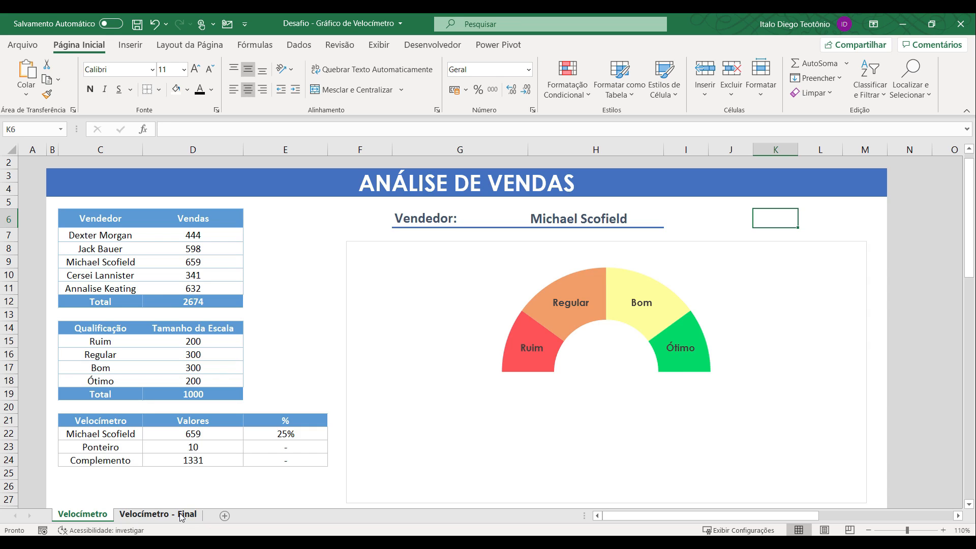
left_click(158, 514)
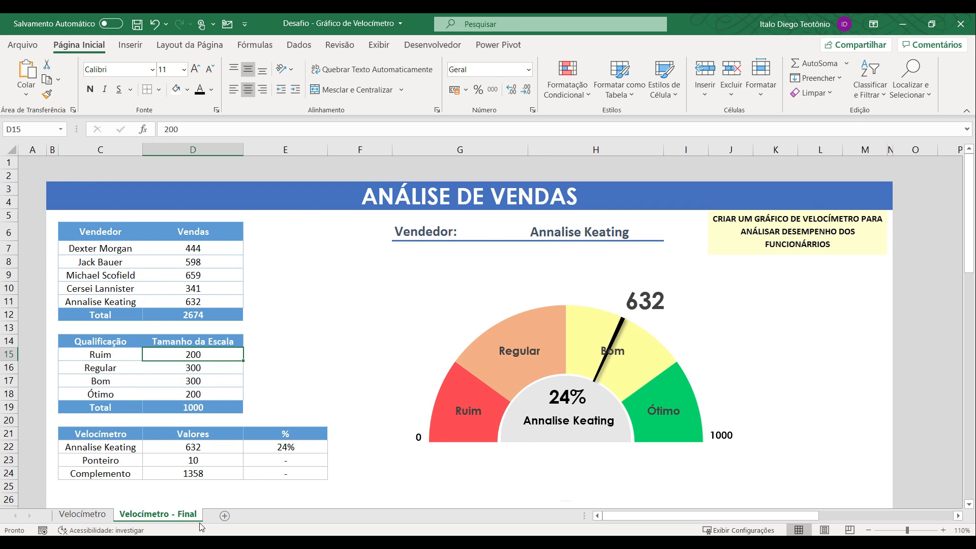
left_click(86, 514)
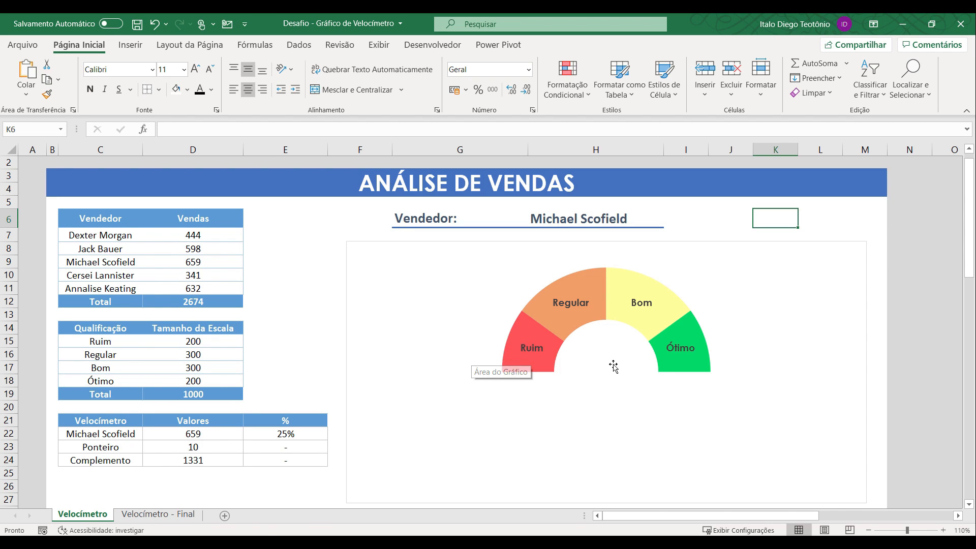
Add a second data series named Ponteiro to the gauge chart, using the values in Velocímetro!$D$22:$D$24
right_click(635, 353)
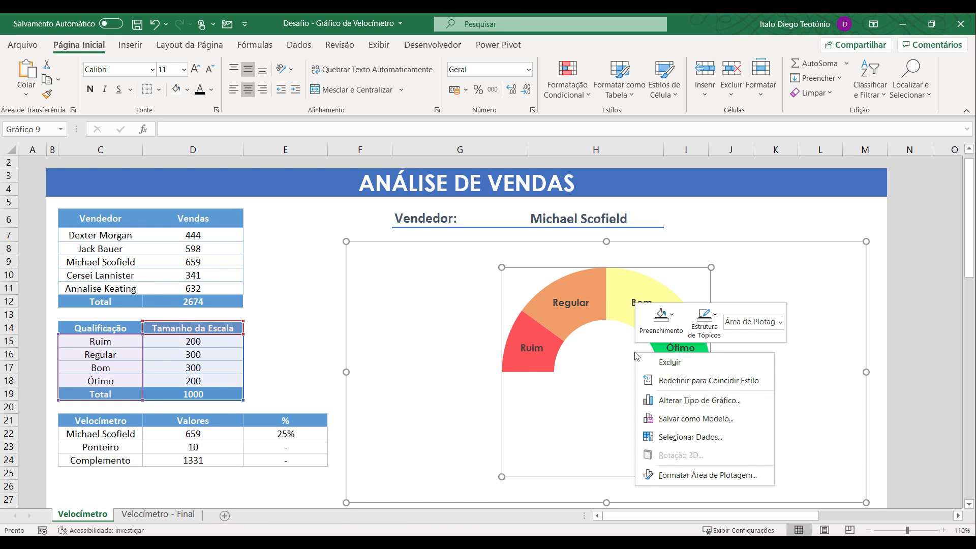
left_click(678, 438)
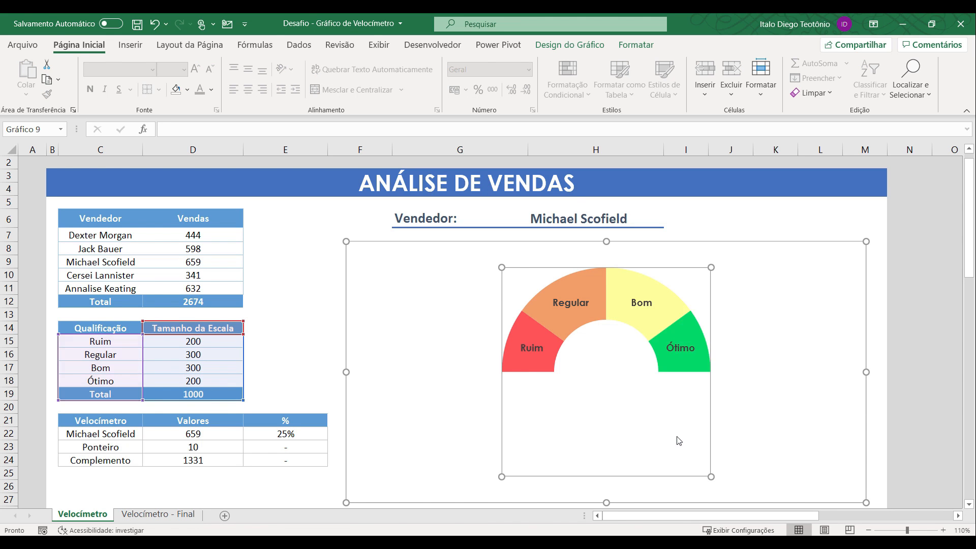
left_click(639, 316)
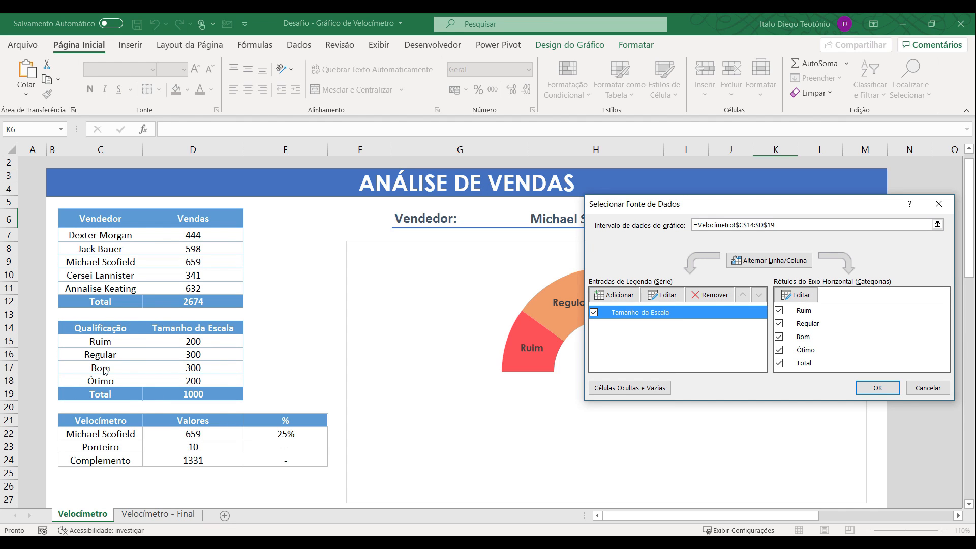
left_click(635, 299)
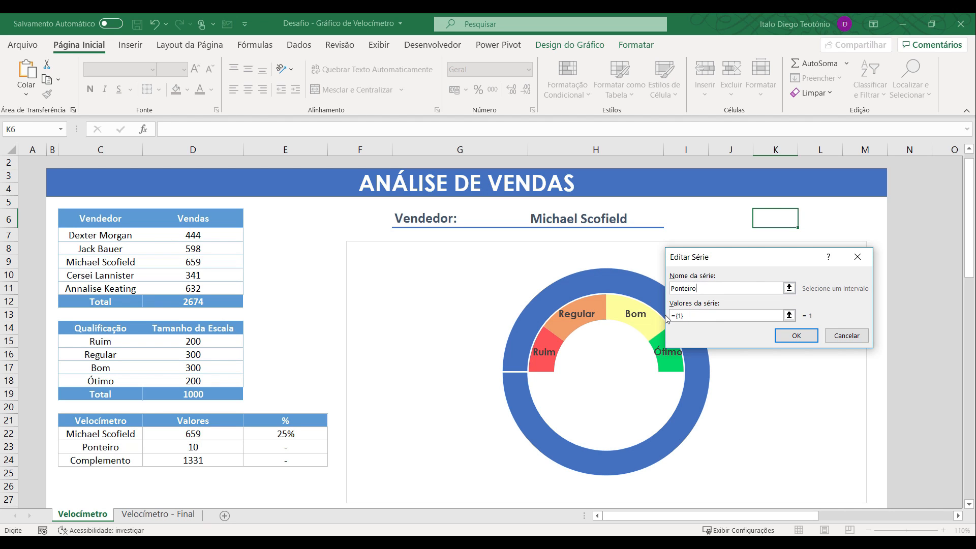
left_click_drag(693, 316, 636, 315)
key("BackSpace")
left_click_drag(191, 433, 192, 460)
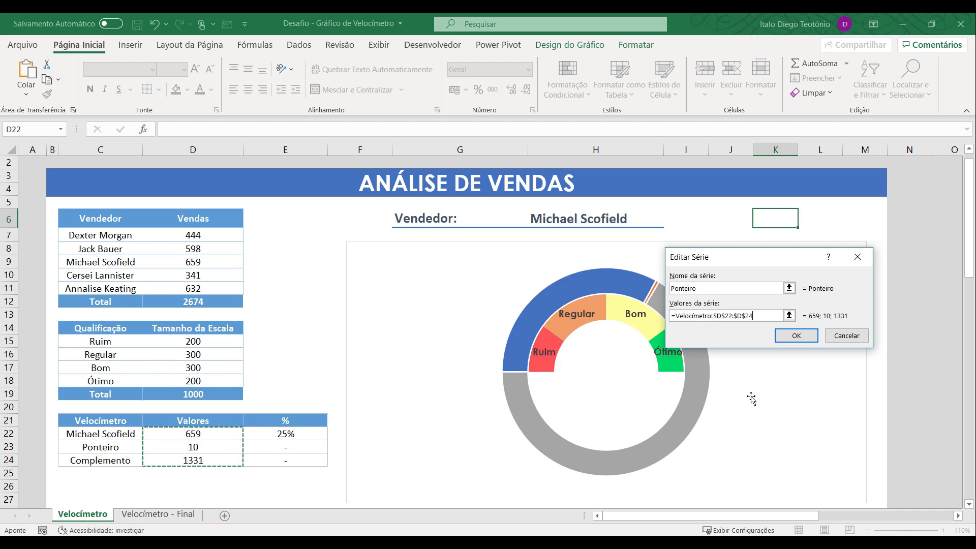
left_click(796, 336)
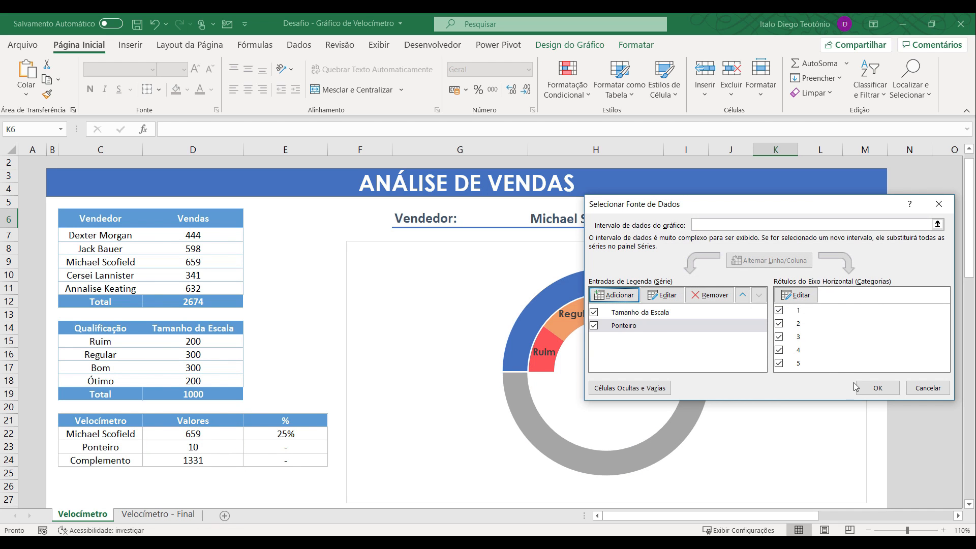
left_click(869, 388)
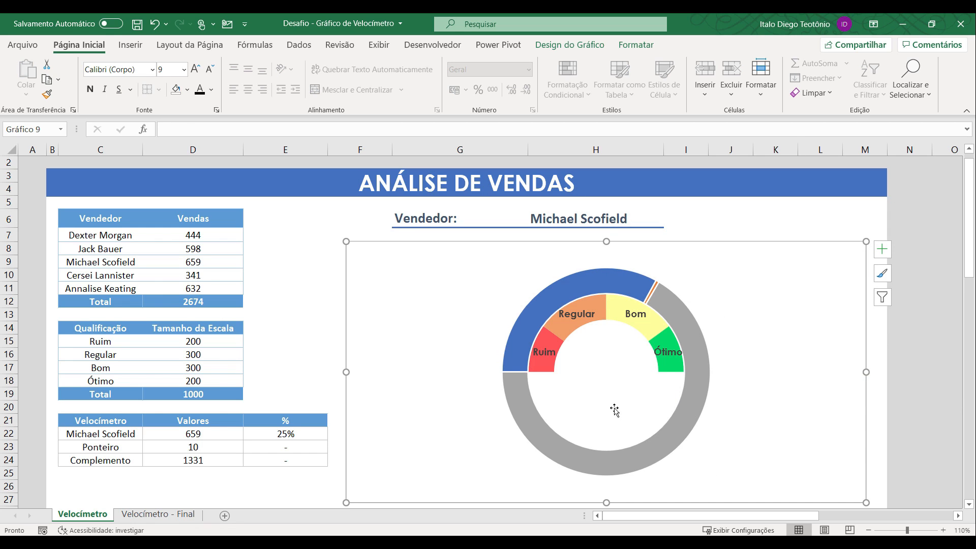
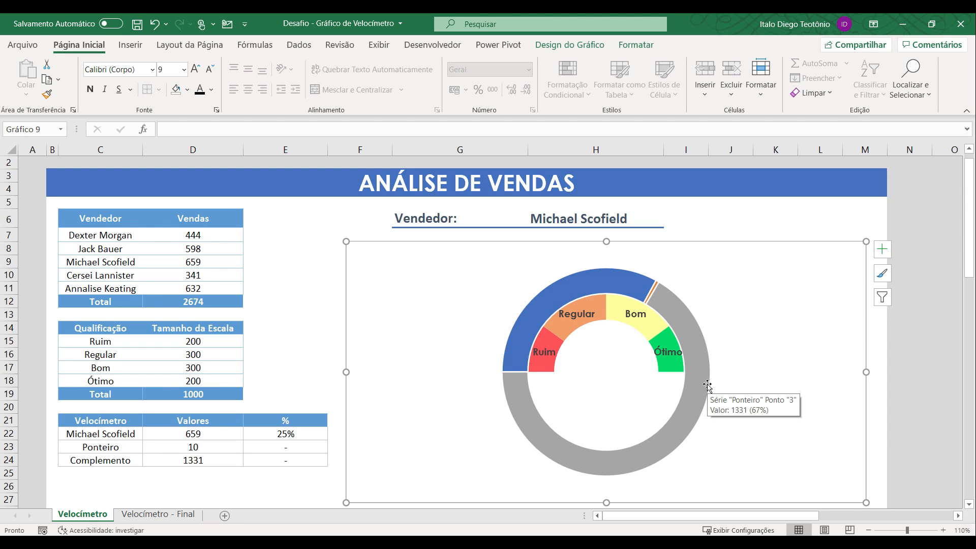
Remove the outline from the whole Ponteiro series in the outer ring
left_click(530, 433)
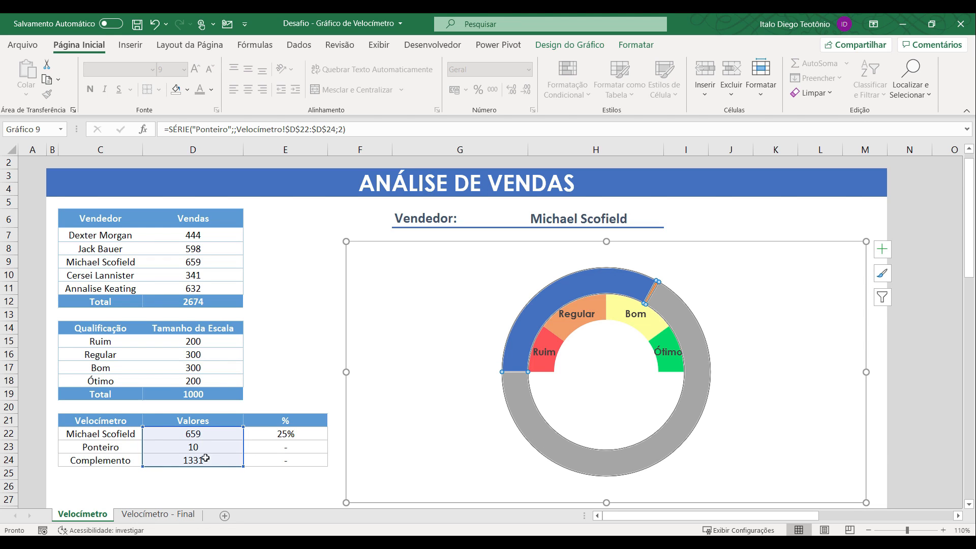
left_click(651, 290)
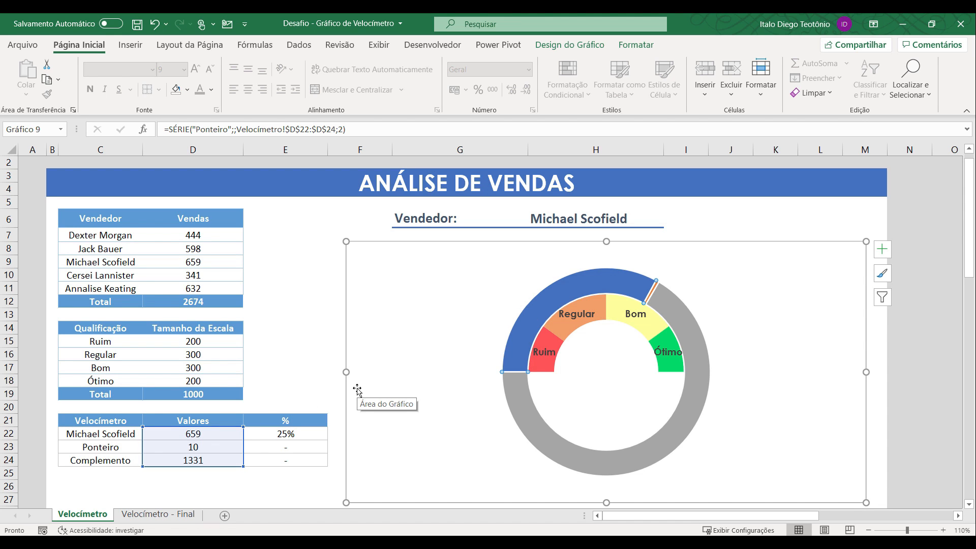
left_click(746, 214)
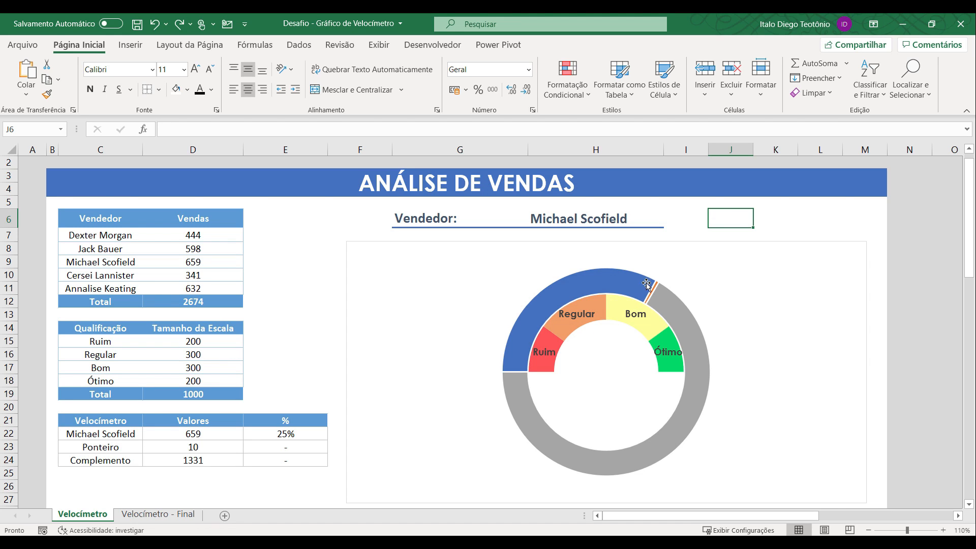
left_click(537, 306)
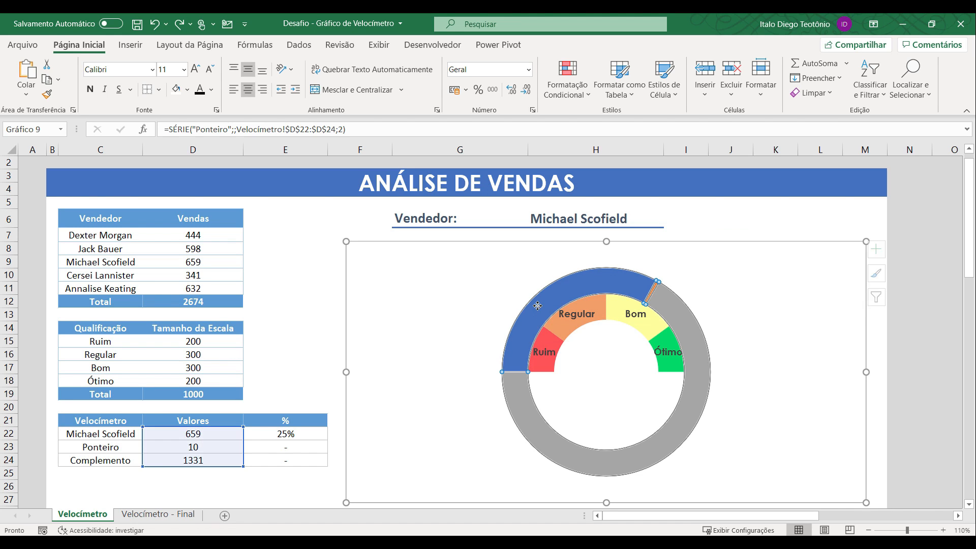
left_click(636, 45)
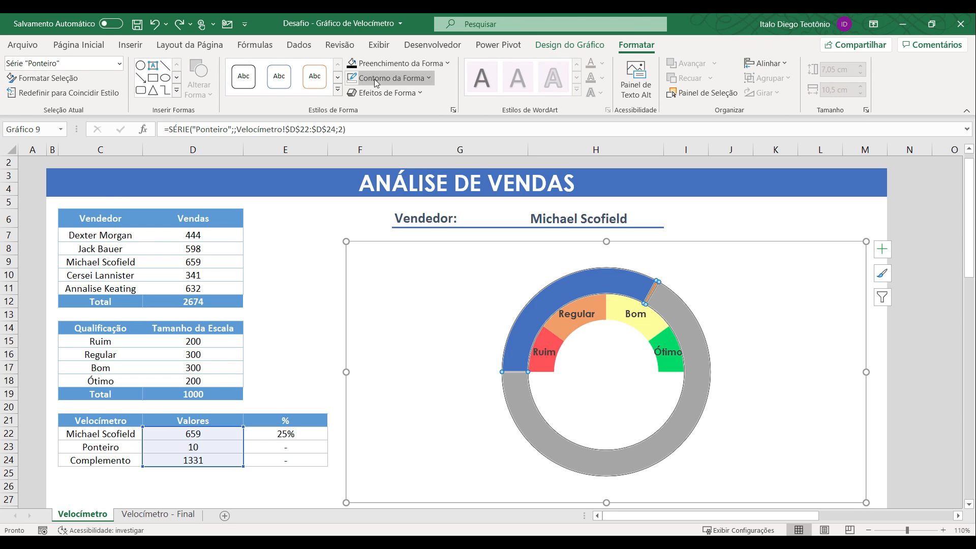
left_click(415, 81)
left_click(400, 273)
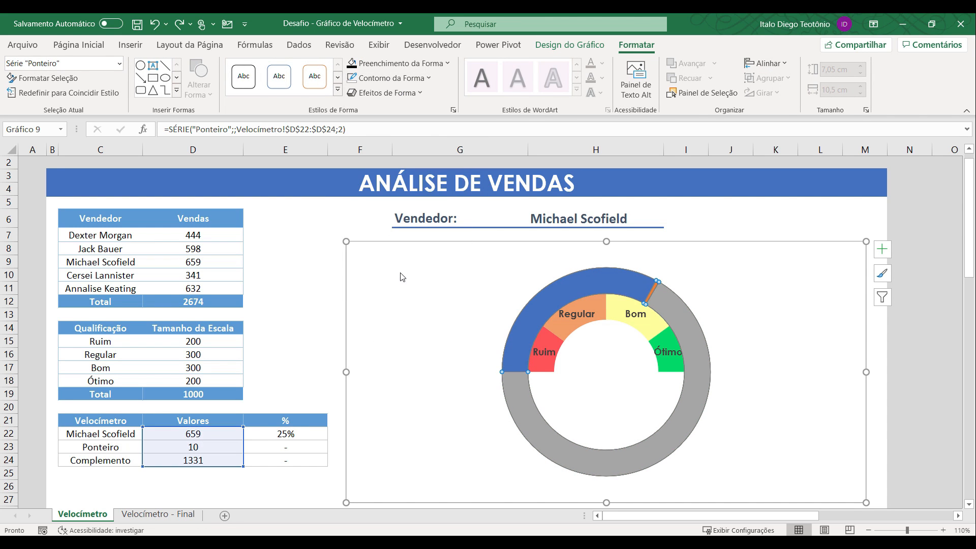
left_click(729, 223)
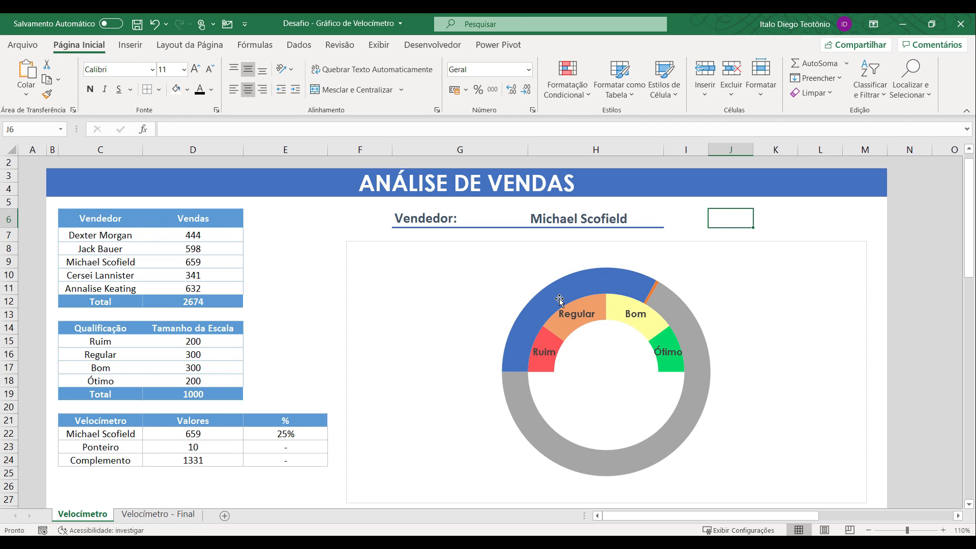
Remove the fill from the outer ring's seller-value and Complemento slices, leaving only the thin pointer slice filled
left_click(521, 328)
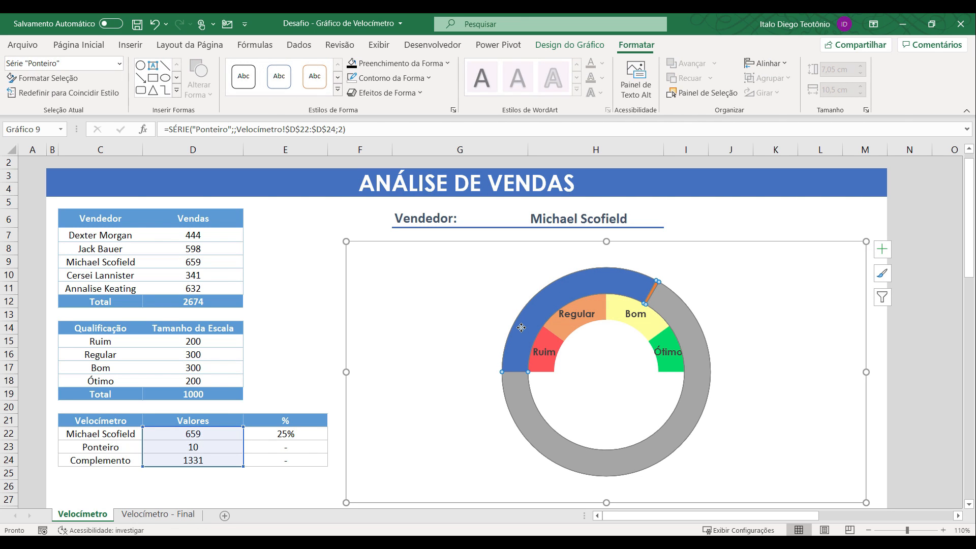
left_click(528, 408)
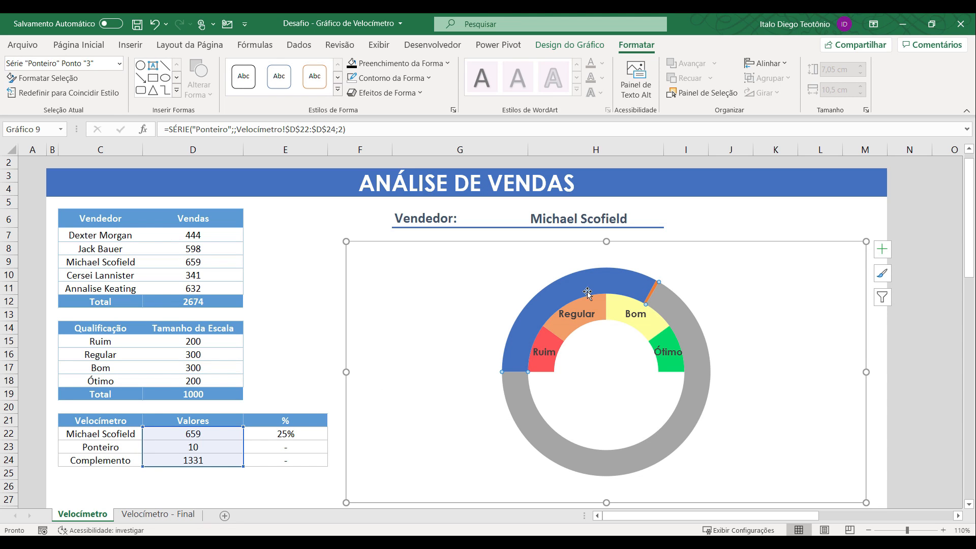
left_click(532, 314)
left_click(423, 66)
left_click(409, 257)
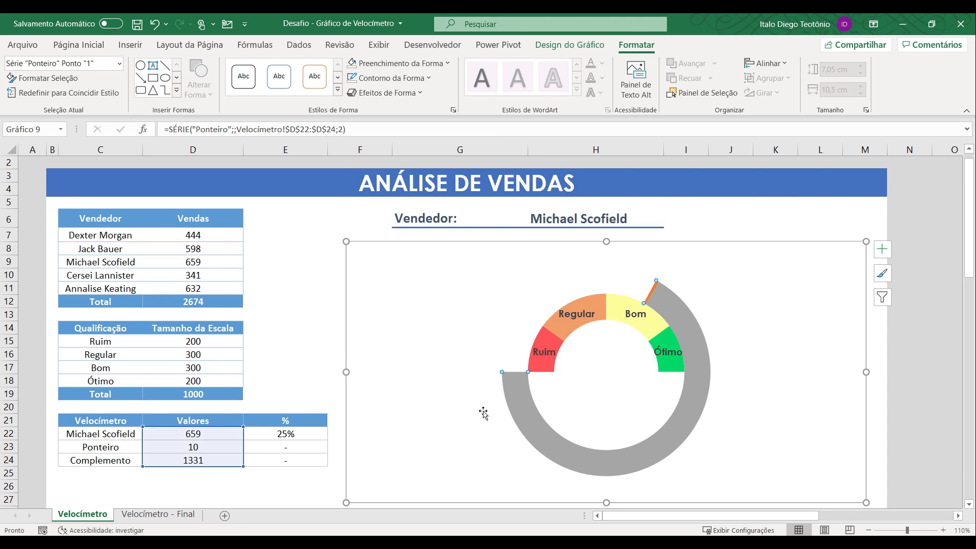
double_click(519, 403)
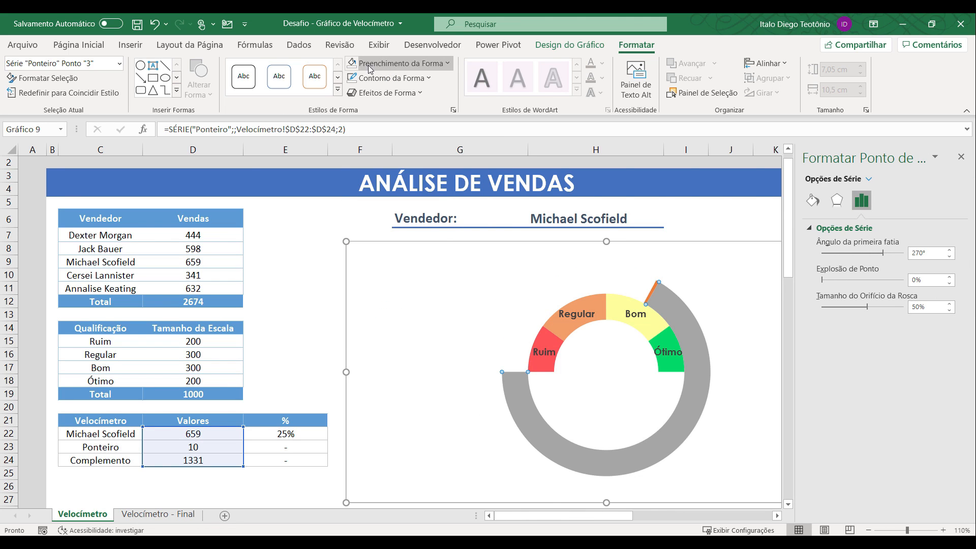
left_click(370, 69)
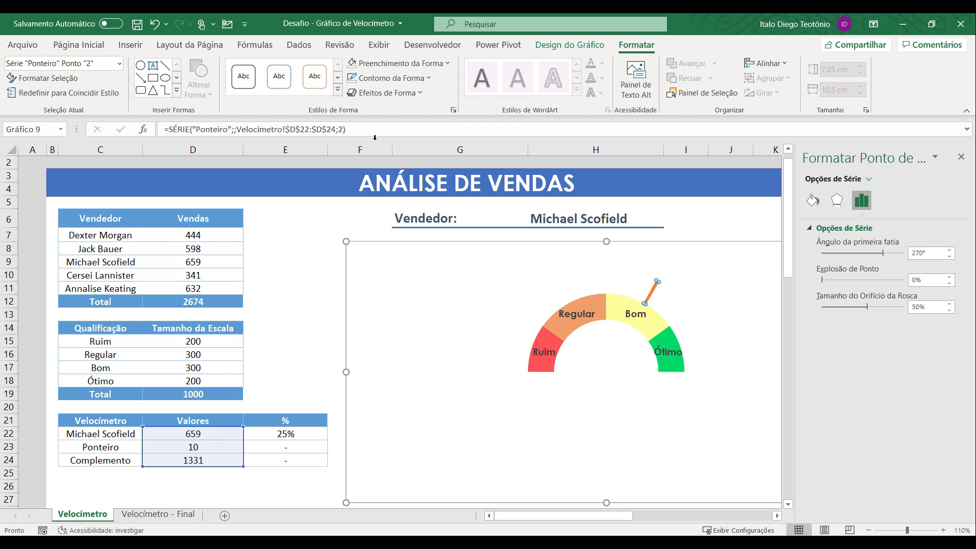
Fill the thin pointer slice of the Ponteiro series with black and close the formatting options
left_click(436, 64)
left_click(361, 116)
left_click(960, 157)
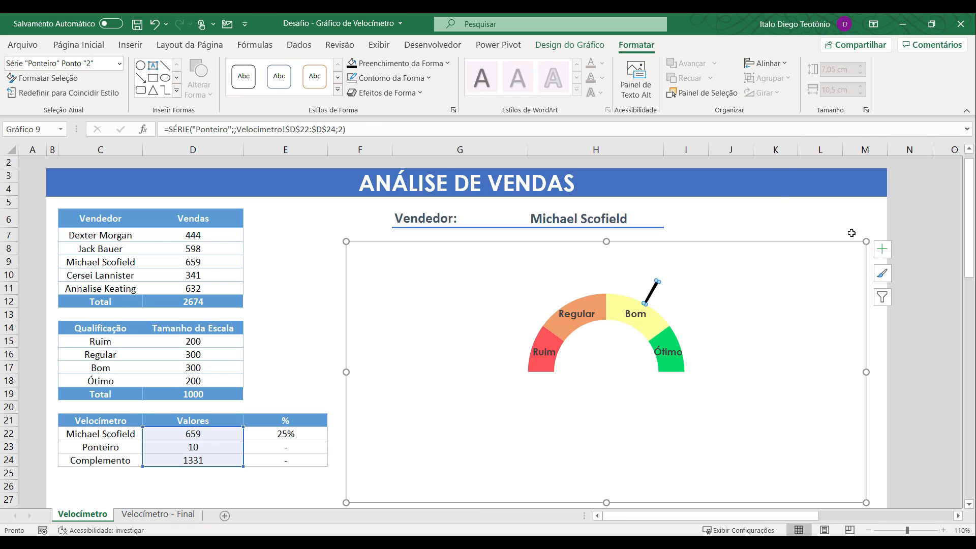
left_click(762, 284)
Change the Ponteiro series' chart type to Pizza, keeping Tamanho da Escala as Rosca
mouse_move(654, 319)
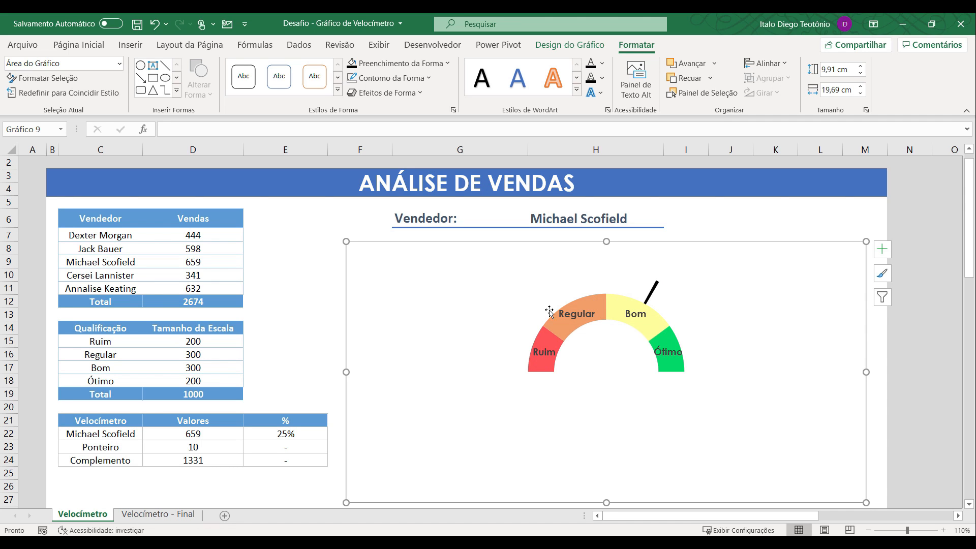
right_click(649, 295)
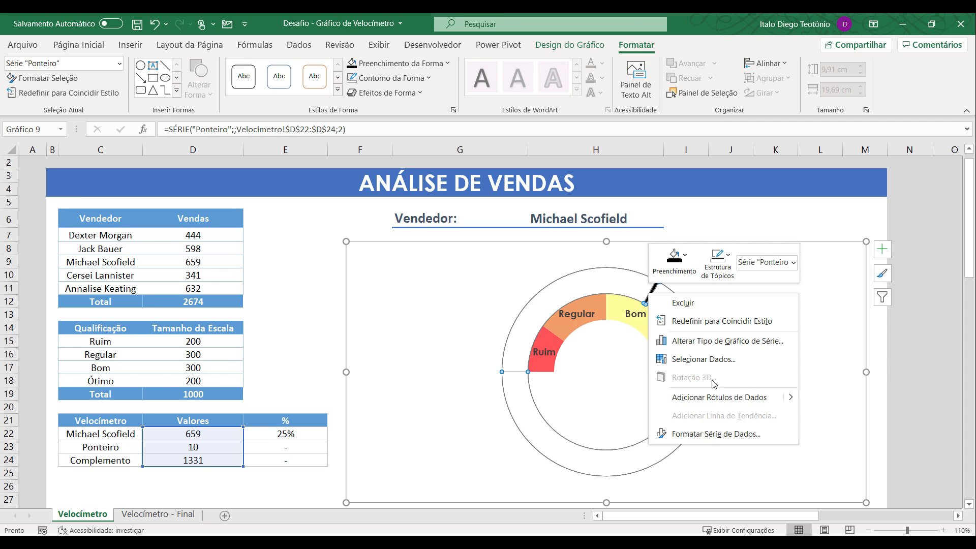
left_click(720, 343)
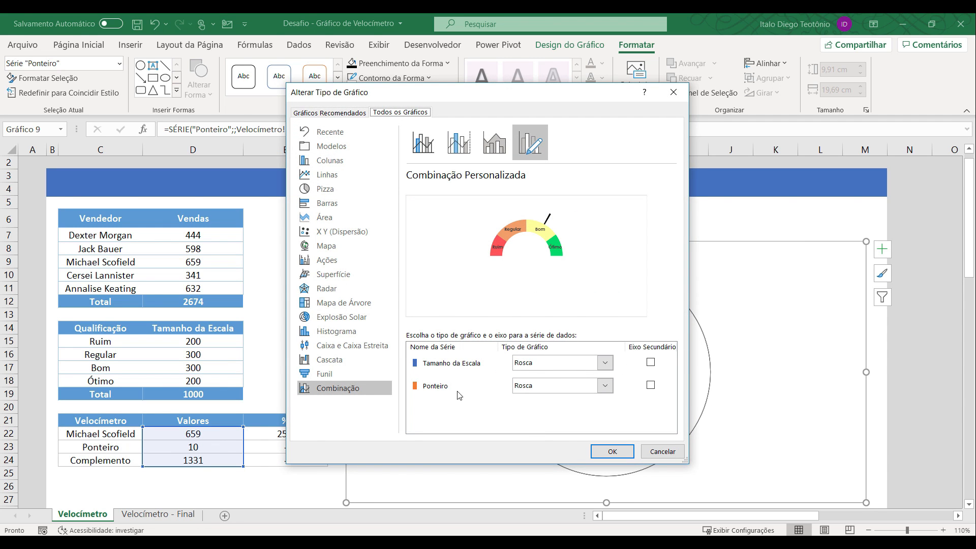
left_click(566, 390)
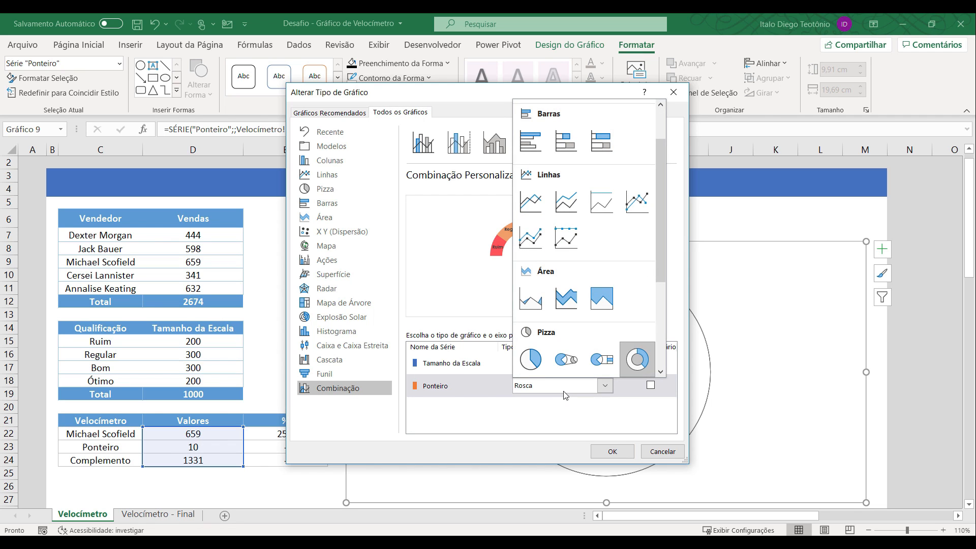
left_click(529, 362)
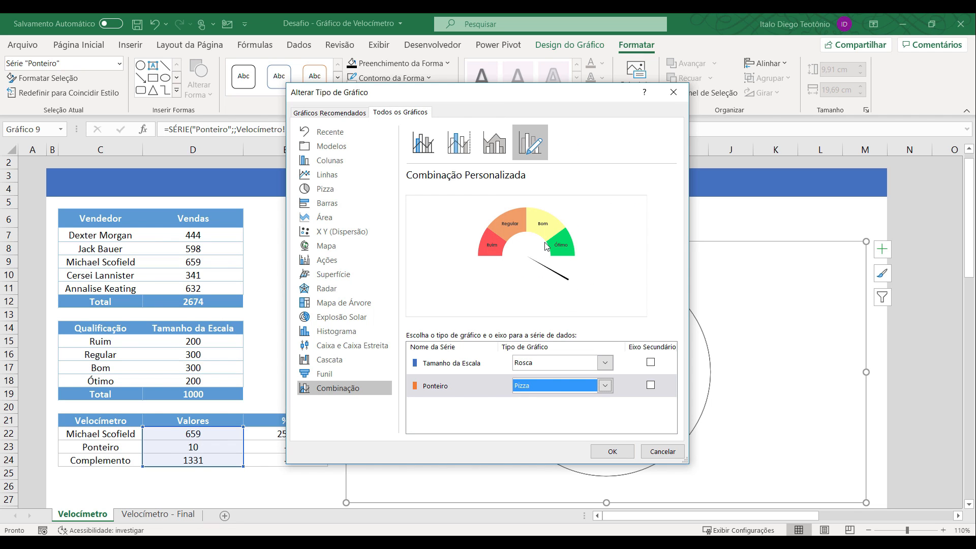
left_click(615, 452)
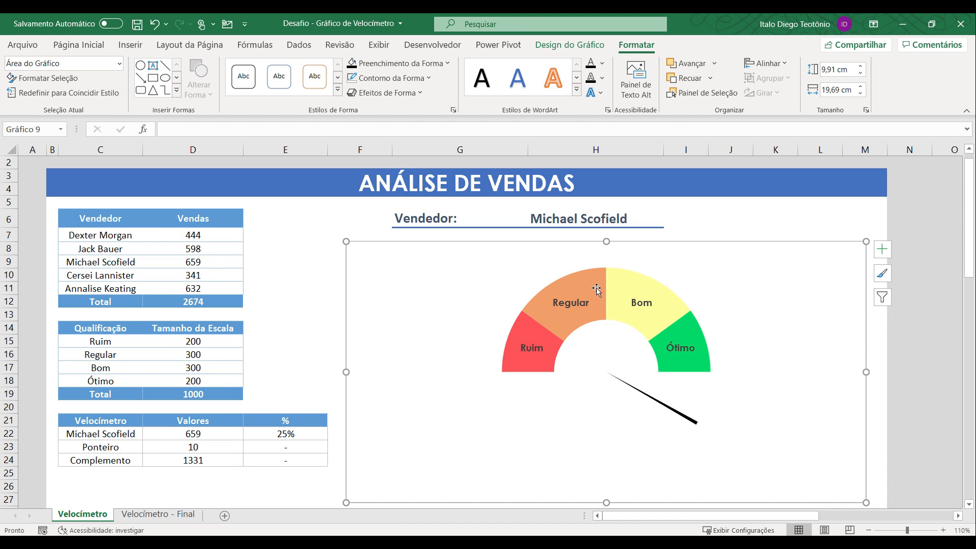
Set the Ponteiro pie series' first slice angle to 270° and close the series formatting options
left_click(634, 389)
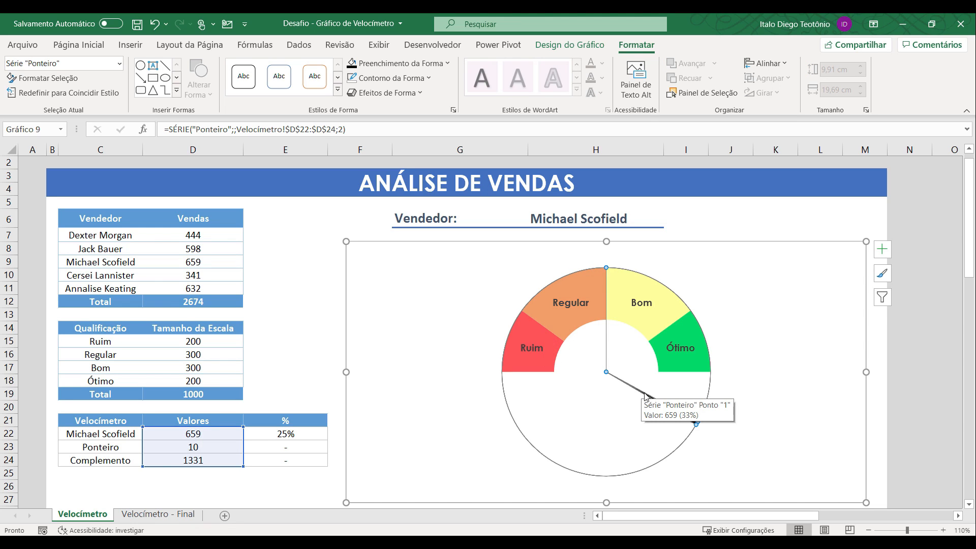
right_click(672, 413)
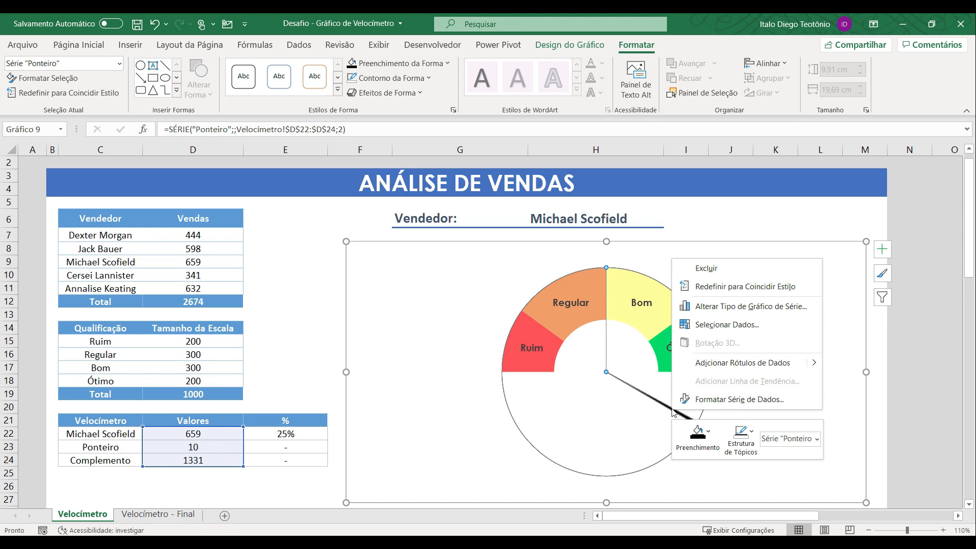
left_click(698, 399)
left_click(924, 304)
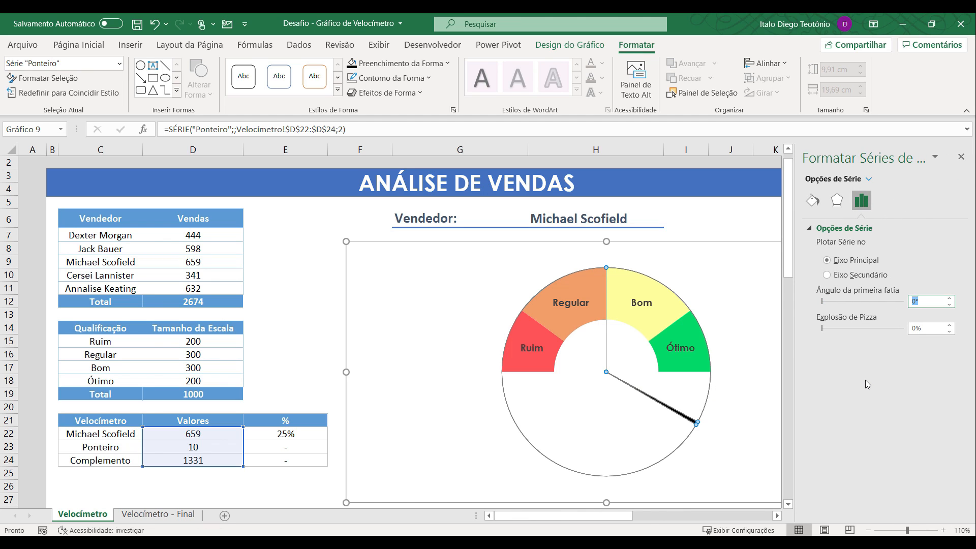
type("270")
key("Tab")
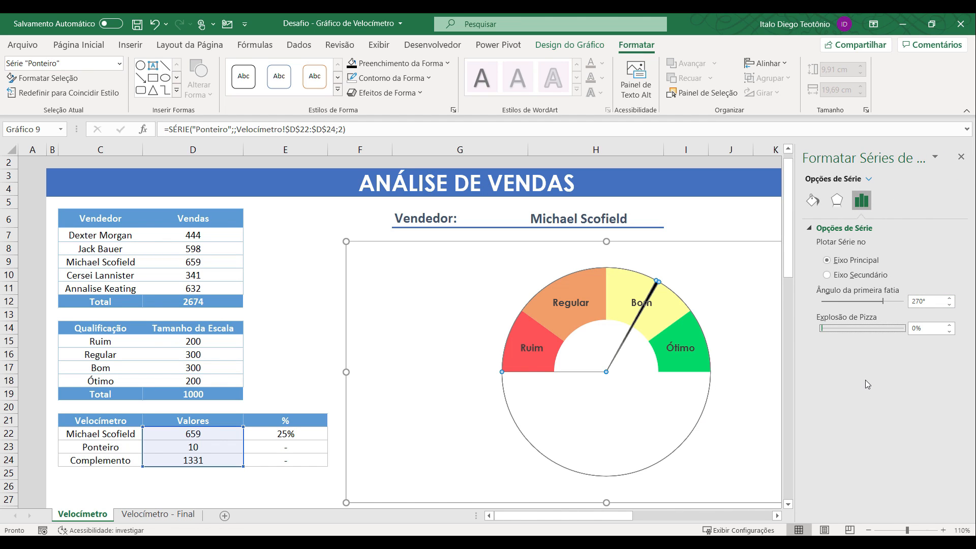
left_click(962, 155)
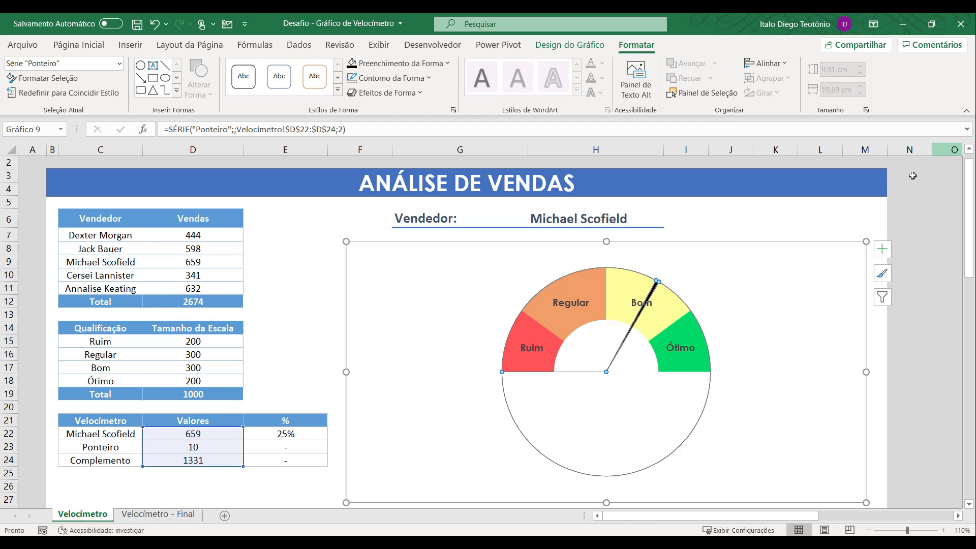
Test the pointer by choosing the first, second, fourth and fifth sellers in turn in the Vendedor cell
left_click(780, 287)
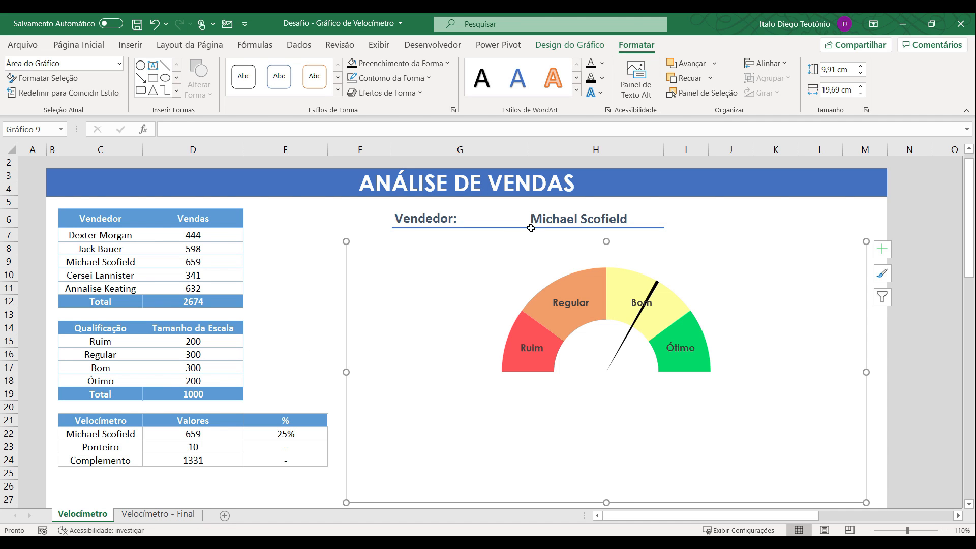
left_click(564, 216)
left_click(669, 221)
left_click(646, 231)
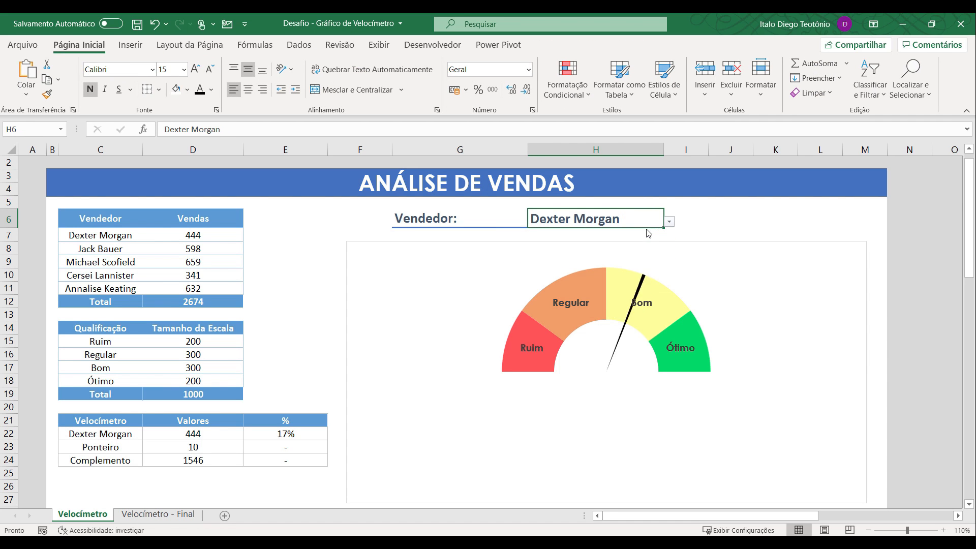
left_click(670, 222)
left_click(640, 245)
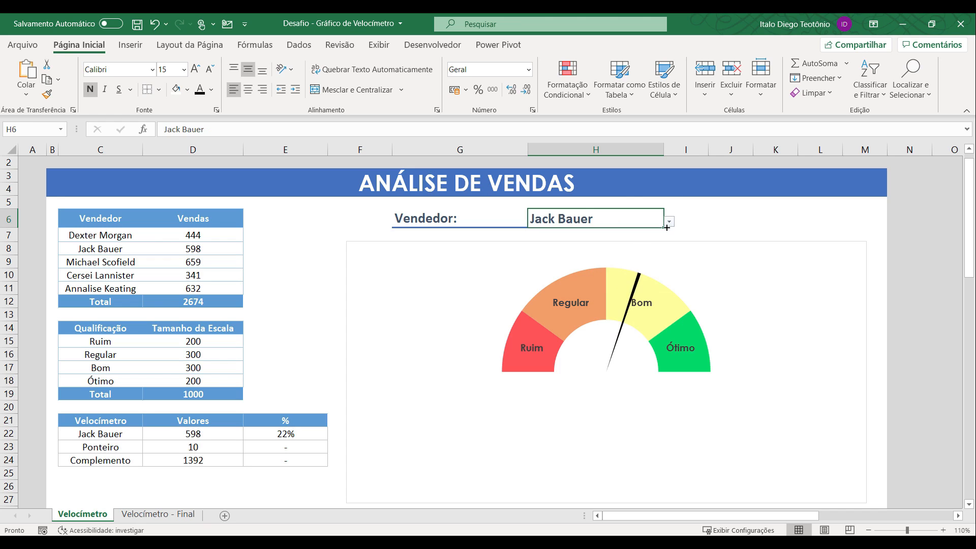
left_click(669, 222)
left_click(644, 261)
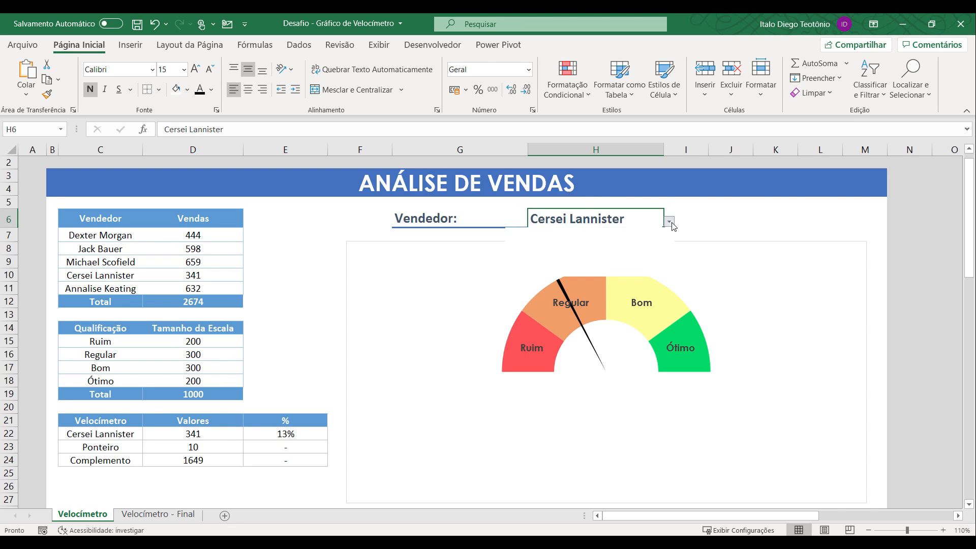
left_click(669, 221)
left_click(641, 270)
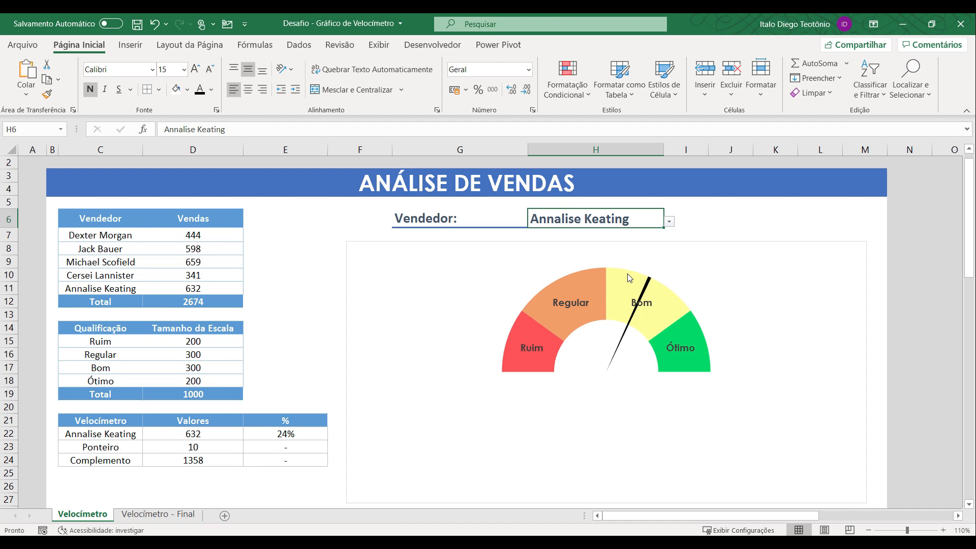
Apply the first Externa shadow preset to the black pointer slice of the gauge
left_click(641, 290)
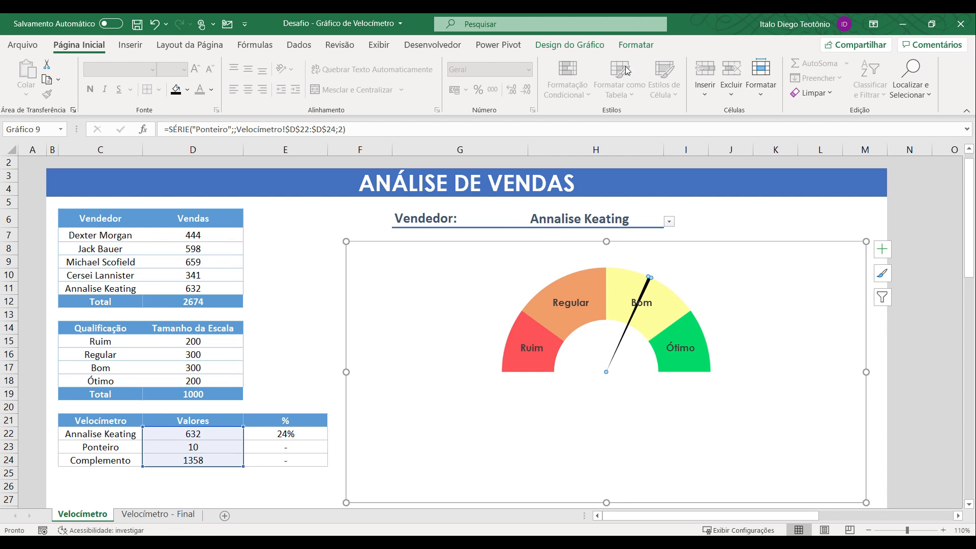
left_click(636, 45)
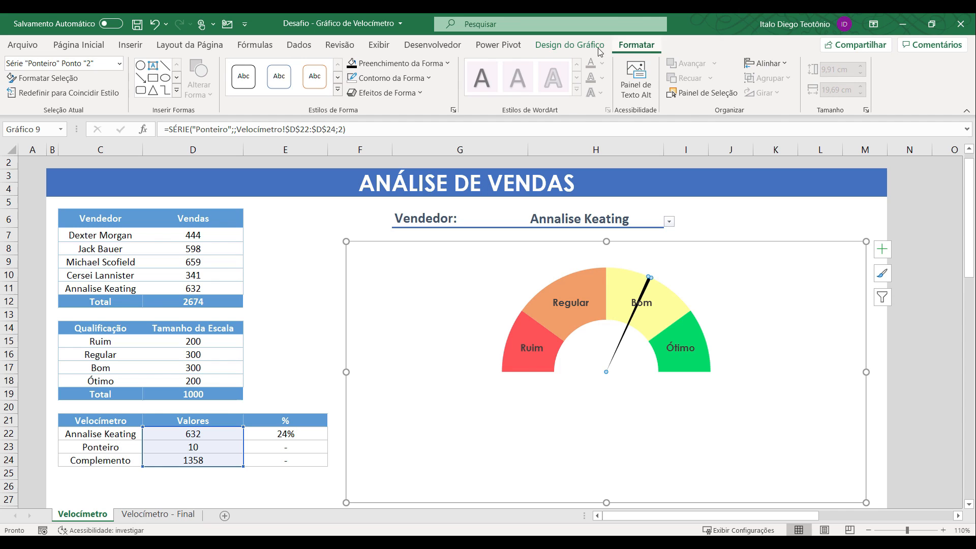
left_click(421, 92)
mouse_move(402, 149)
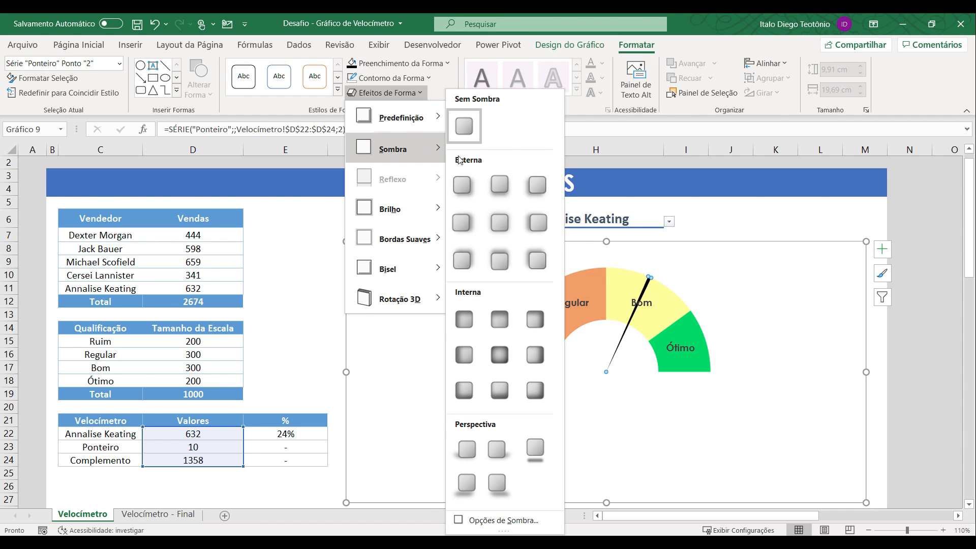
left_click(465, 186)
left_click(734, 233)
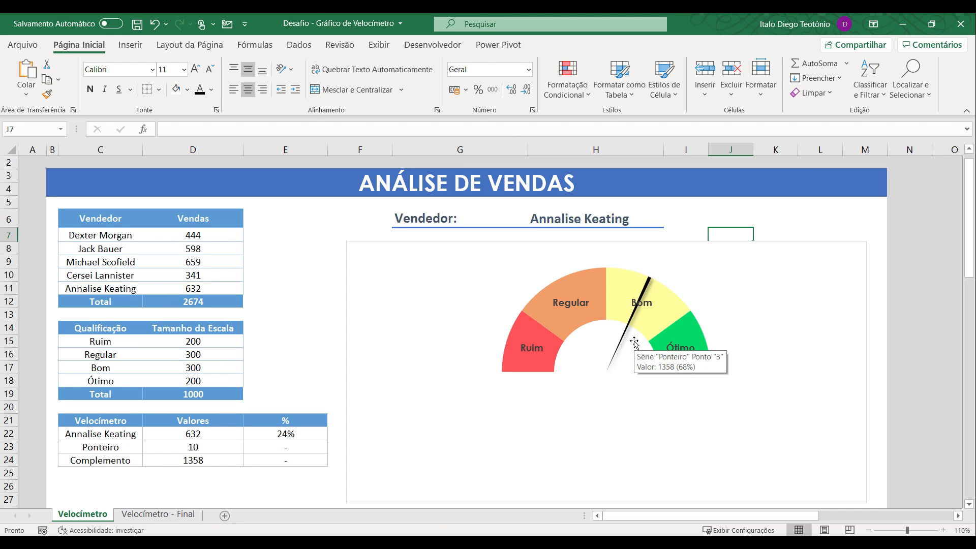
Add a data label to the black pointer slice only
left_click(645, 292)
left_click(645, 291)
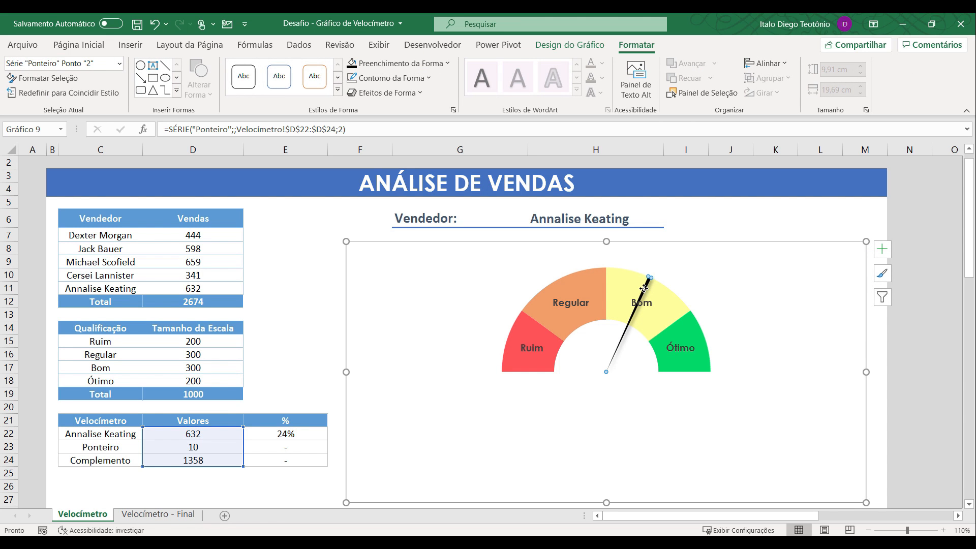
right_click(644, 292)
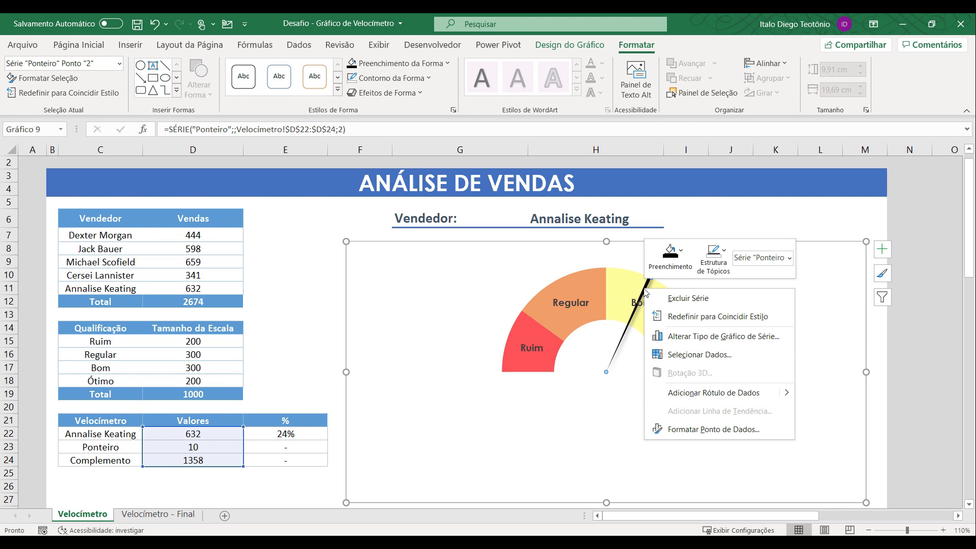
left_click(697, 391)
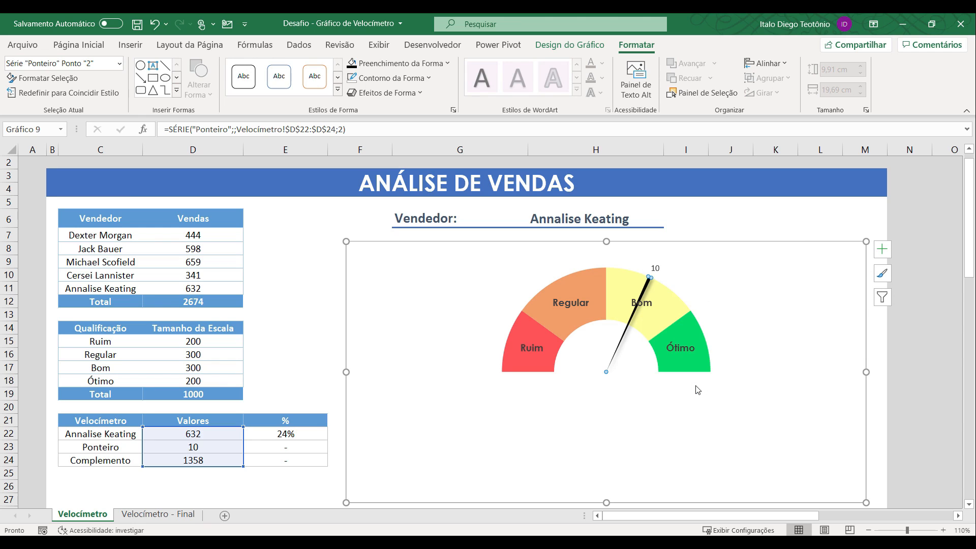
Link the pointer's data label to the seller's sales value with the formula =Velocímetro!$D$22
left_click(657, 270)
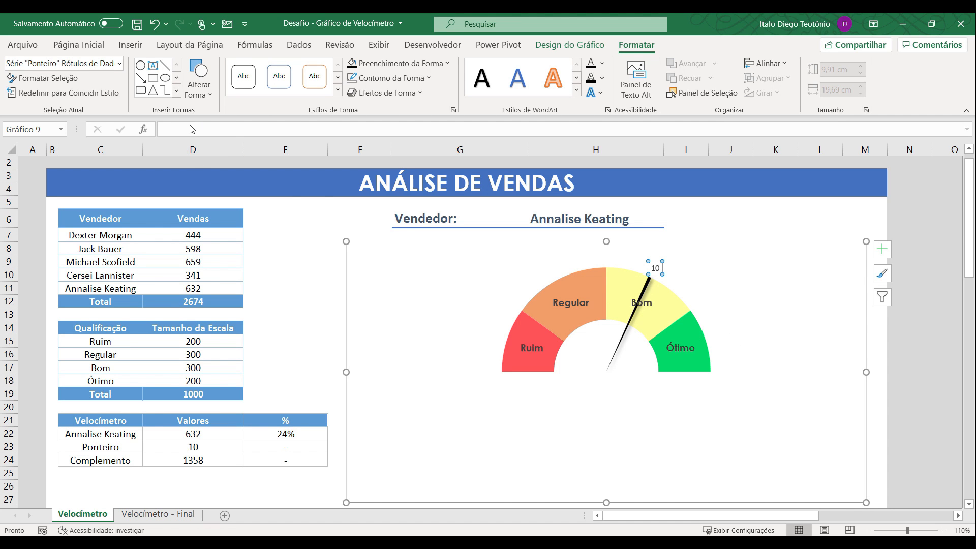
left_click(224, 127)
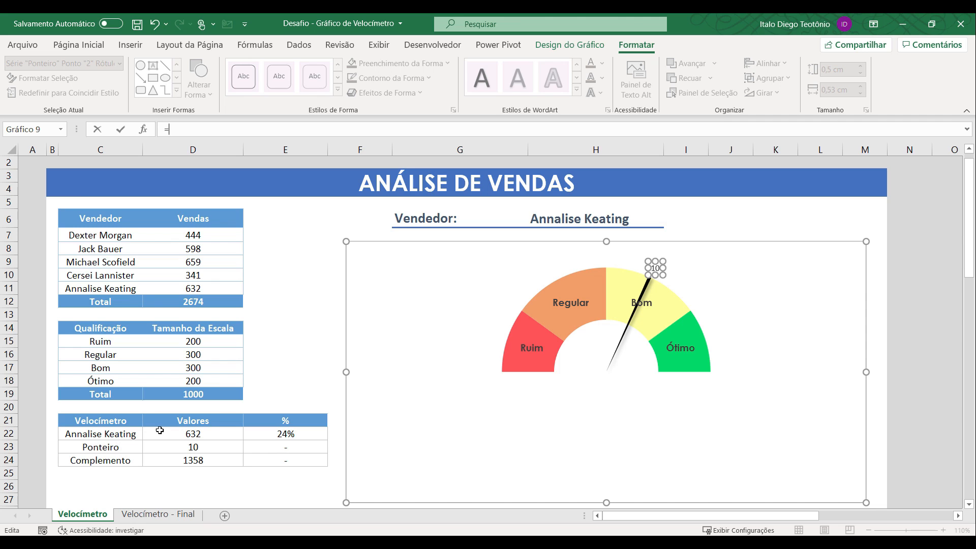
left_click(204, 433)
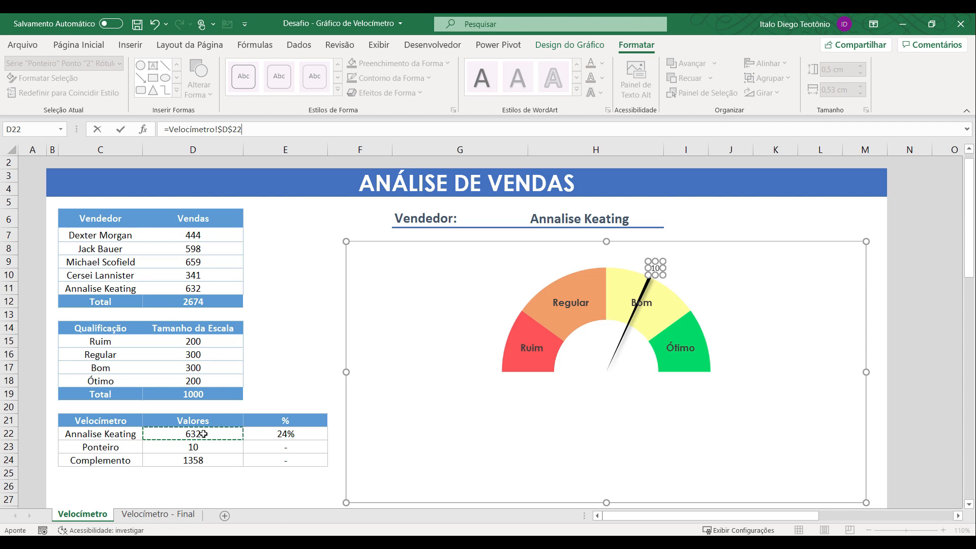
key("Return")
left_click(712, 222)
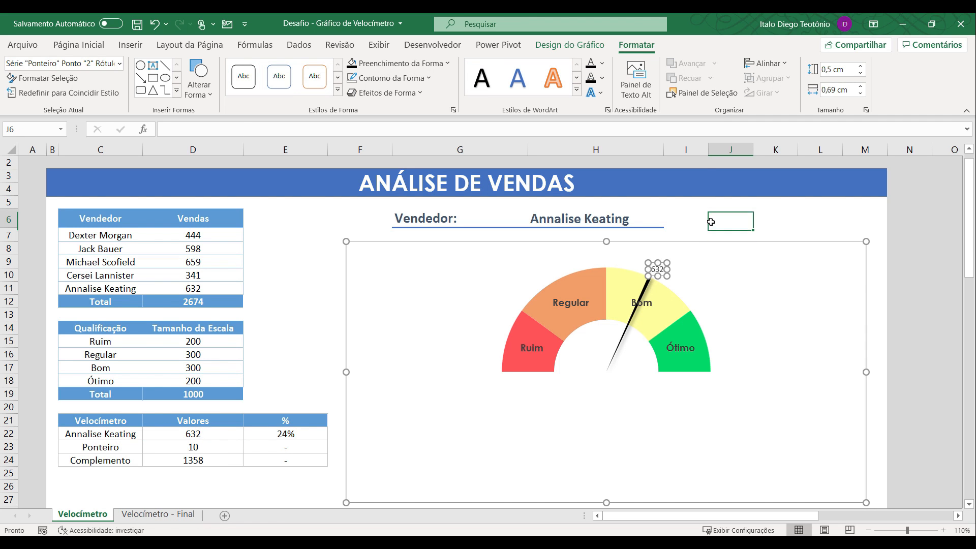
Format the pointer's data label as 16-point bold Century Gothic
left_click(664, 270)
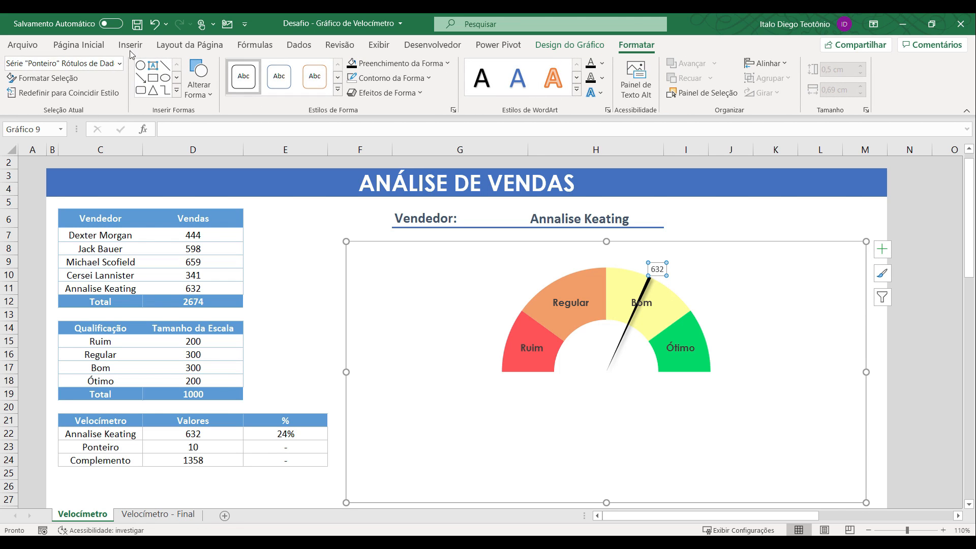
left_click(79, 44)
left_click(183, 69)
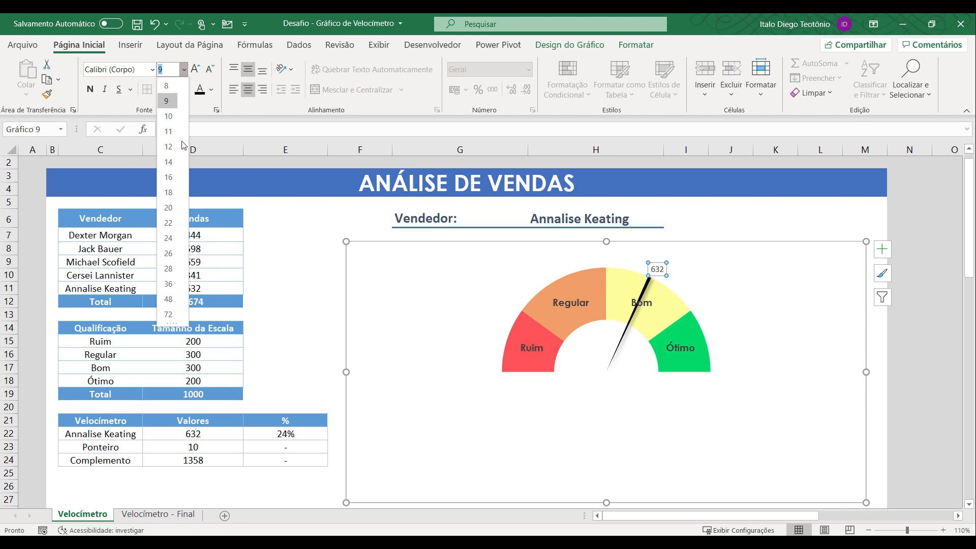
left_click(171, 178)
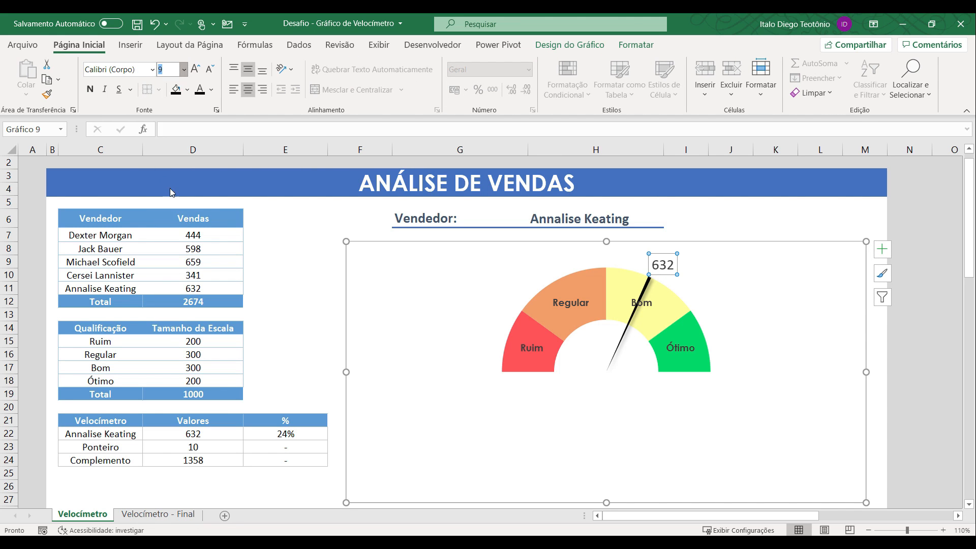
left_click(152, 69)
left_click(127, 160)
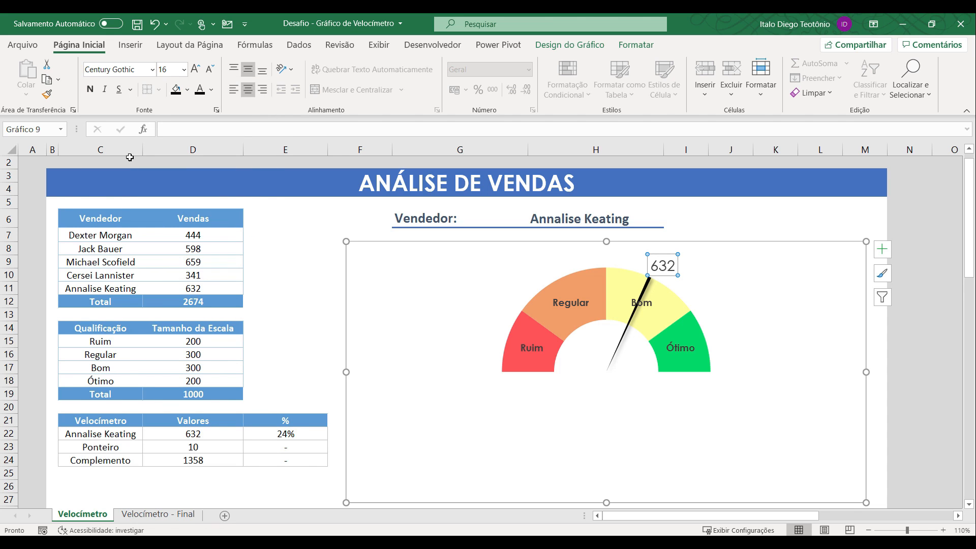
left_click(90, 89)
left_click(728, 218)
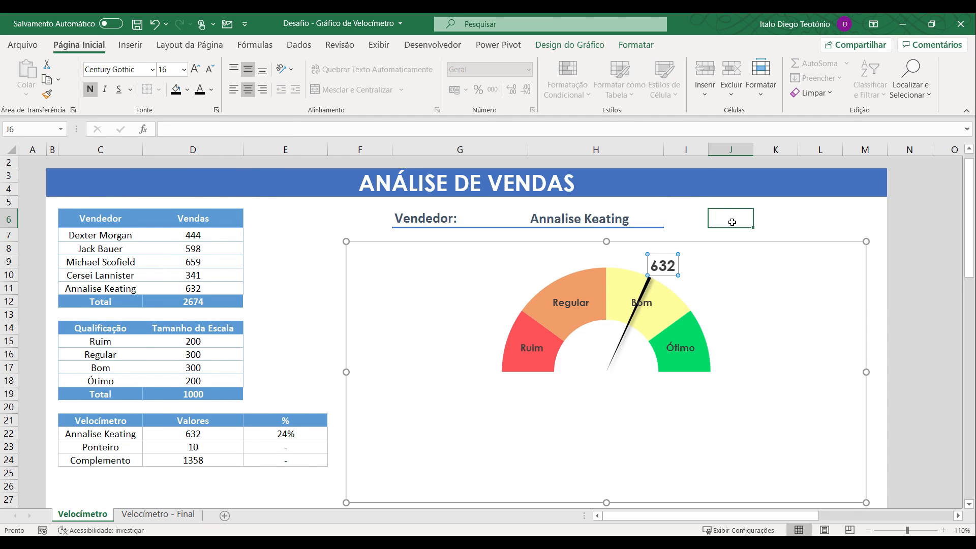
Choose the first and then the second seller in the Vendedor cell and check the pointer label against cell D22
left_click(599, 220)
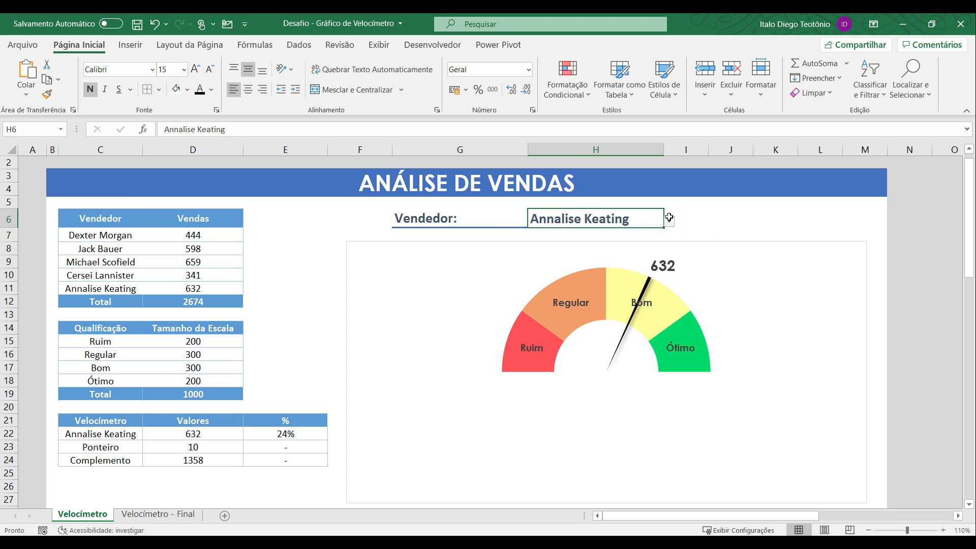
left_click(669, 221)
left_click(634, 235)
left_click(669, 221)
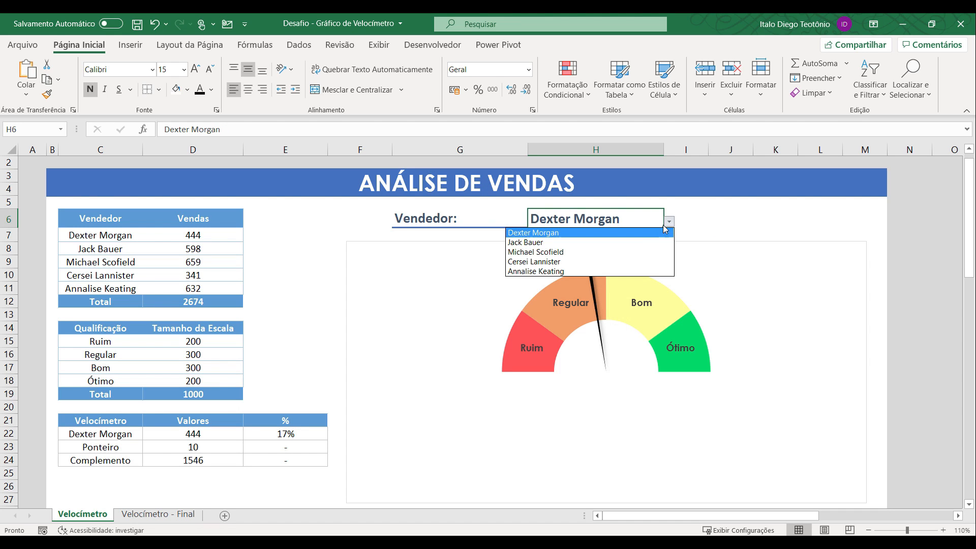
left_click(640, 243)
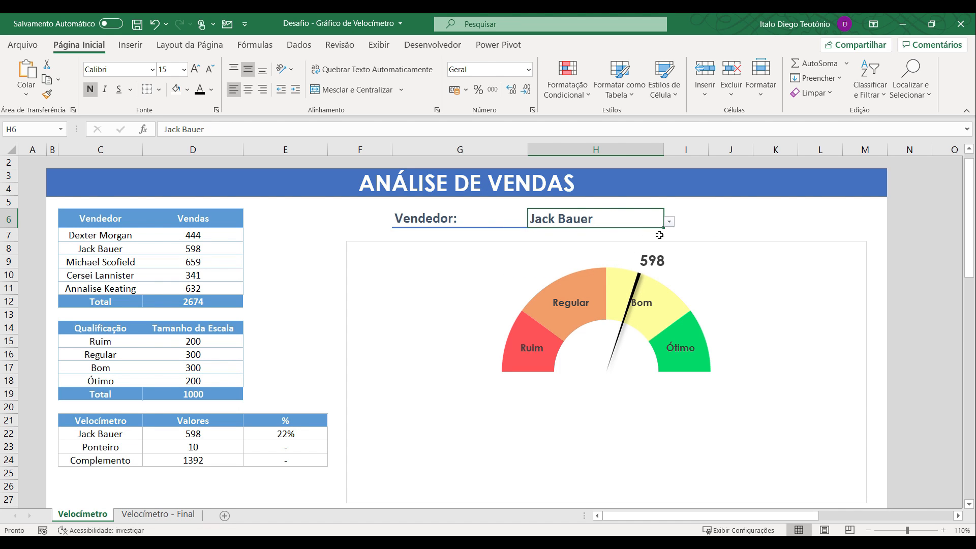
left_click(210, 435)
mouse_move(522, 412)
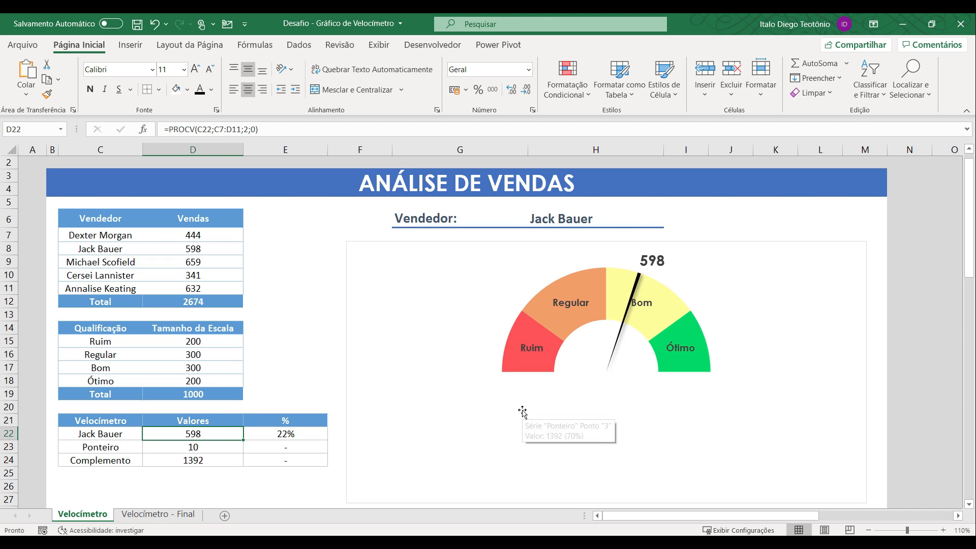
Add a text box about 1.2 by 0.5 cm beside the lower outer end of the Ruim segment, containing 0
left_click(127, 45)
left_click(843, 88)
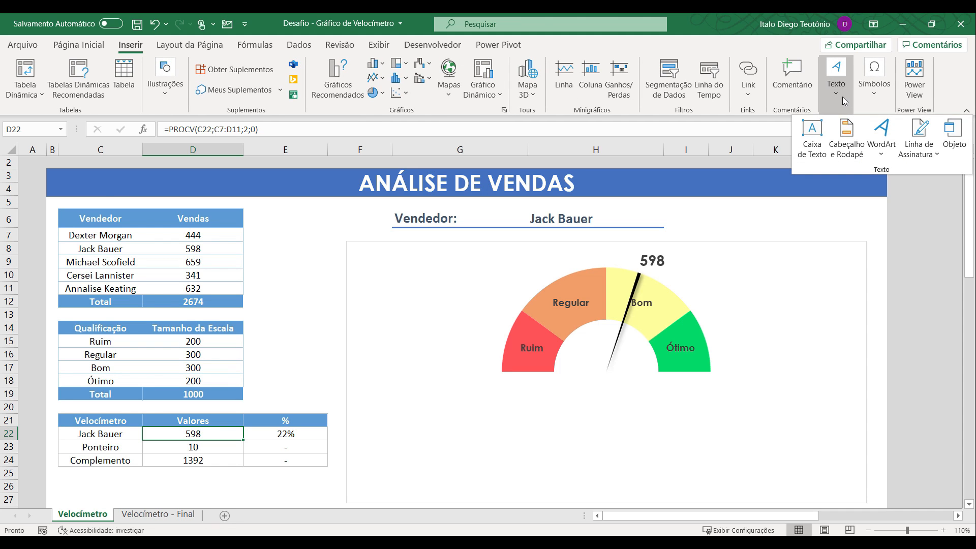
left_click(810, 142)
left_click_drag(469, 357, 501, 372)
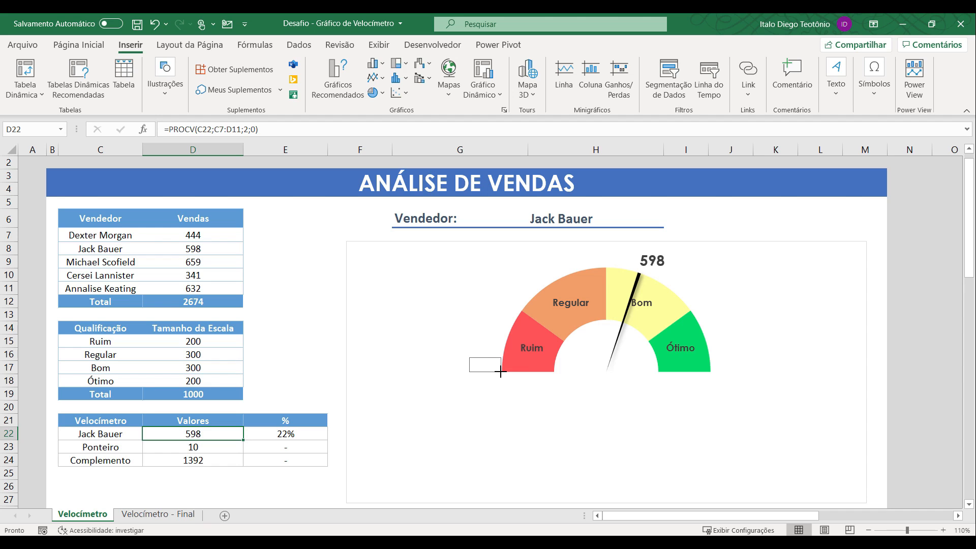
left_click(465, 389)
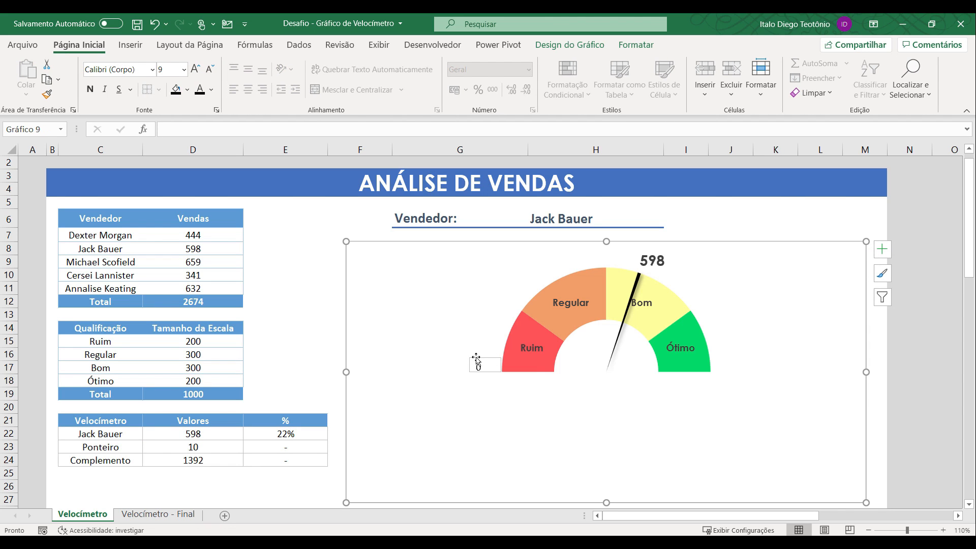
Format the 0 text box in bold Century Gothic, centred both vertically and horizontally
left_click(479, 360)
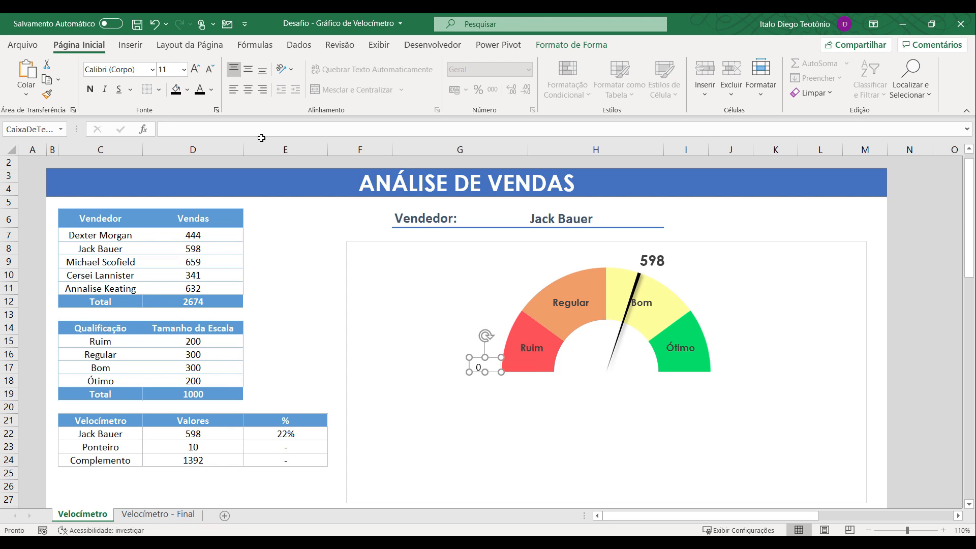
left_click(152, 69)
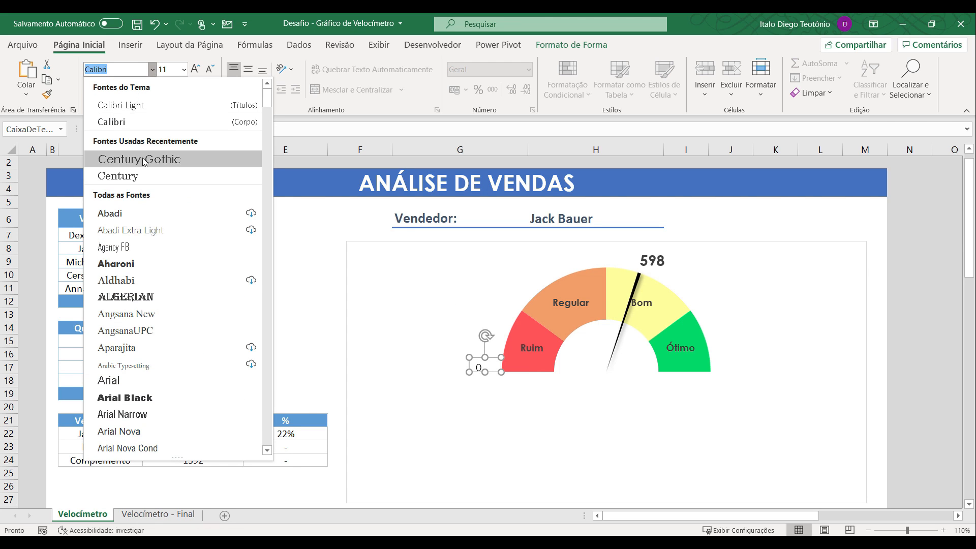
left_click(143, 160)
left_click(248, 69)
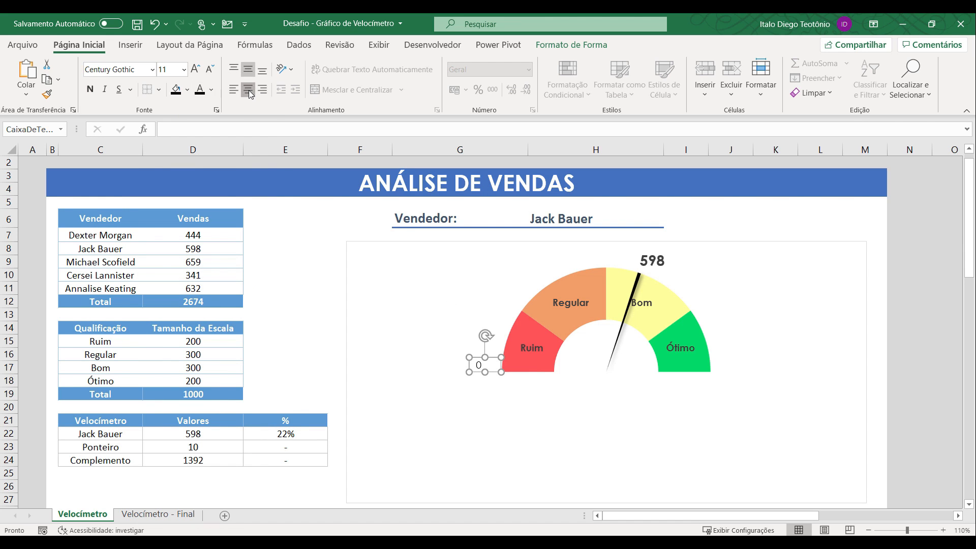
left_click(250, 94)
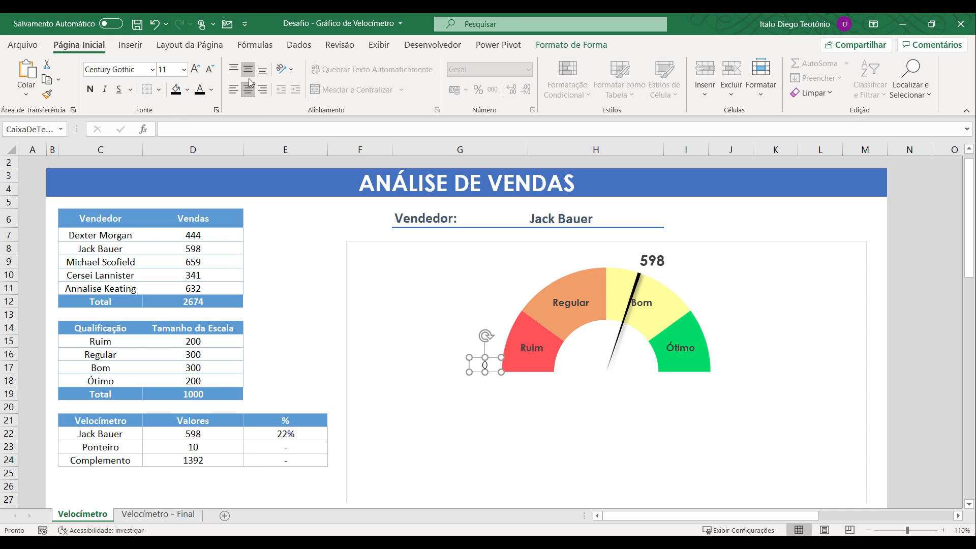
left_click(91, 90)
Remove the outline and fill from the 0 text box and move it slightly closer to the Ruim segment
left_click(584, 46)
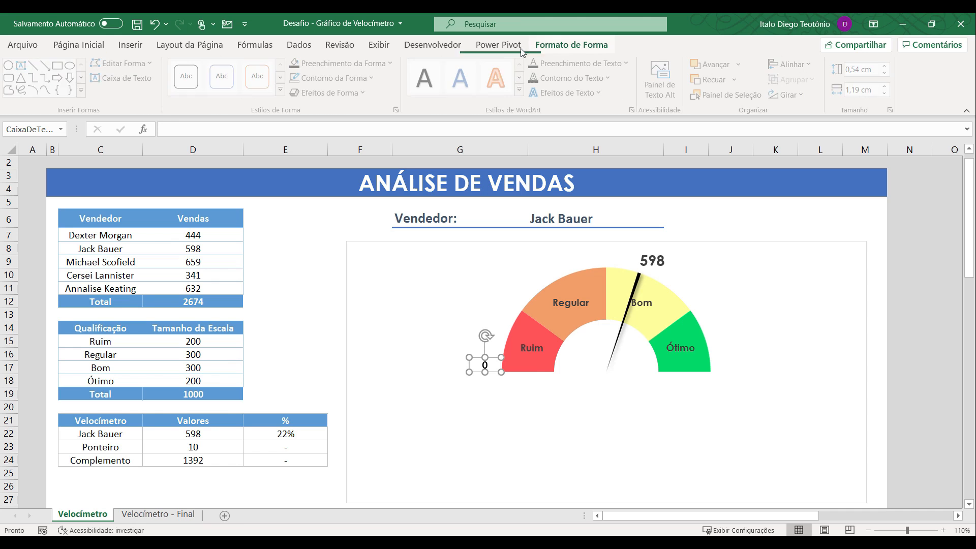
left_click(367, 79)
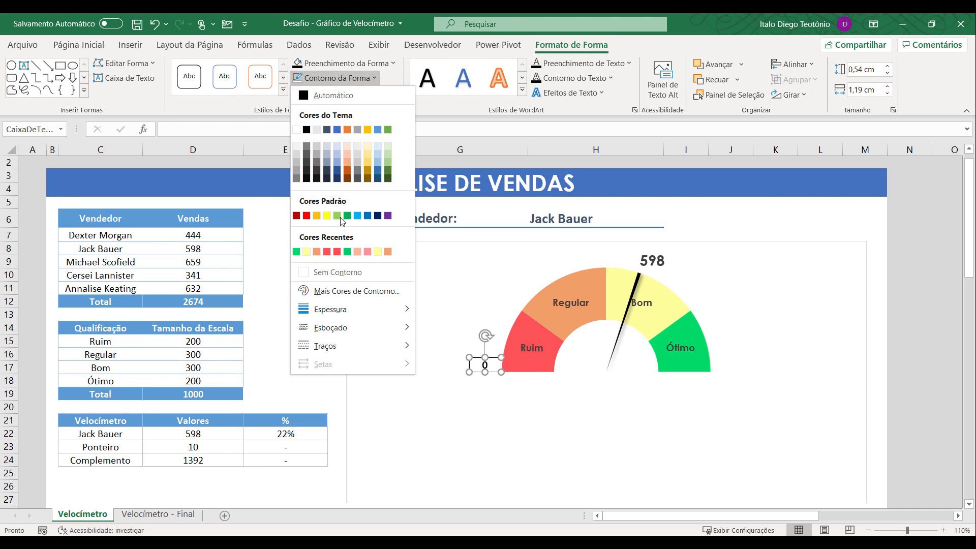
left_click(340, 272)
left_click(385, 67)
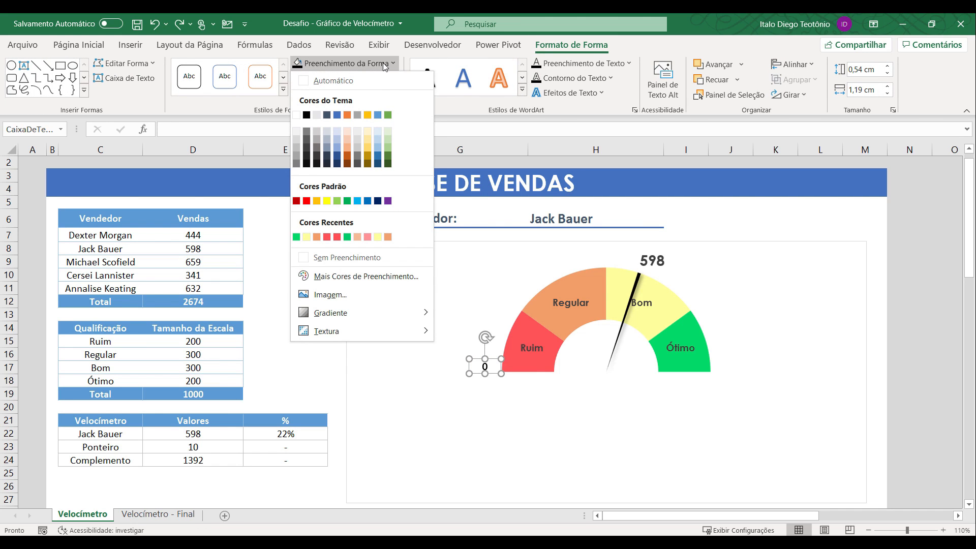
left_click(336, 258)
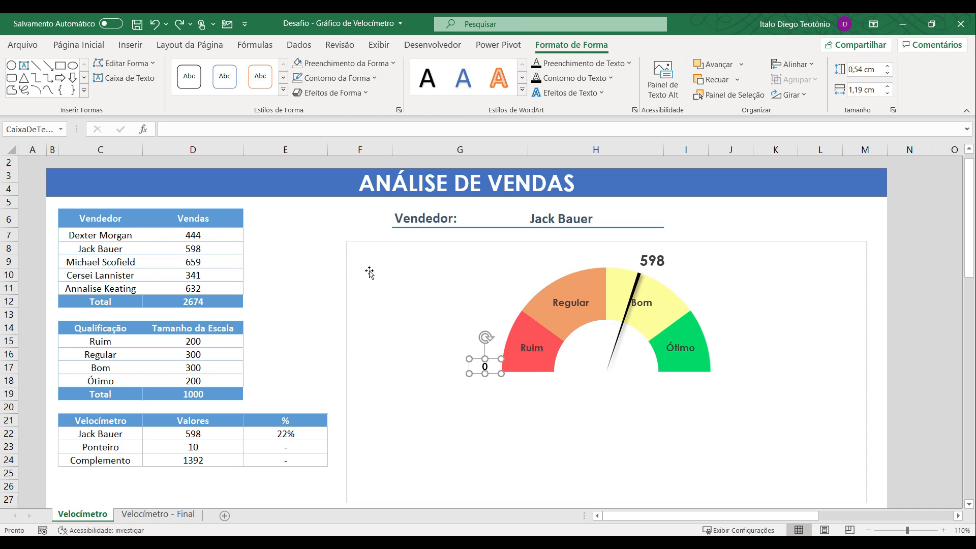
left_click(478, 375)
mouse_move(478, 375)
left_mouse_down()
mouse_move(495, 370)
mouse_move(483, 374)
left_mouse_up()
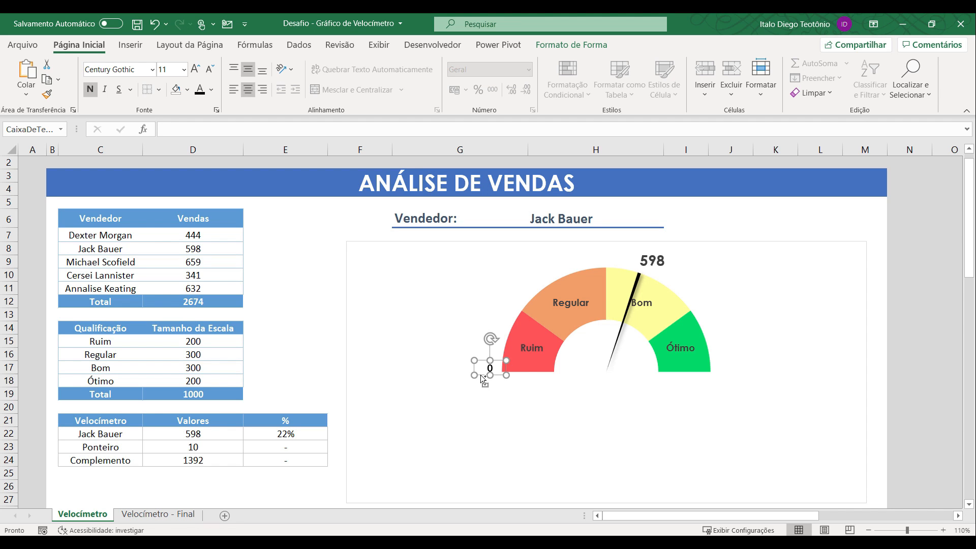
Duplicate the 0 text box, place the copy beside the lower outer end of the Ótimo segment, and change its text to 1000
key("ctrl+d")
left_click_drag(492, 388, 711, 377)
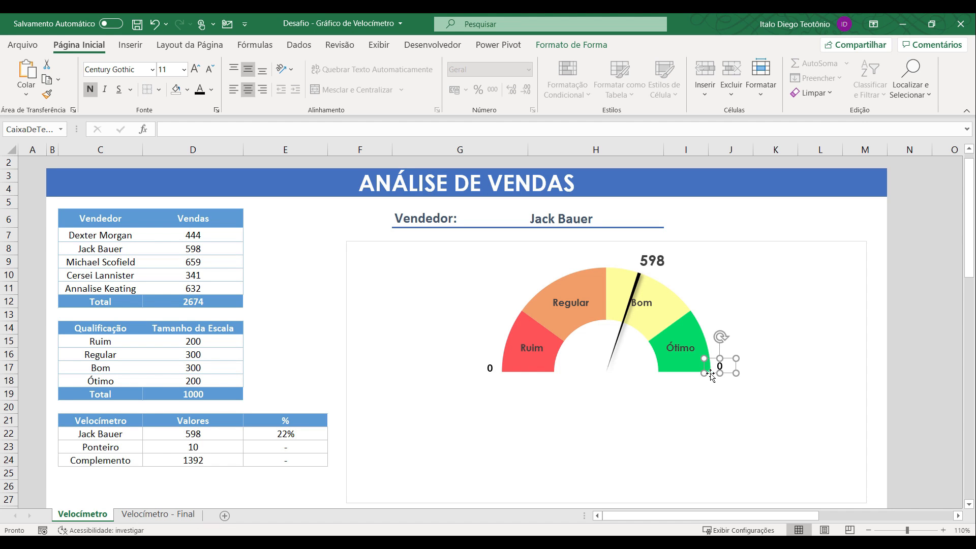
double_click(720, 366)
type("1000")
left_click_drag(734, 373, 736, 372)
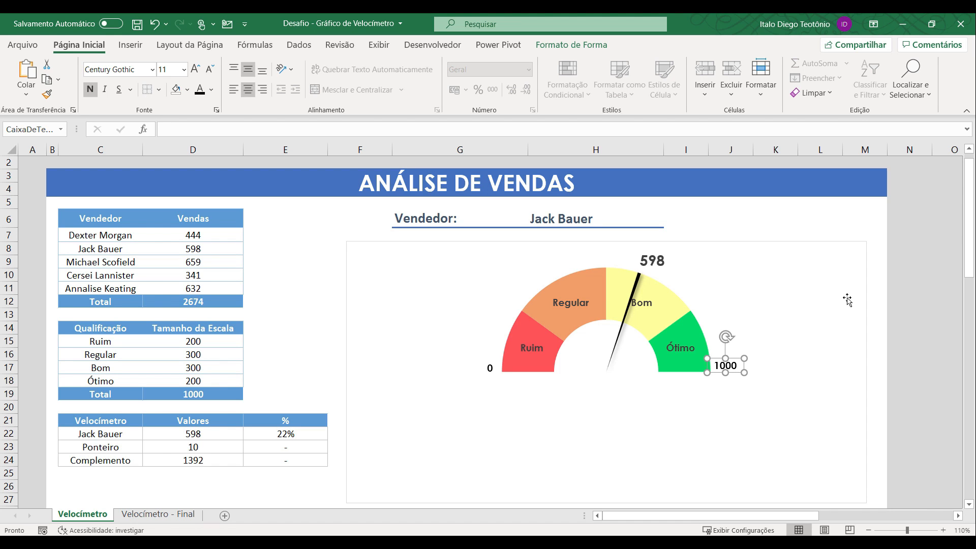
left_click(902, 262)
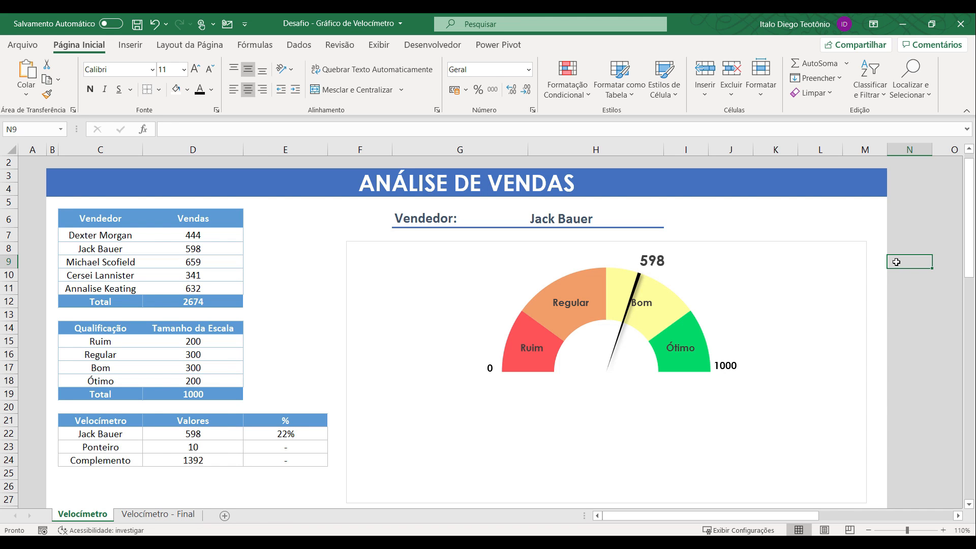
Check the Velocímetro - Final sheet, return to Velocímetro, and draw a circle about 3.48 cm in diameter in the gauge's hollow centre
left_click(175, 514)
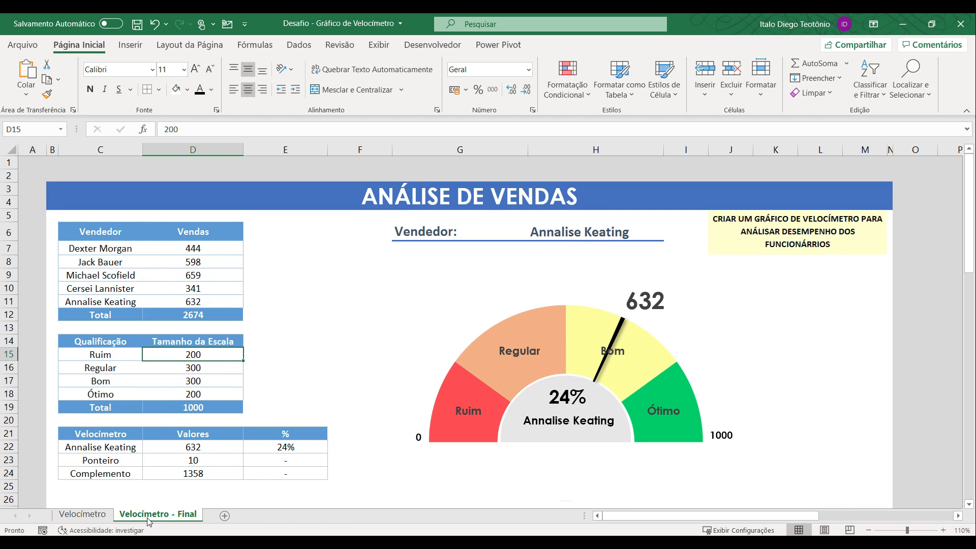
left_click(83, 515)
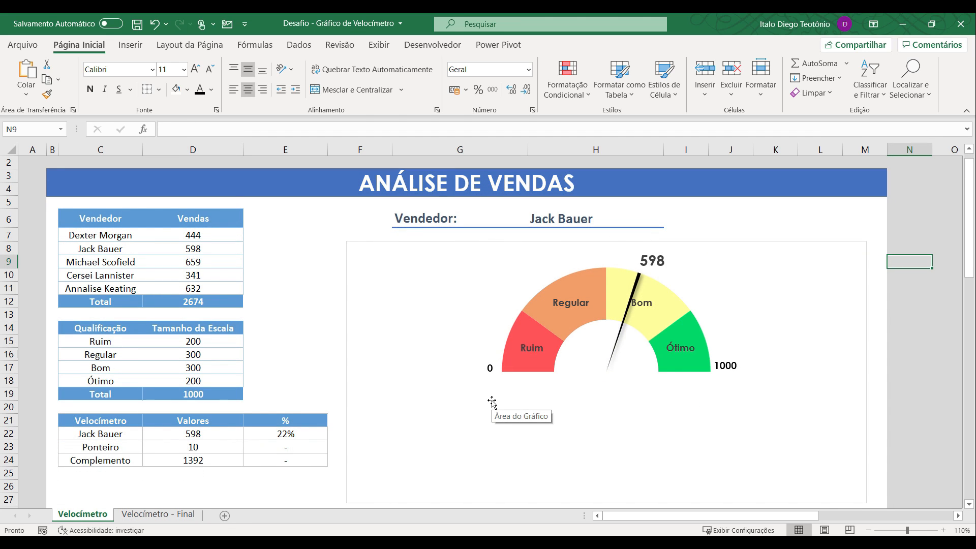
left_click(142, 50)
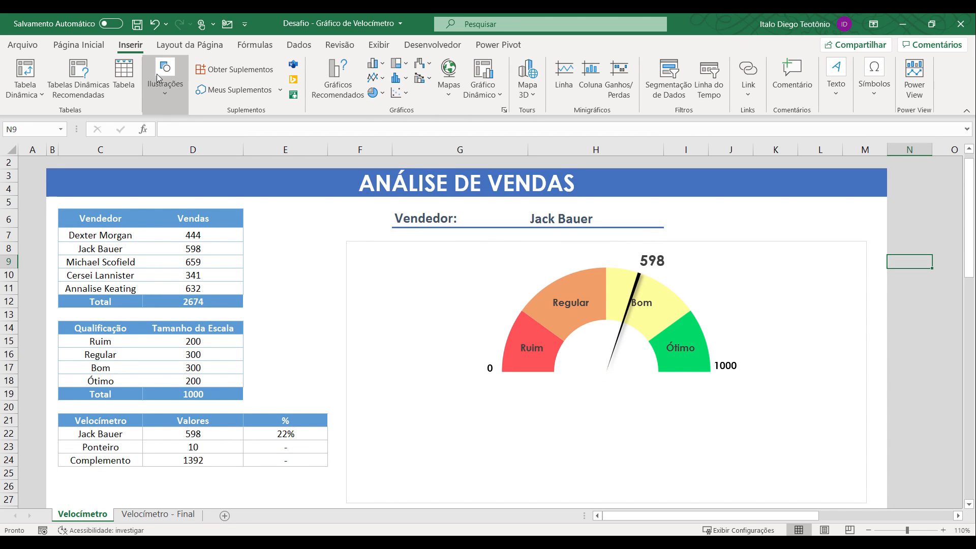
left_click(161, 96)
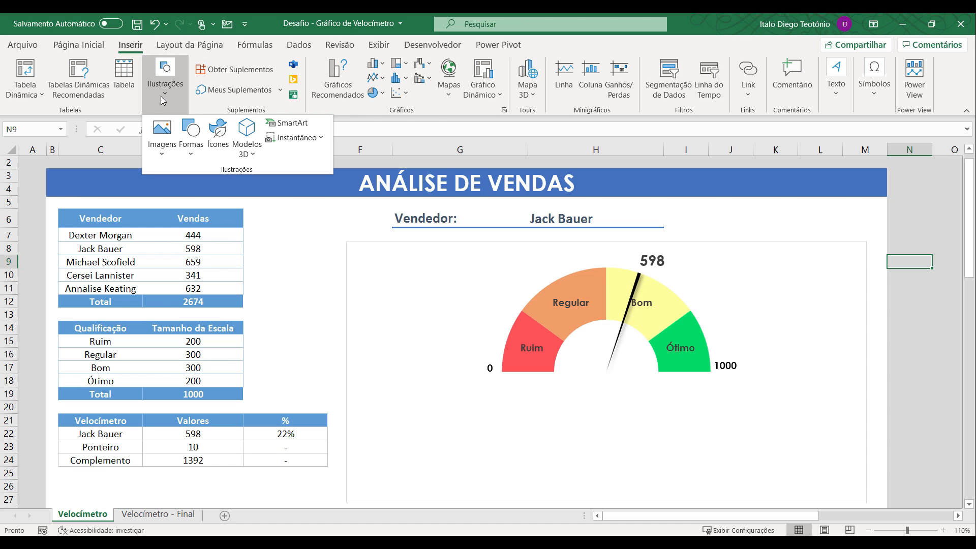
left_click(190, 147)
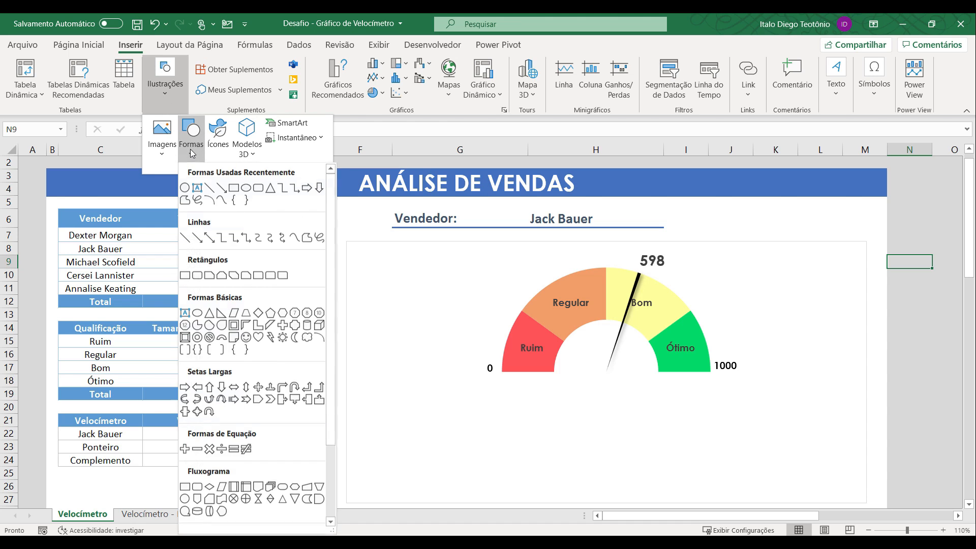
left_click(185, 188)
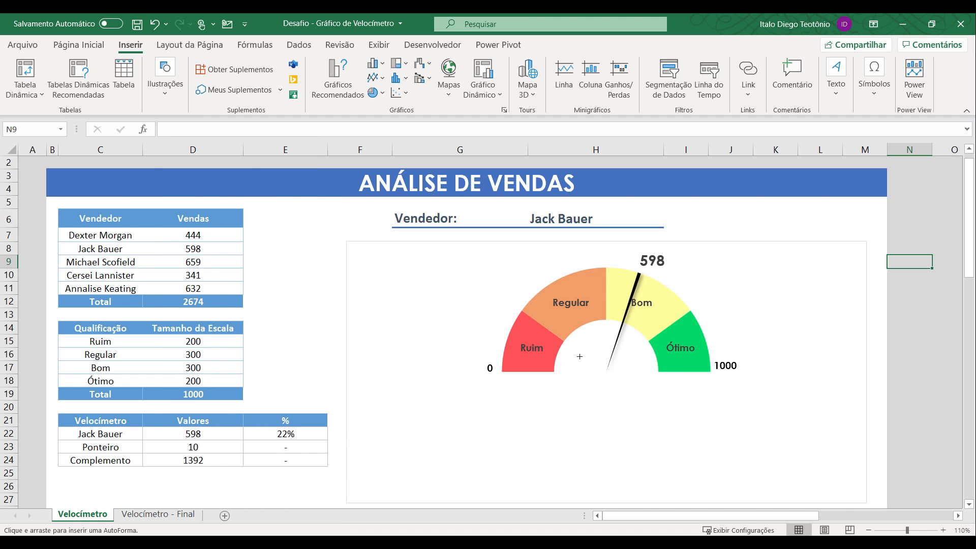
left_click_drag(575, 342, 646, 434)
mouse_move(627, 399)
left_mouse_down()
mouse_move(610, 379)
mouse_move(616, 386)
left_mouse_up()
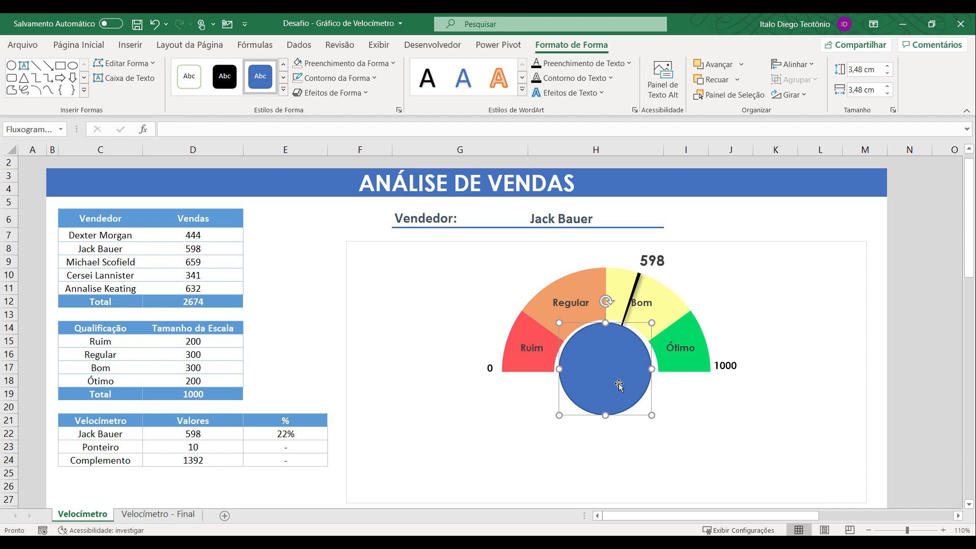
Give the circle in the gauge's centre a light grey fill and a matching light grey outline
left_click(387, 64)
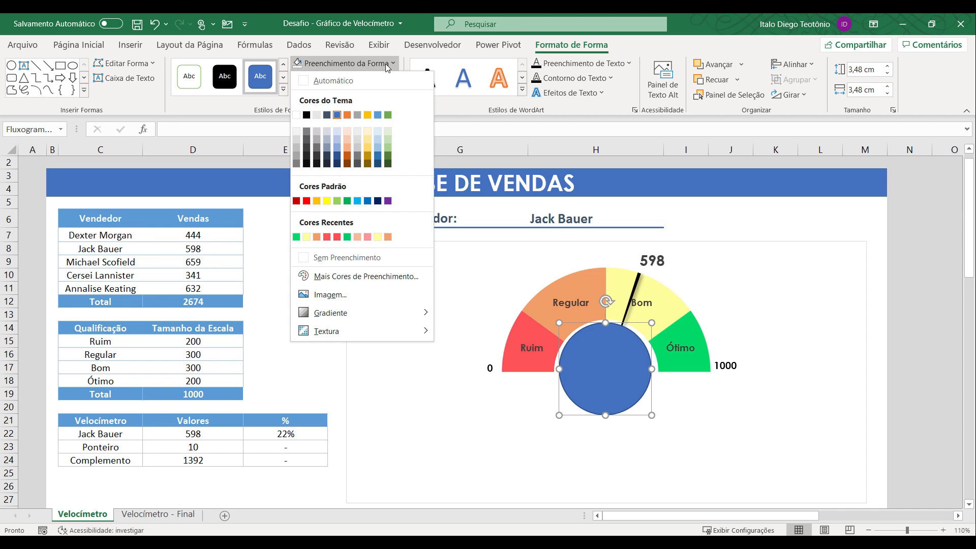
left_click(296, 133)
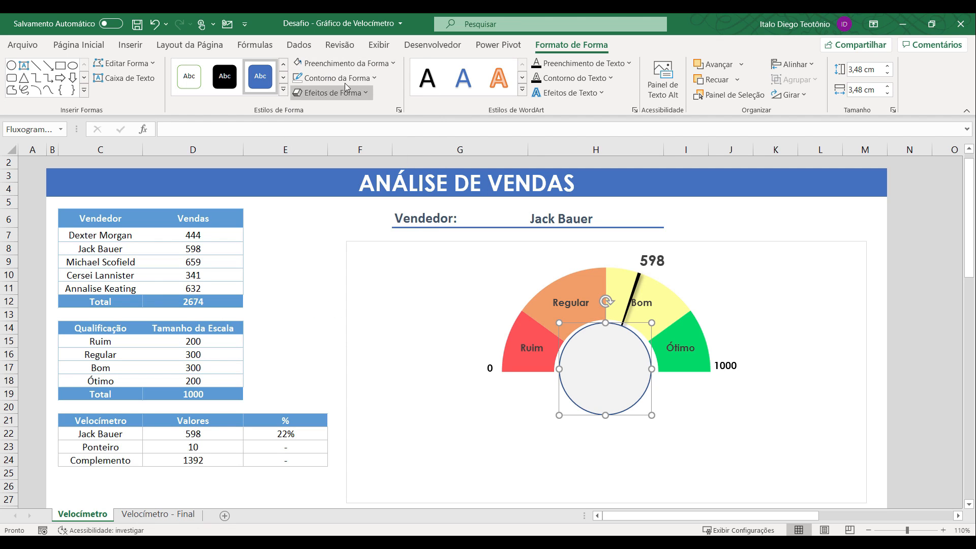
left_click(344, 80)
left_click(298, 144)
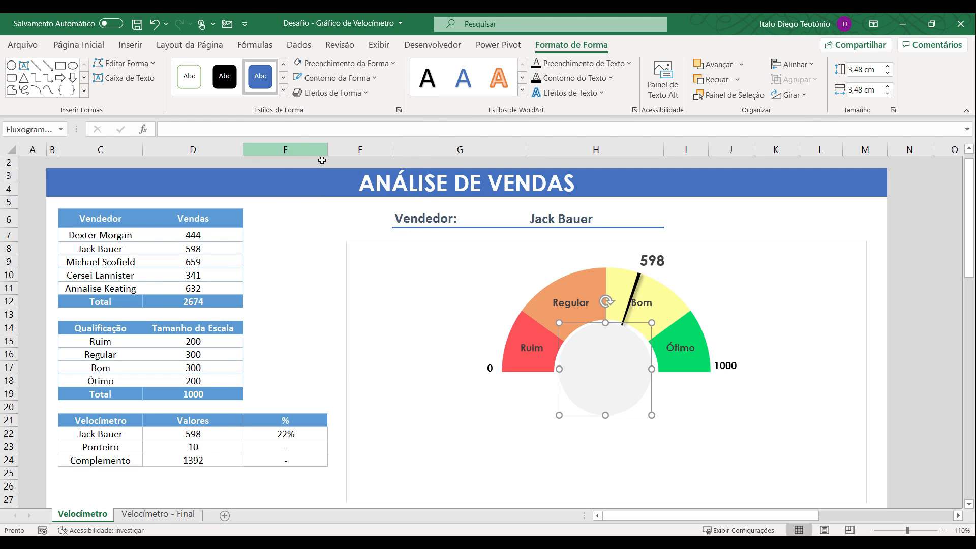
left_click(904, 365)
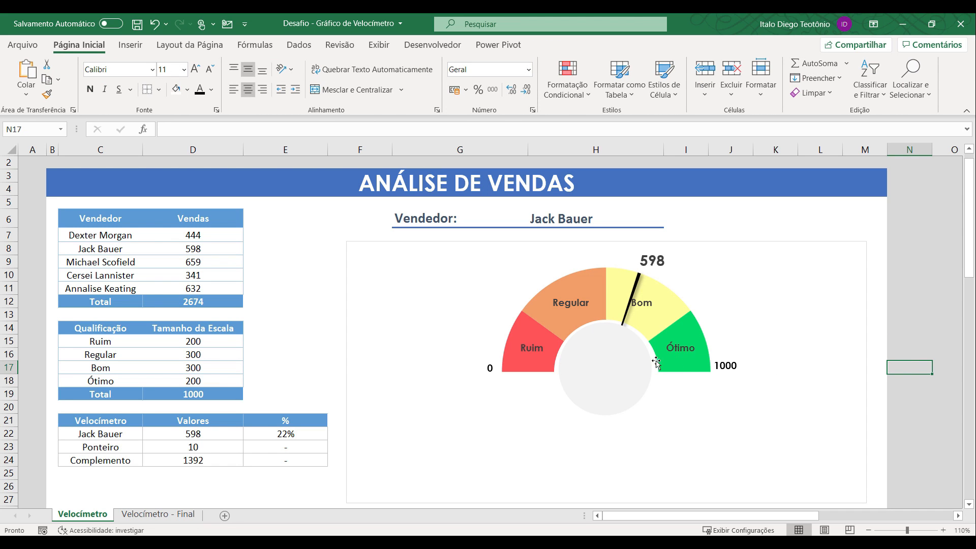
Enlarge the grey circle to about 3.75 cm in diameter and centre it within the gauge's inner arc
left_click(627, 366)
left_click_drag(628, 365, 631, 366)
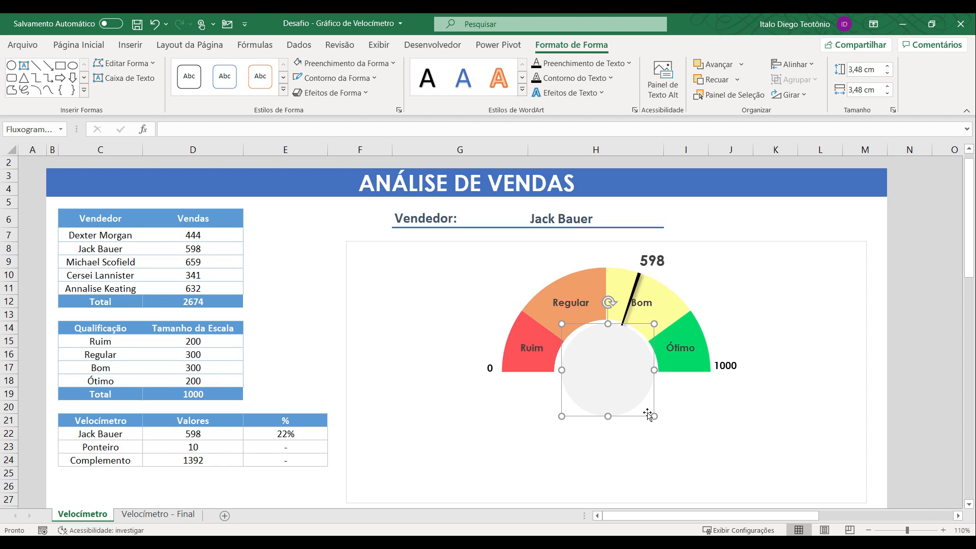
left_click_drag(654, 415, 657, 420)
left_click_drag(623, 392, 621, 391)
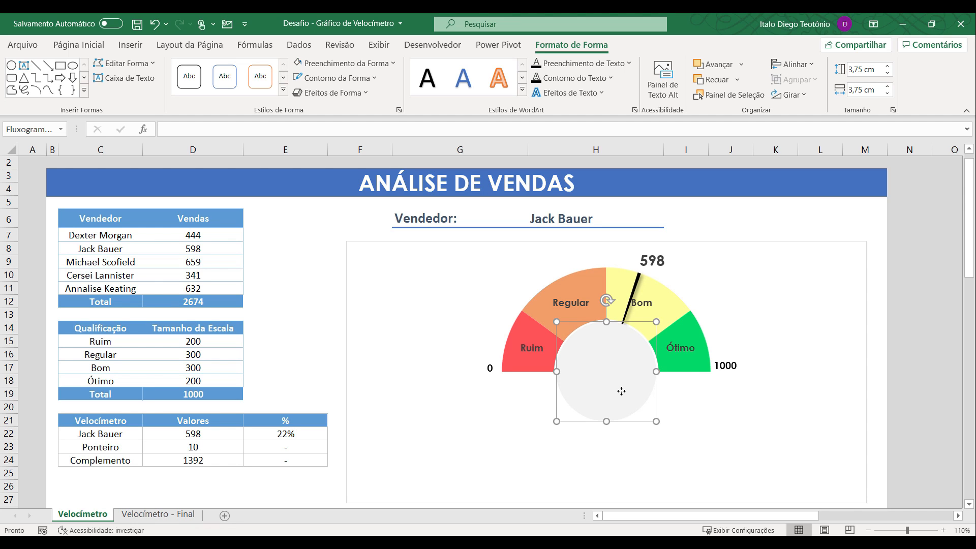
left_click(907, 338)
key("Escape")
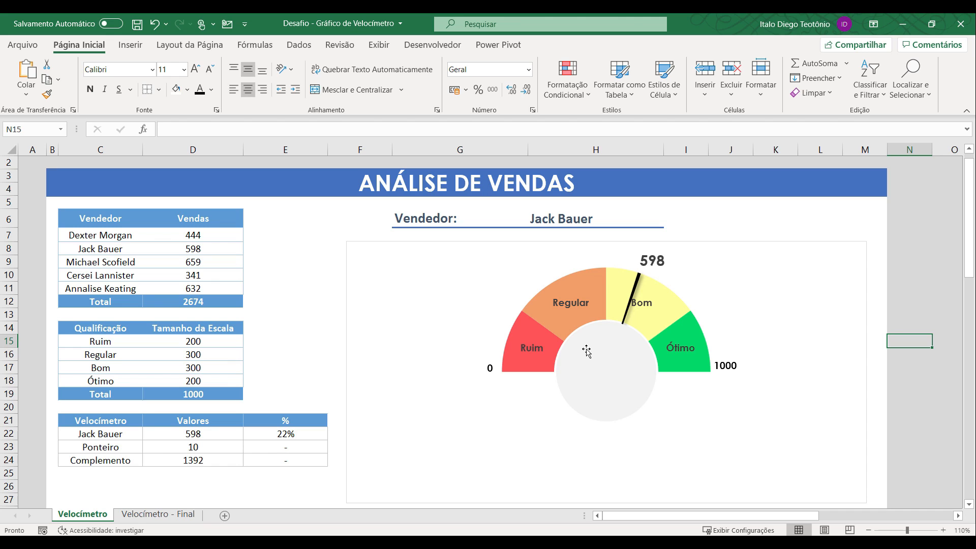
Duplicate the 0 text box, place the copy in the upper part of the grey circle, and link it to cell E22
left_click(491, 369)
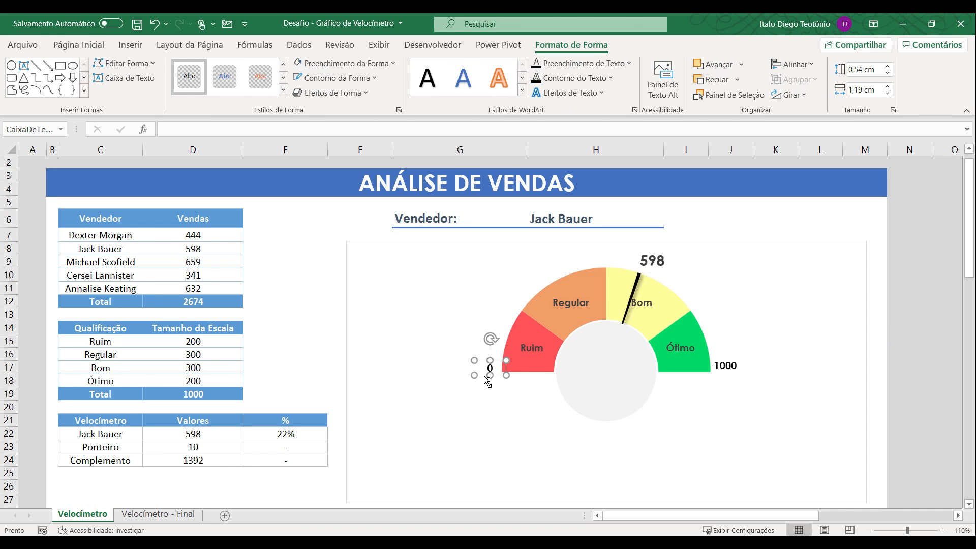
key("ctrl+d")
left_click_drag(495, 388, 599, 345)
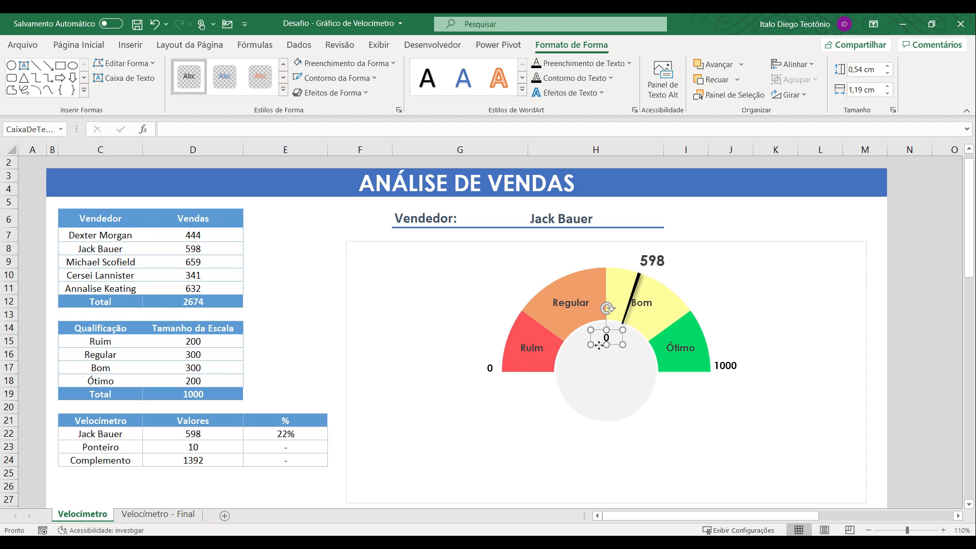
left_click(203, 130)
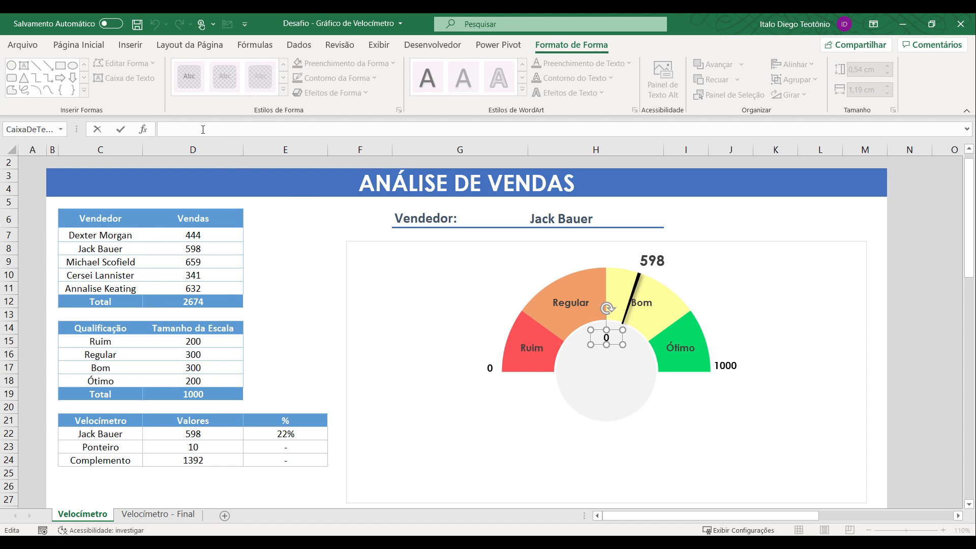
type("=")
left_click(264, 431)
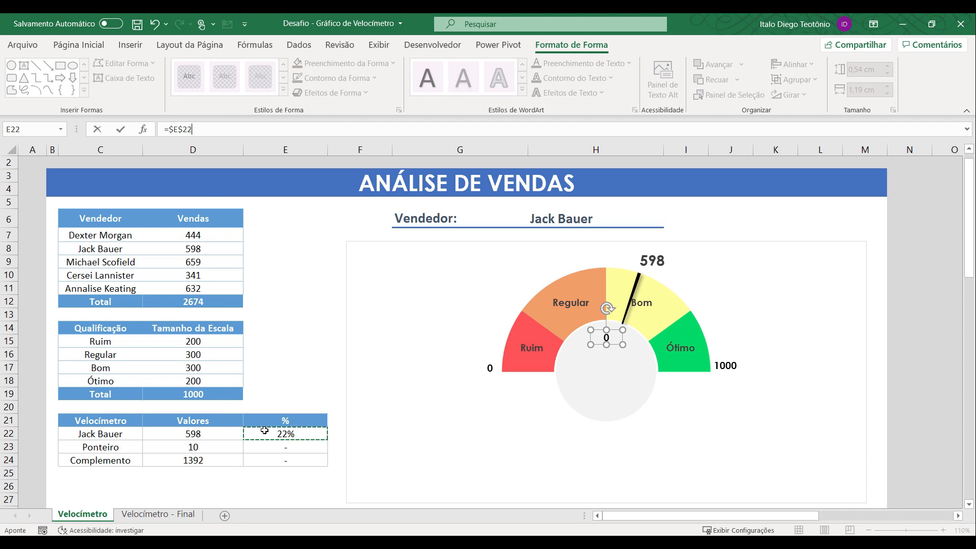
key("Return")
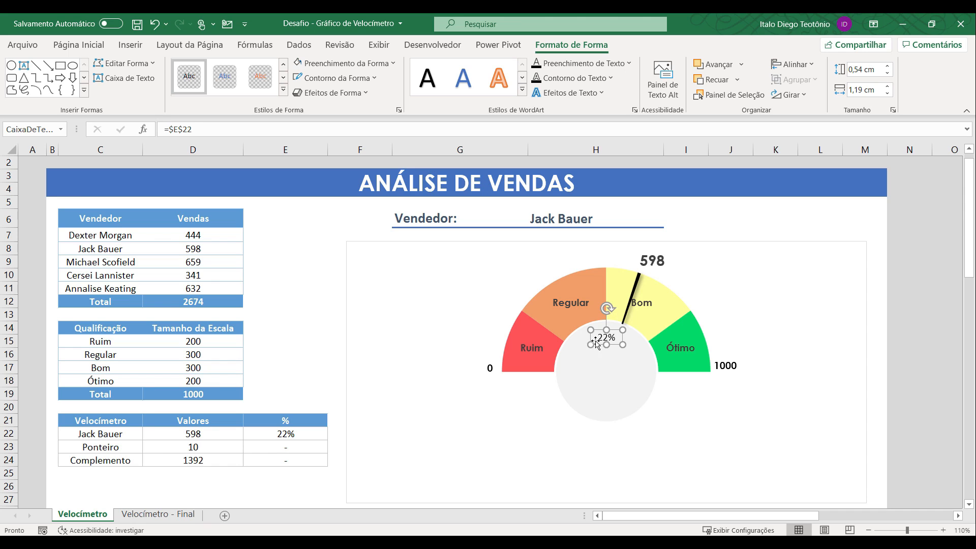
Format the linked percentage text box in bold Century Gothic
left_click(78, 45)
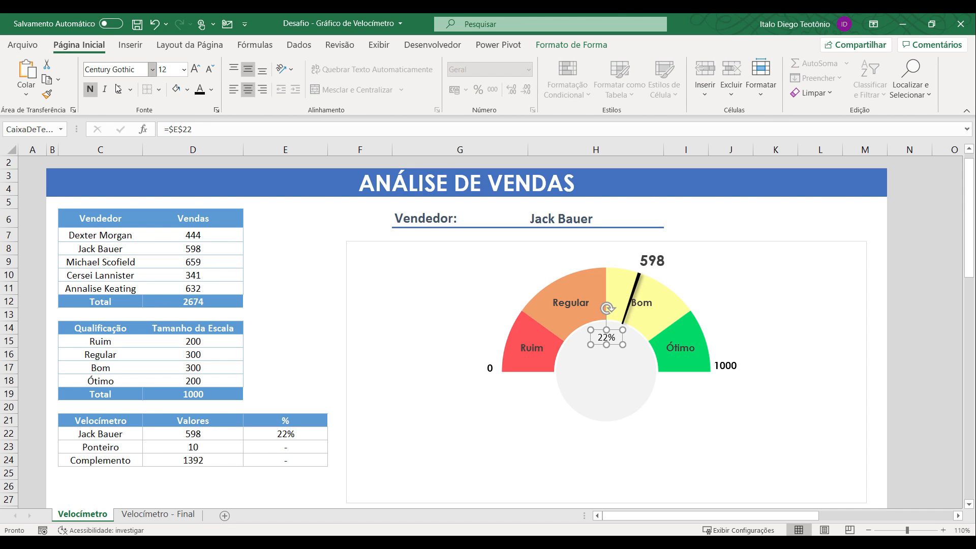
left_click(184, 69)
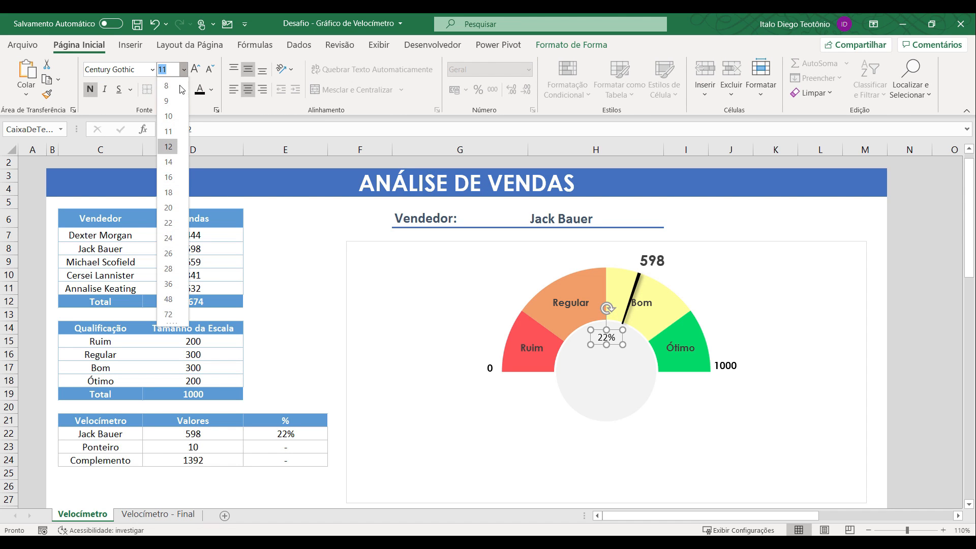
left_click(171, 210)
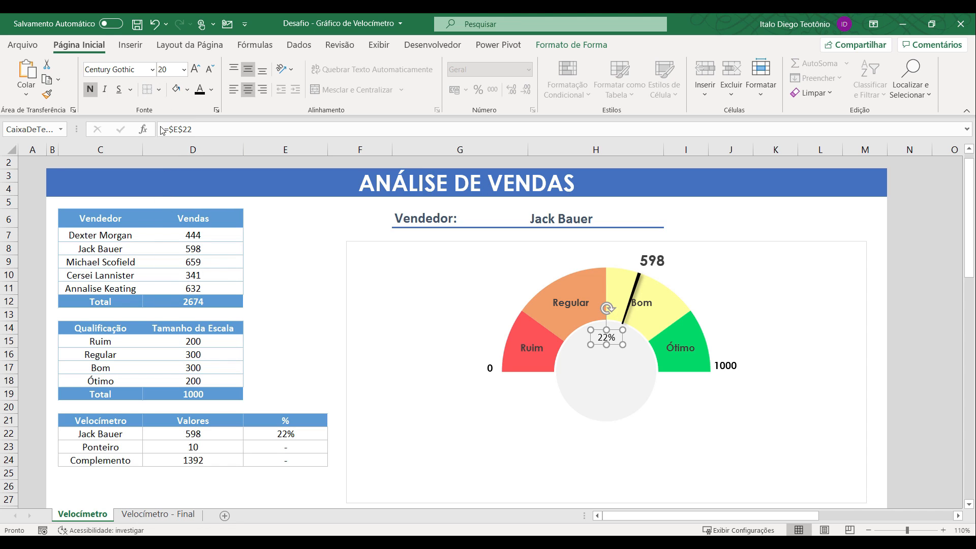
left_click(92, 91)
left_click(152, 69)
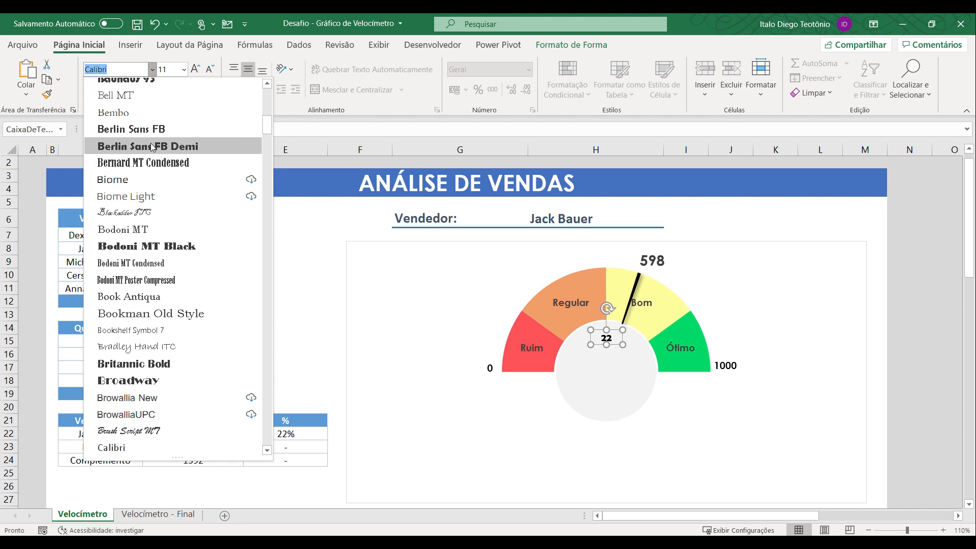
type("Century Gothic")
left_click(153, 159)
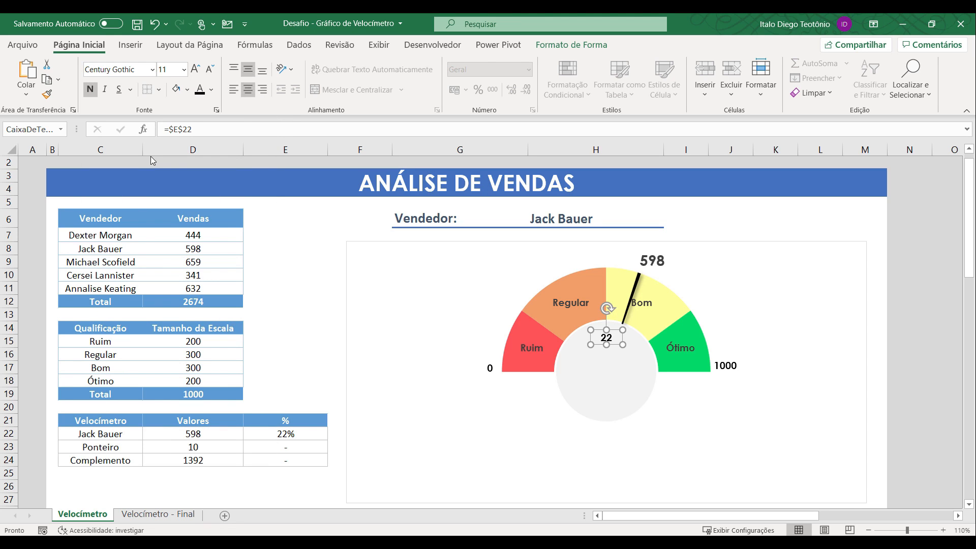
Widen the percentage text box on both sides and set its font size to 18
left_click_drag(627, 342, 635, 341)
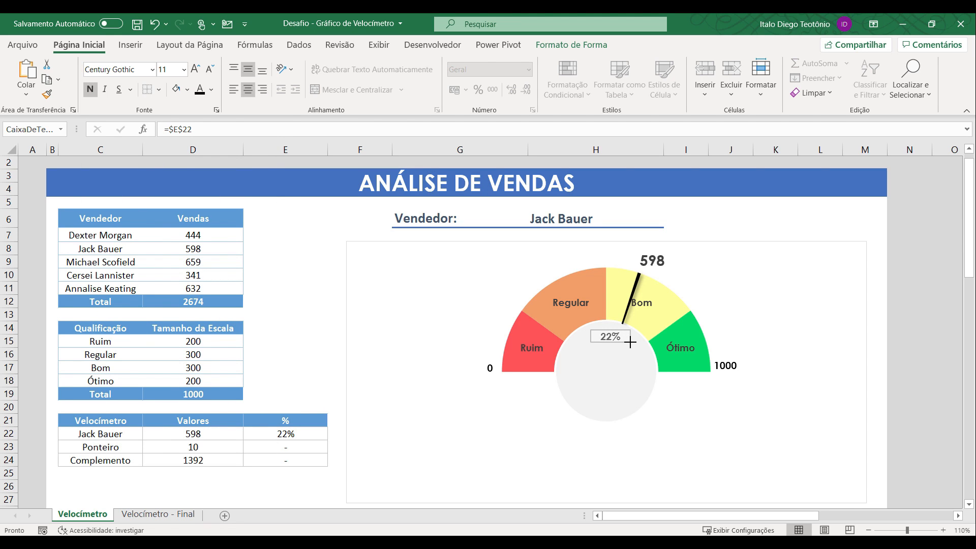
left_click(577, 341)
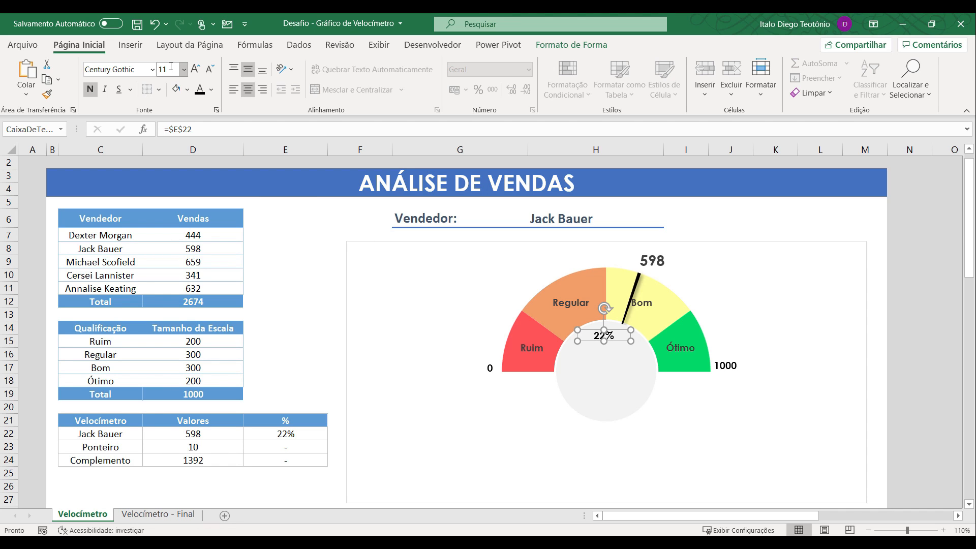
type("18")
key("Return")
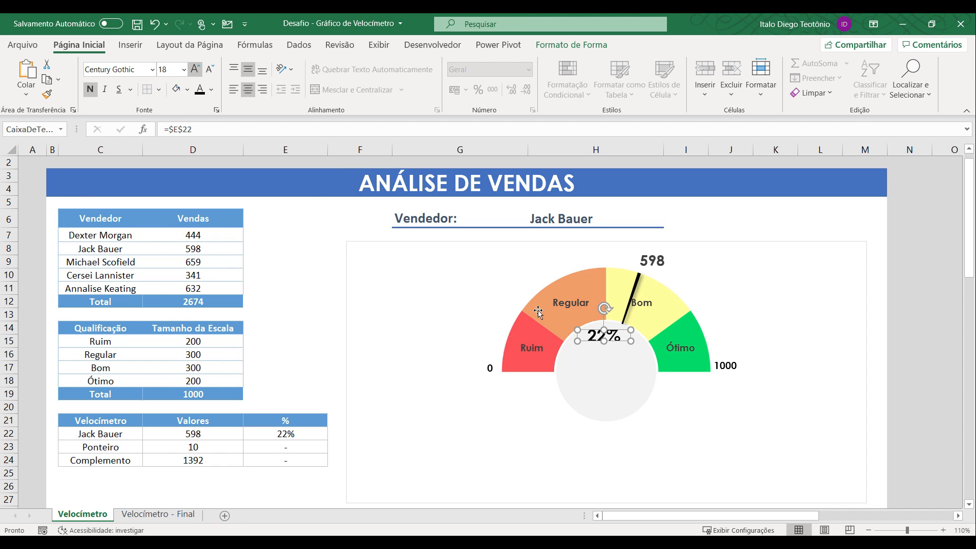
Widen the percentage text box slightly and centre it in the upper part of the grey circle
left_click_drag(577, 340, 636, 348)
left_click(822, 332)
left_click(601, 341)
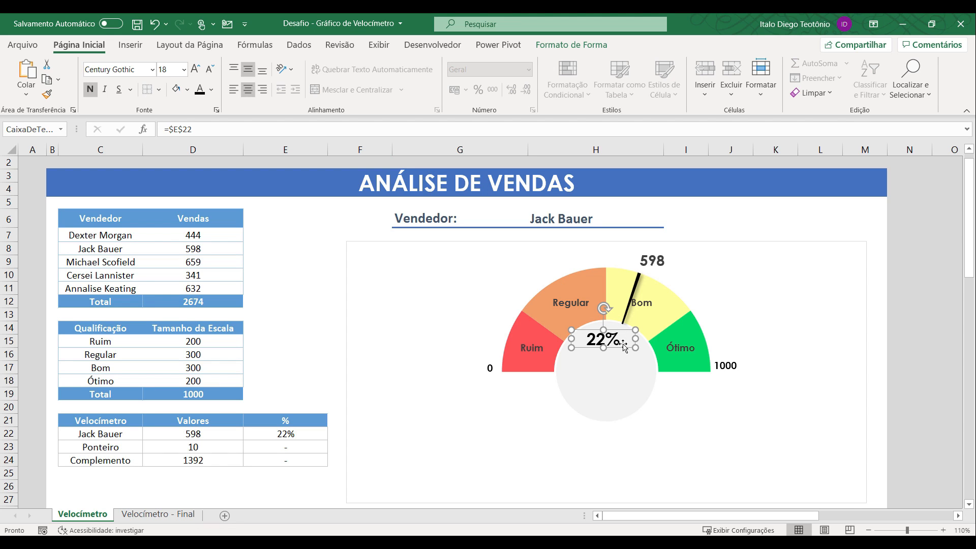
left_click_drag(622, 347, 627, 347)
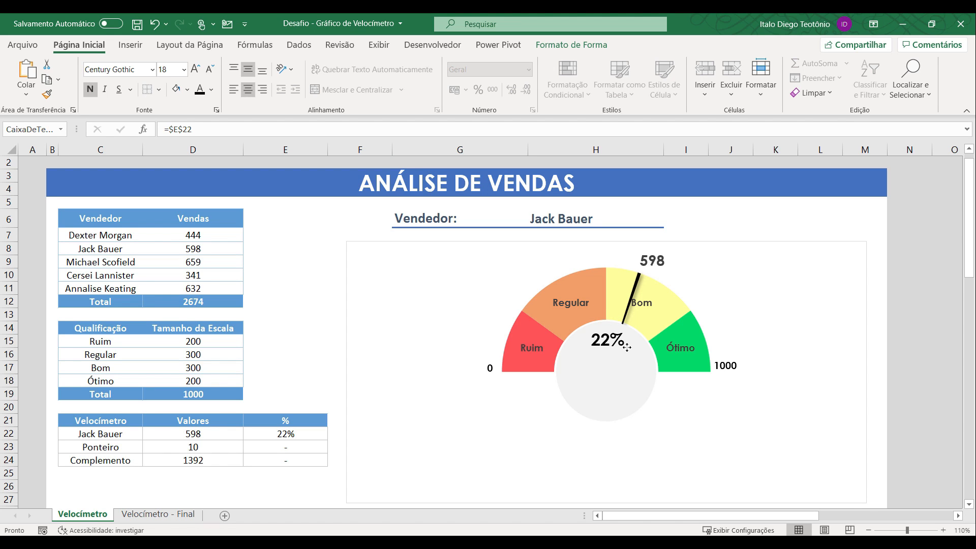
left_click(806, 332)
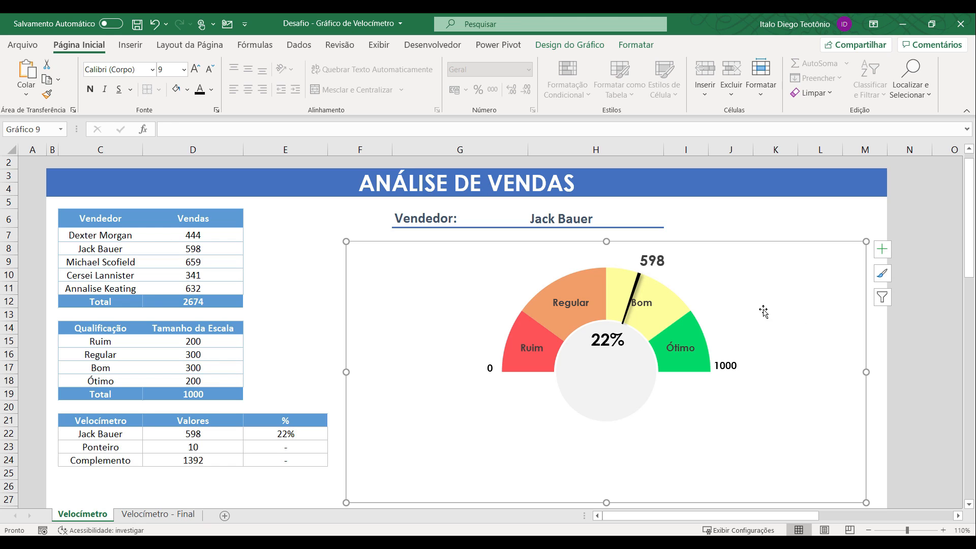
Duplicate the percentage text box, place the copy just below it, and widen it on both sides to span the grey circle
left_click(603, 348)
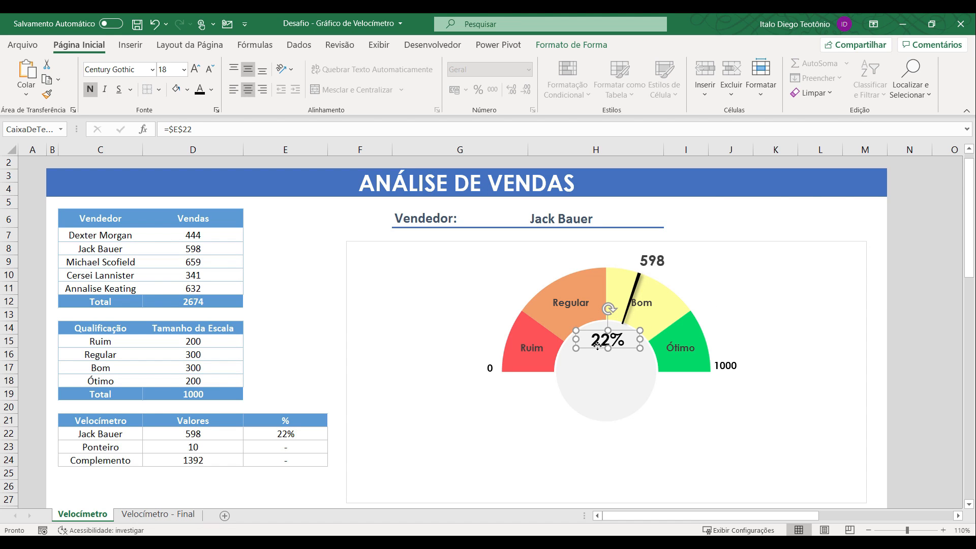
key("ctrl+c")
key("ctrl+v")
left_click_drag(599, 360, 555, 362)
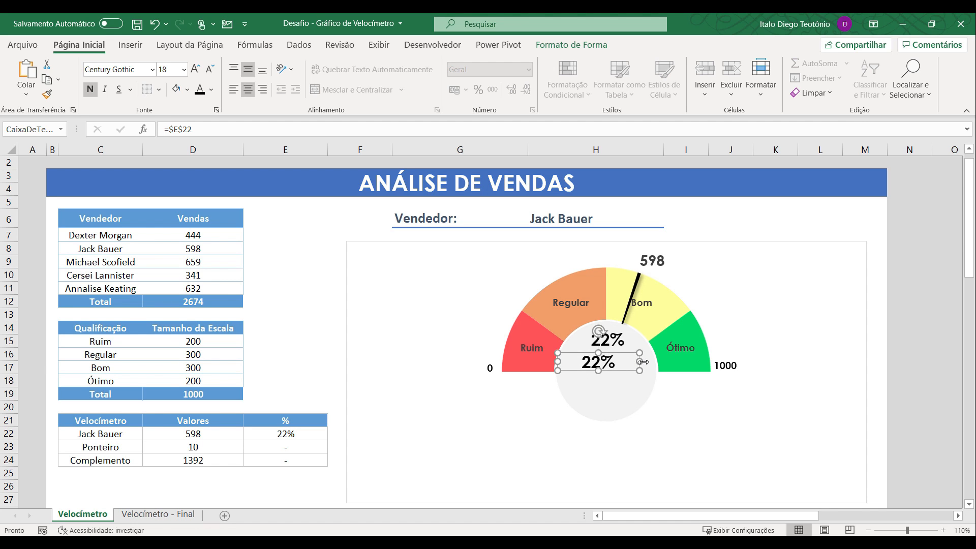
left_click(643, 362)
left_click(615, 363)
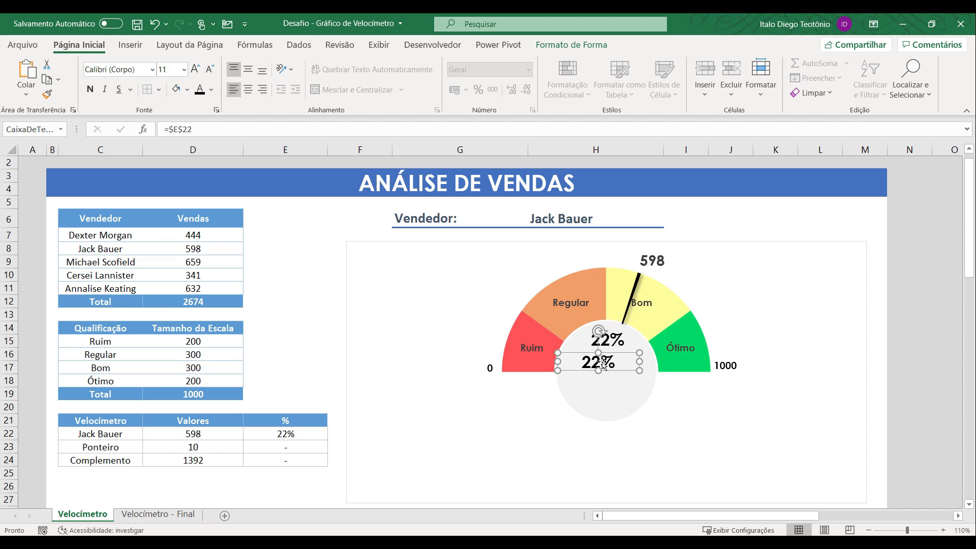
left_click(654, 362)
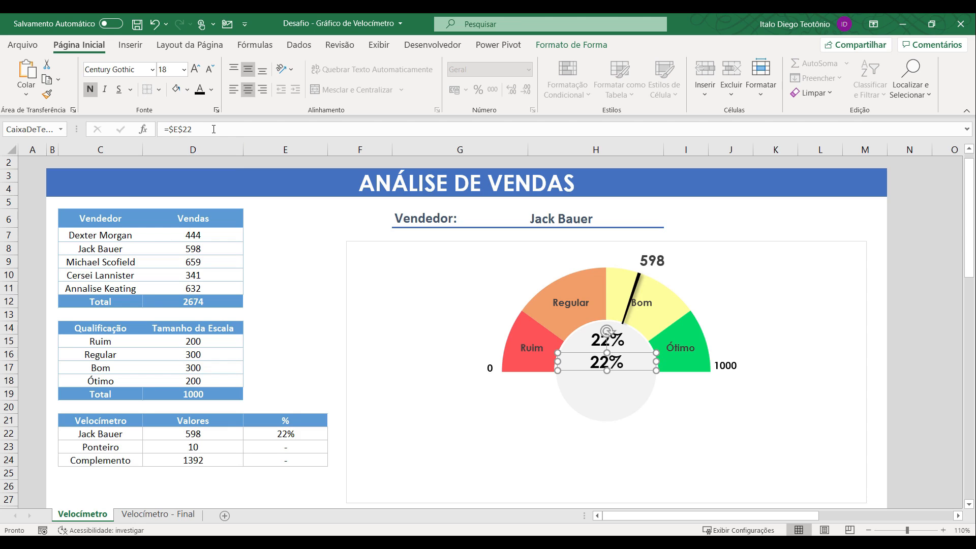
Link the lower text box in the grey circle to the seller name in cell C22
left_click_drag(214, 129, 154, 129)
type("=")
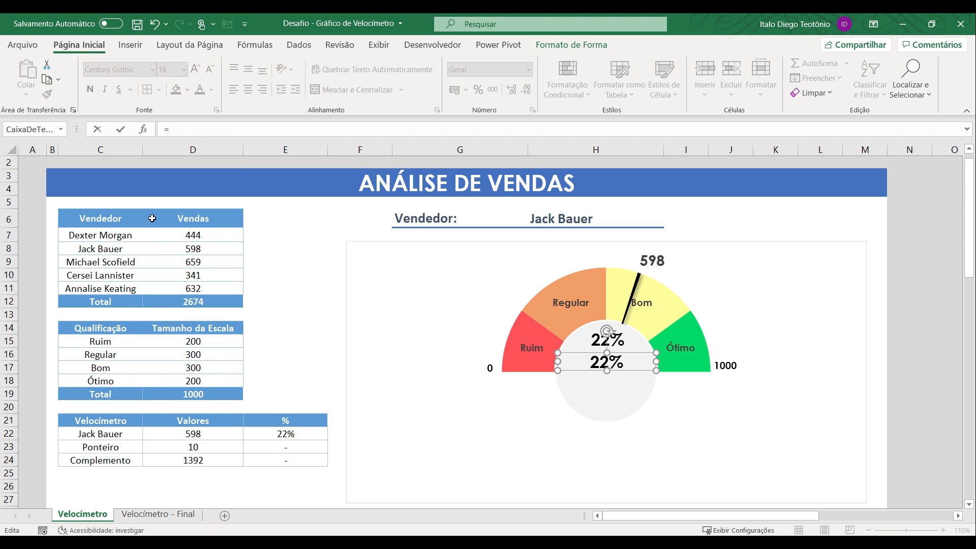
left_click(93, 435)
key("Return")
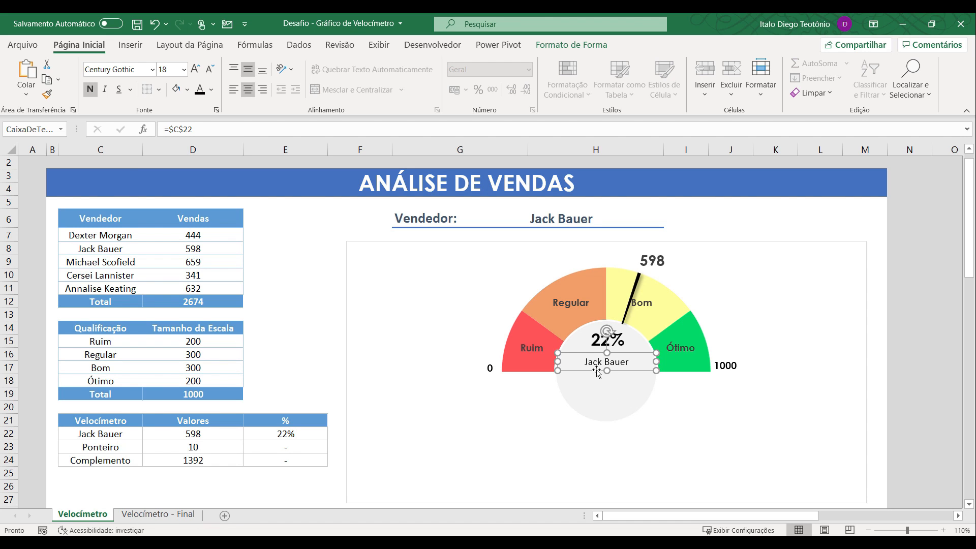
Format the linked seller name text box in bold Century Gothic at font size 14
left_click(152, 71)
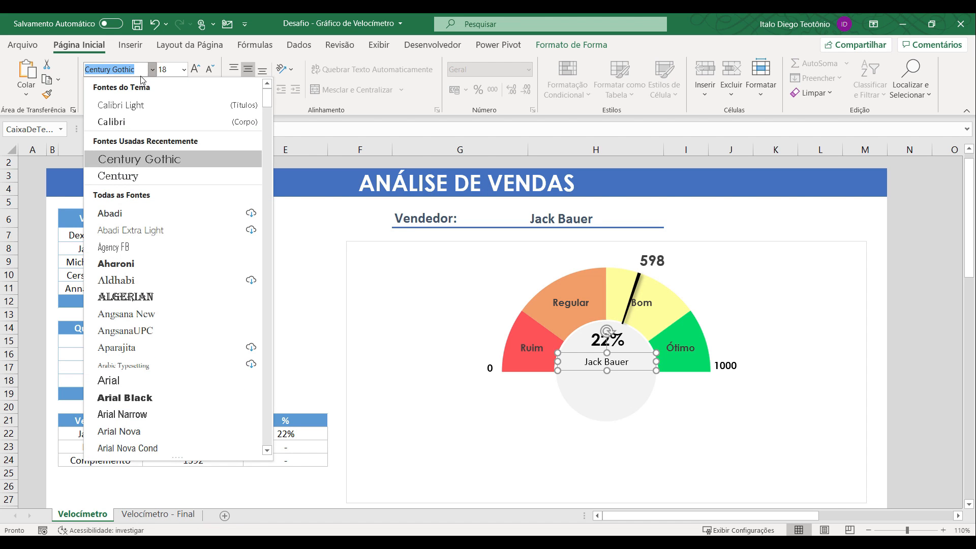
left_click(141, 159)
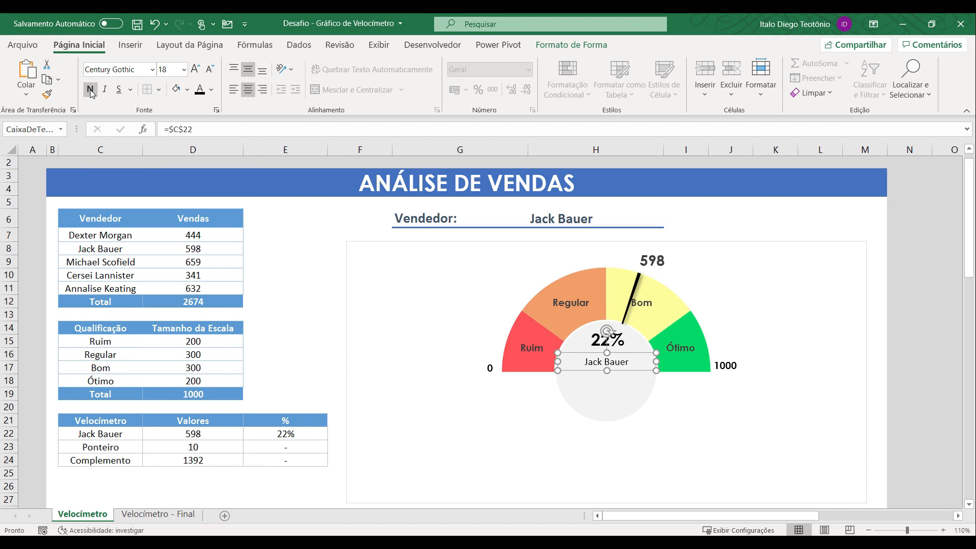
left_click(91, 90)
left_click(152, 72)
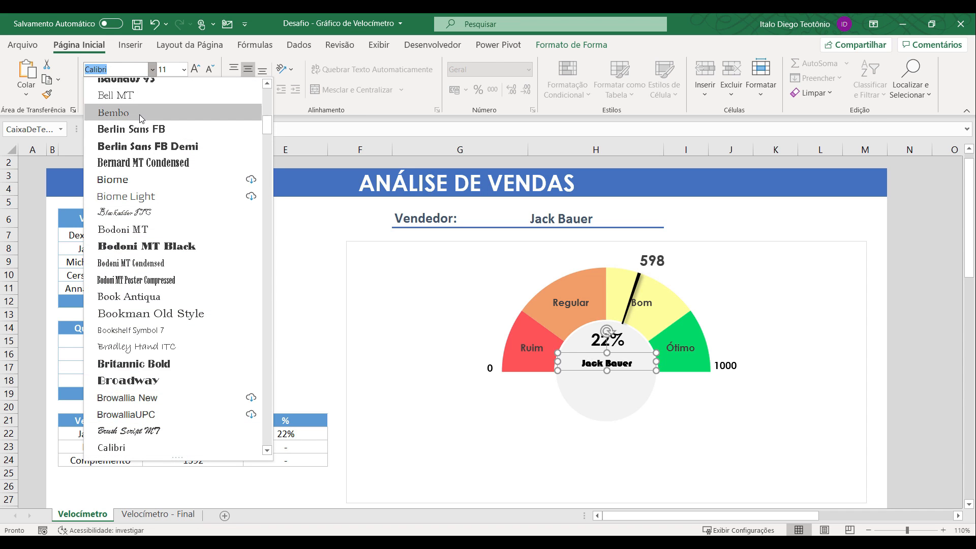
scroll(150, 130, "up", 10)
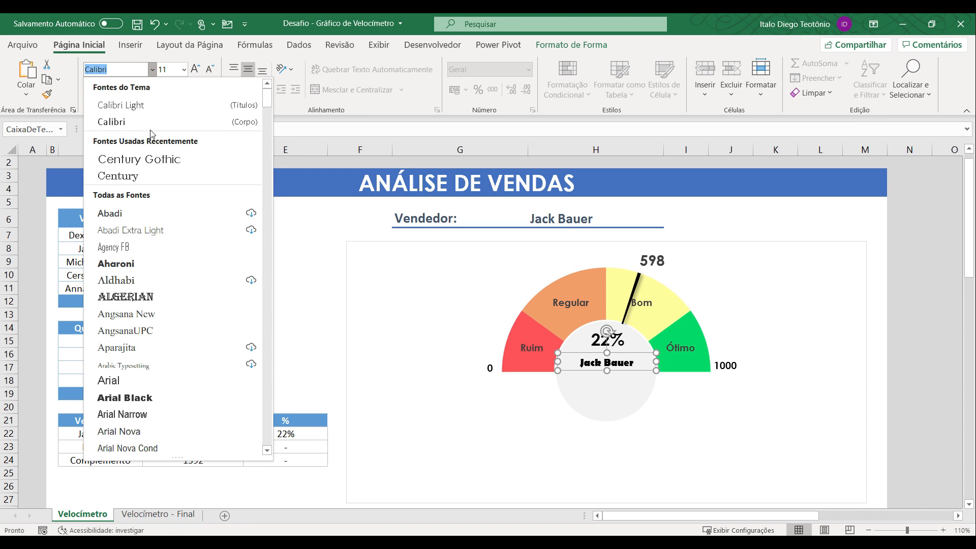
left_click(150, 160)
left_click(184, 70)
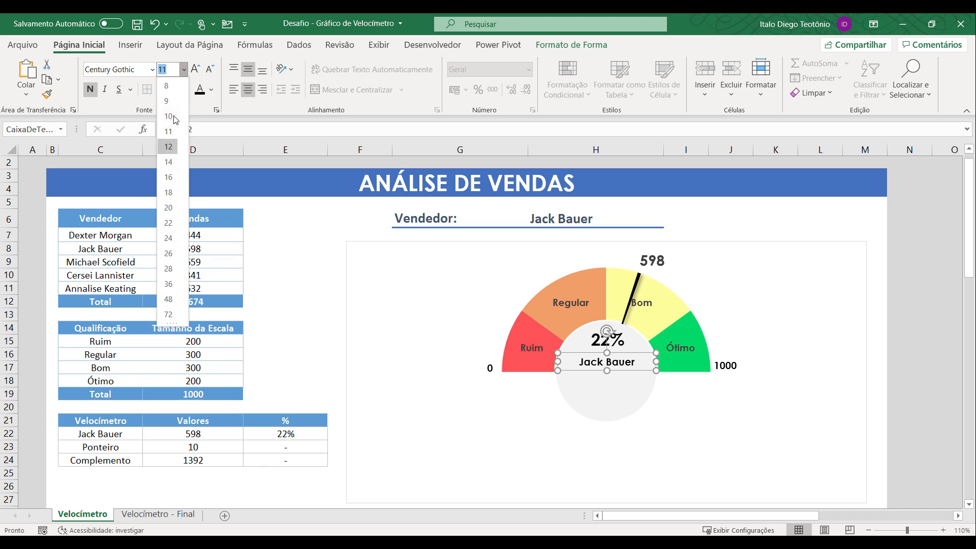
left_click(173, 162)
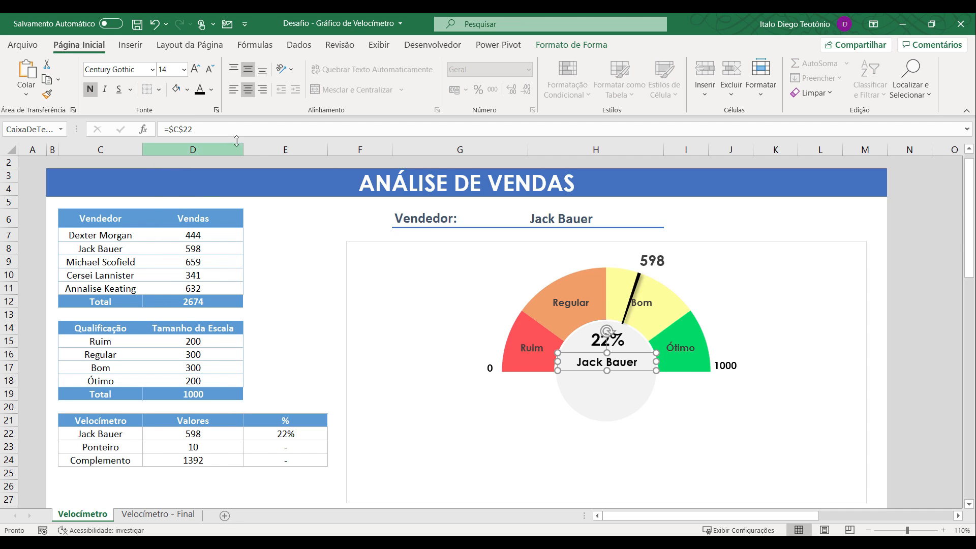
Choose the last seller from the Vendedor list in cell H6 to check how a longer name fits
left_click(650, 218)
left_click(669, 222)
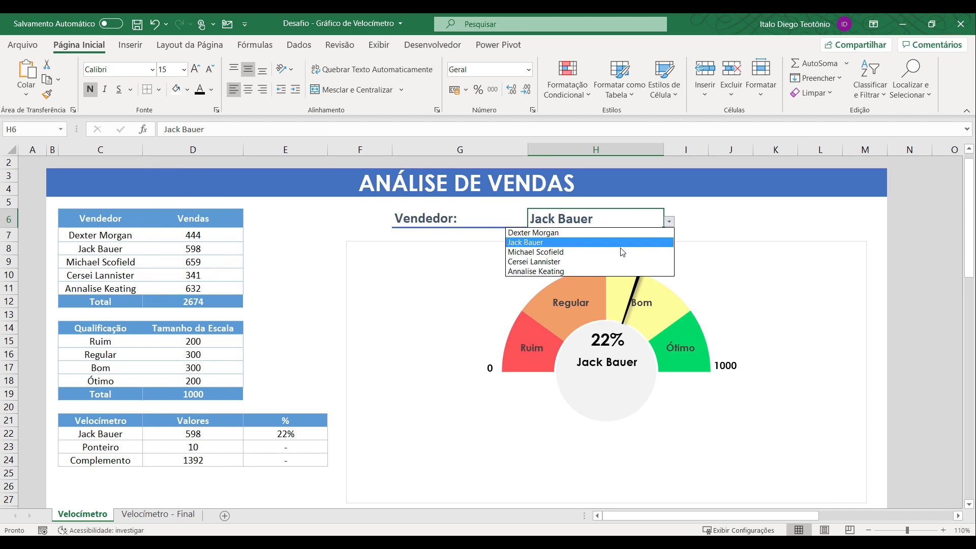
left_click(602, 267)
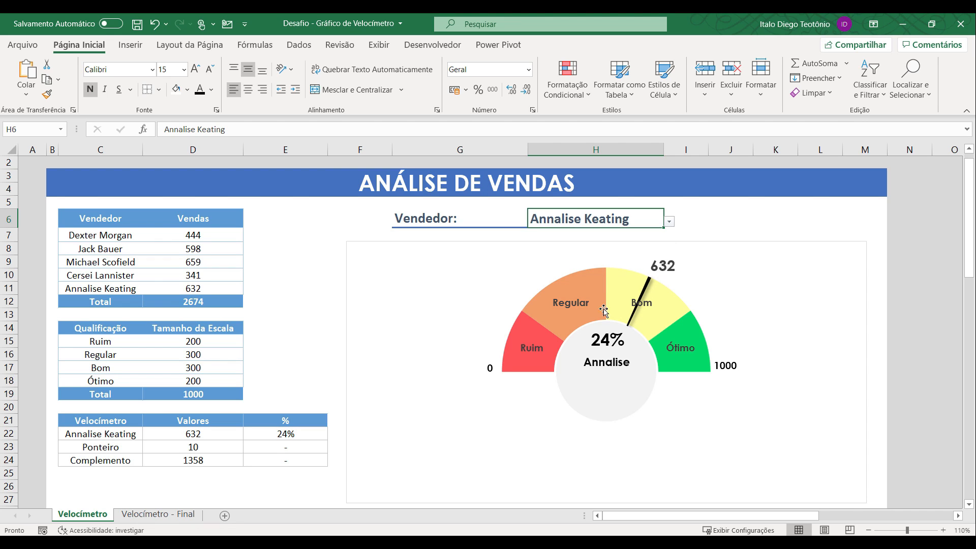
Set the seller name text box's font size to 10
left_click(614, 364)
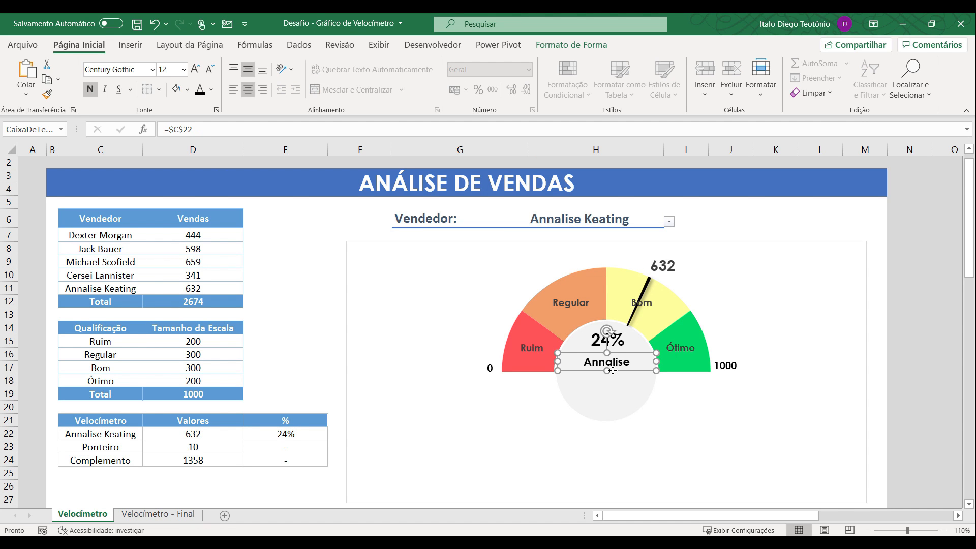
type("10")
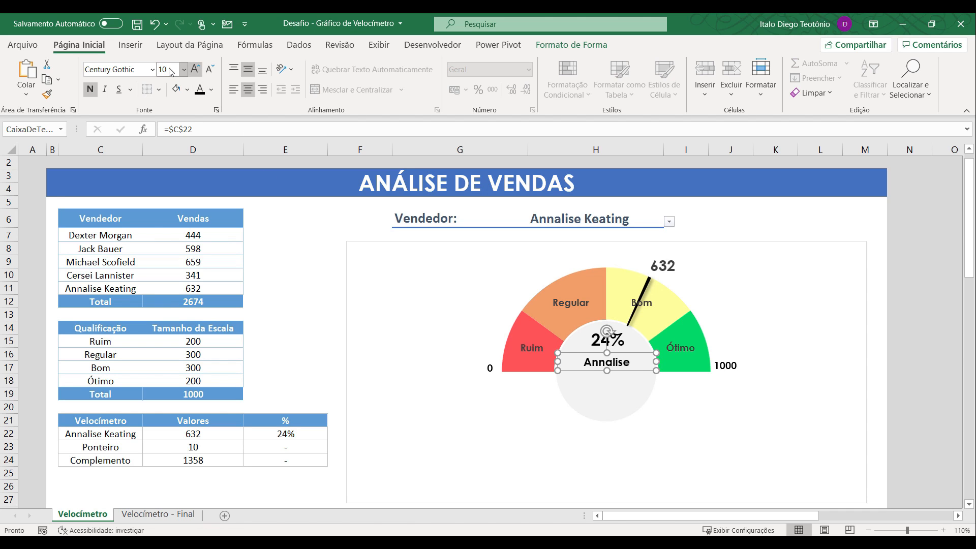
key("Return")
Test the gauge by choosing each seller in turn from the Vendedor list, from the first to the last
left_click(670, 223)
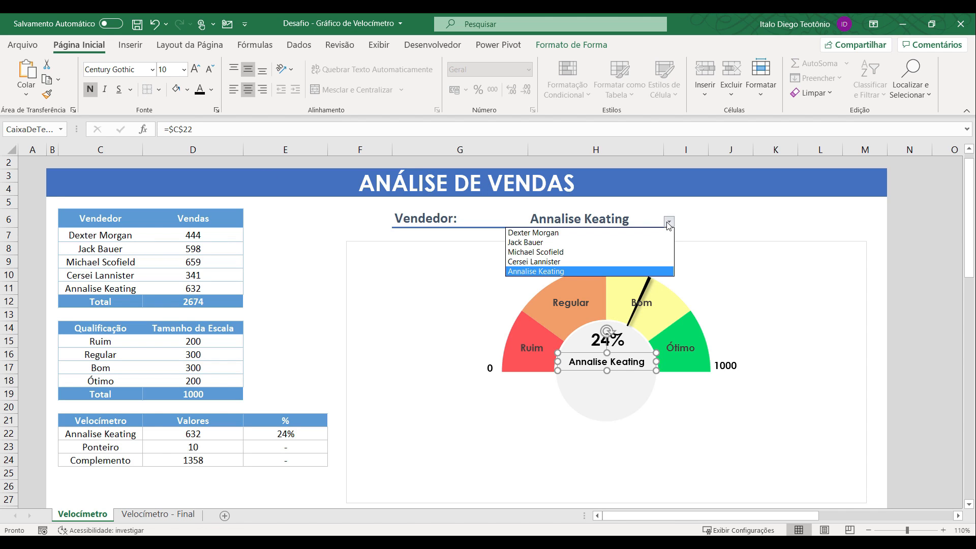
left_click(654, 233)
left_click(671, 224)
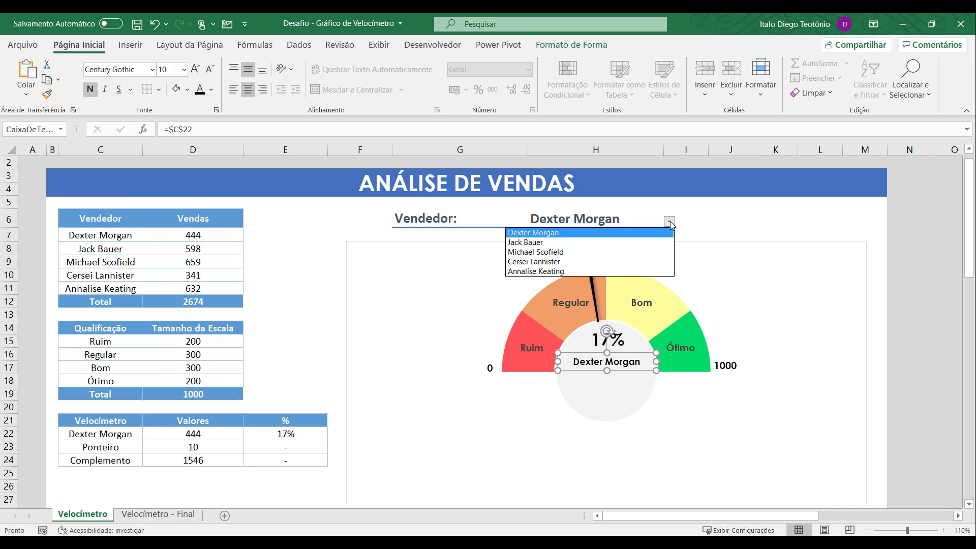
left_click(653, 243)
left_click(640, 217)
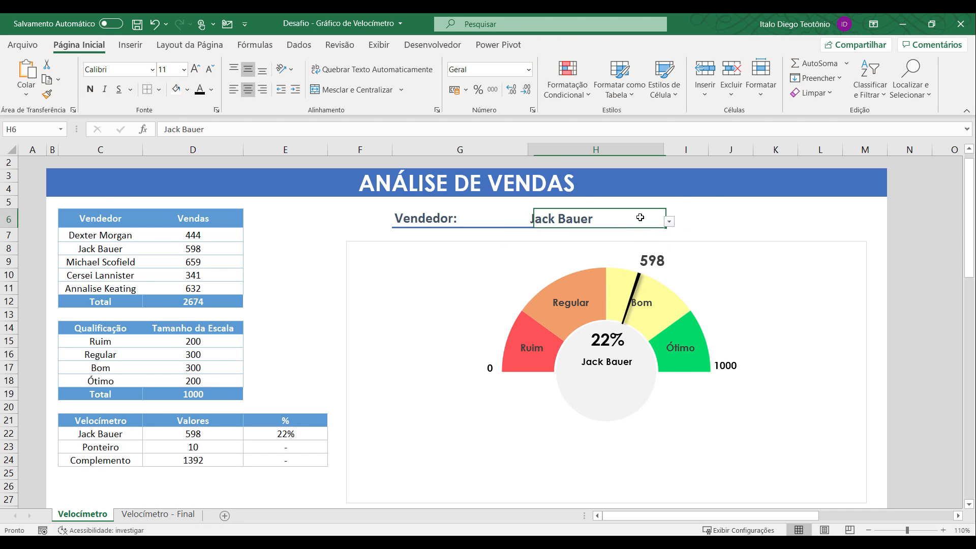
left_click(669, 223)
left_click(642, 252)
left_click(669, 222)
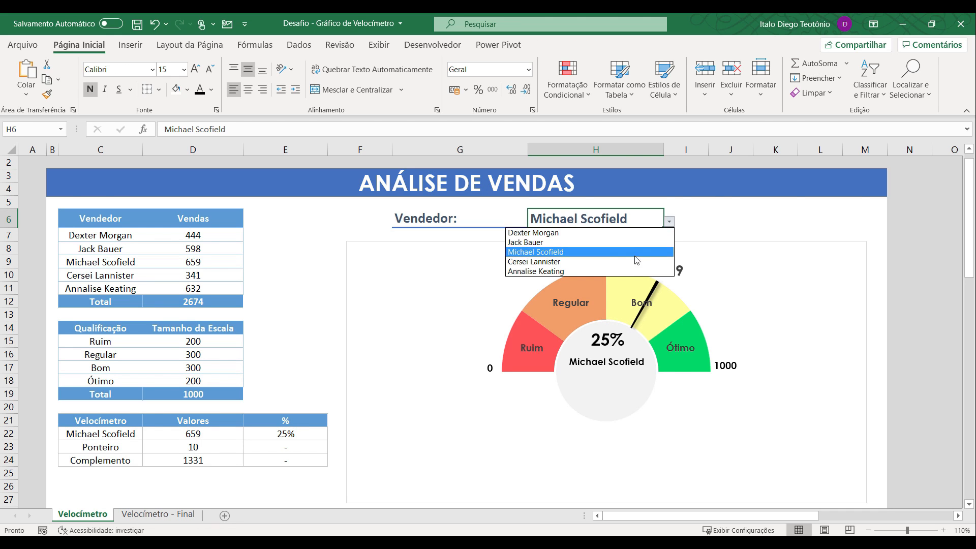
left_click(655, 263)
left_click(670, 222)
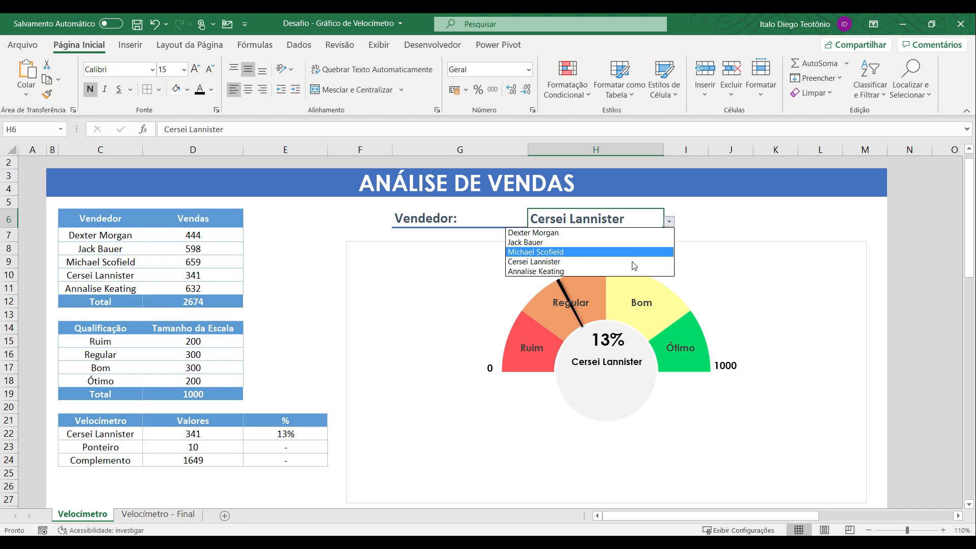
left_click(653, 273)
left_click(727, 217)
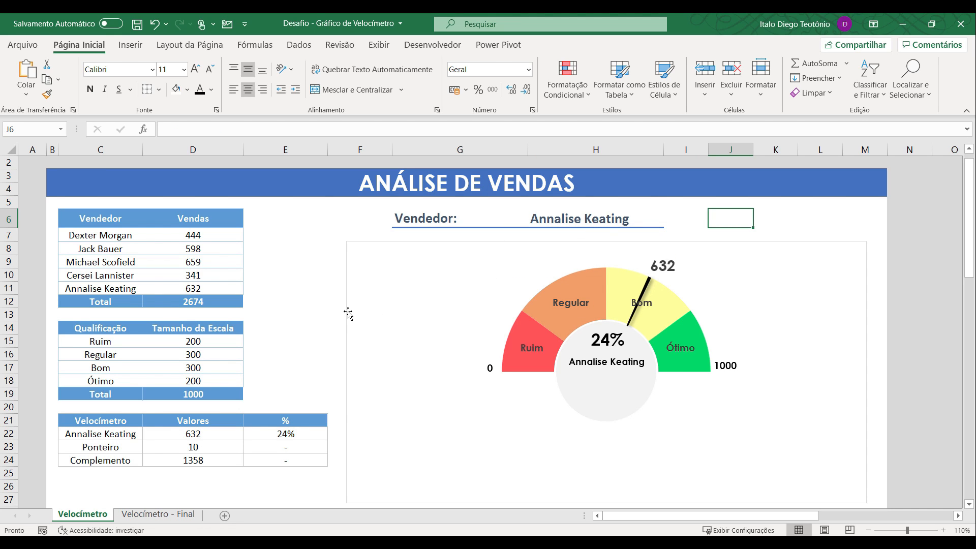
Remove the outline from the speedometer chart's chart area
left_click(348, 294)
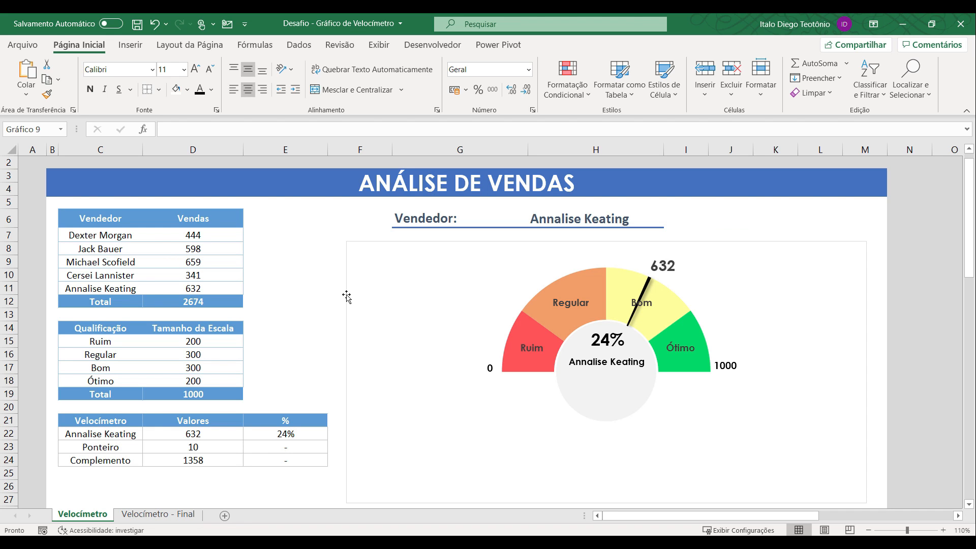
left_click(637, 46)
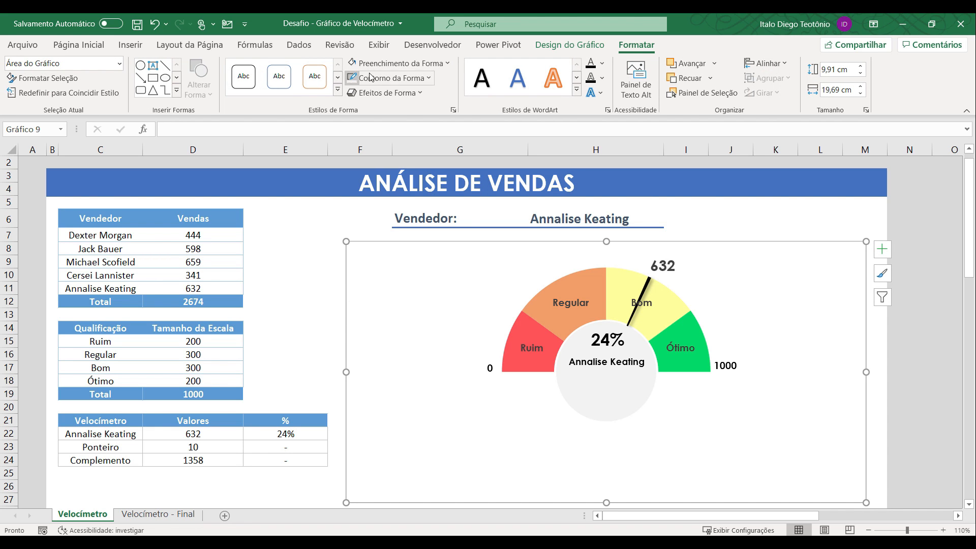
left_click(406, 76)
left_click(398, 271)
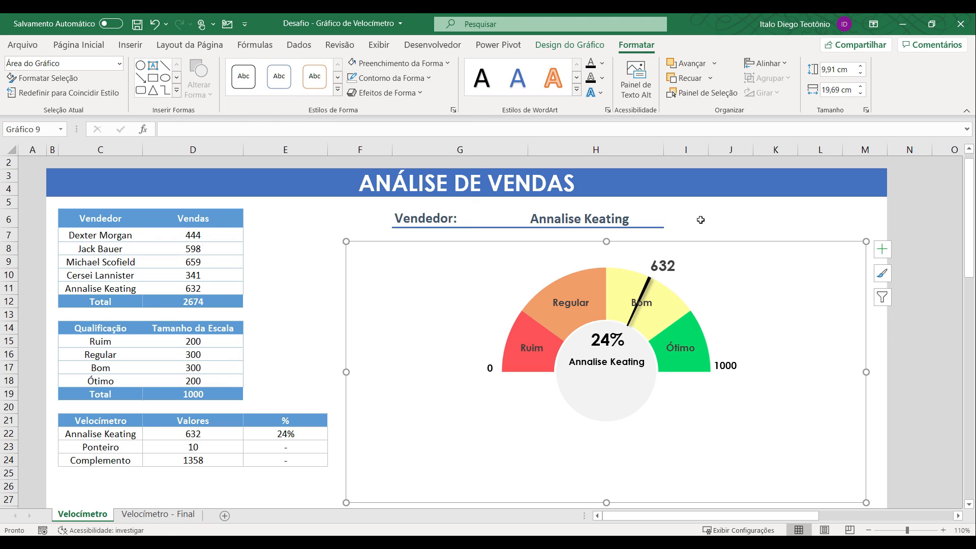
left_click(711, 222)
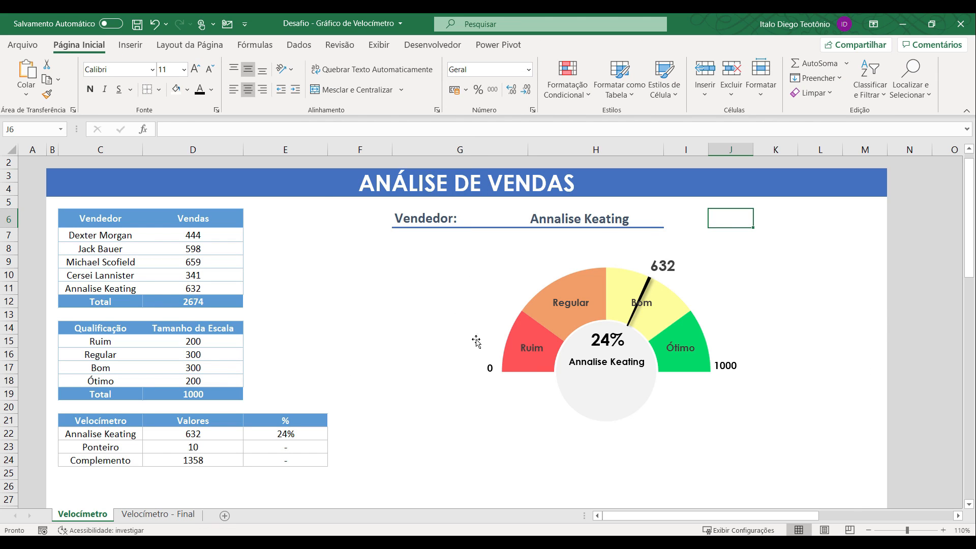
Draw a rectangle about 1.85 cm high and 7.14 cm wide over the lower half of the grey circle
mouse_move(571, 327)
left_click(130, 45)
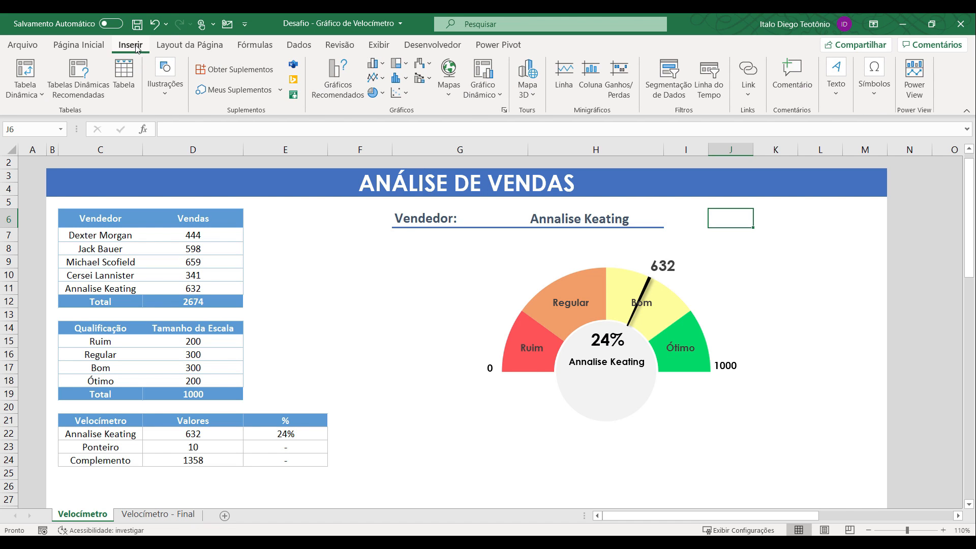
left_click(163, 91)
left_click(190, 154)
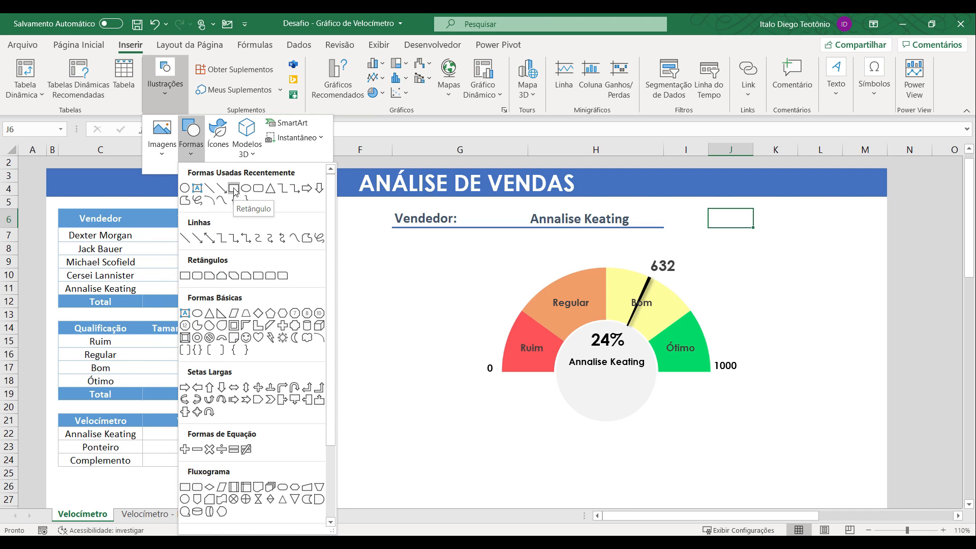
left_click(234, 190)
mouse_move(515, 377)
left_mouse_down()
mouse_move(704, 420)
mouse_move(662, 400)
left_mouse_up()
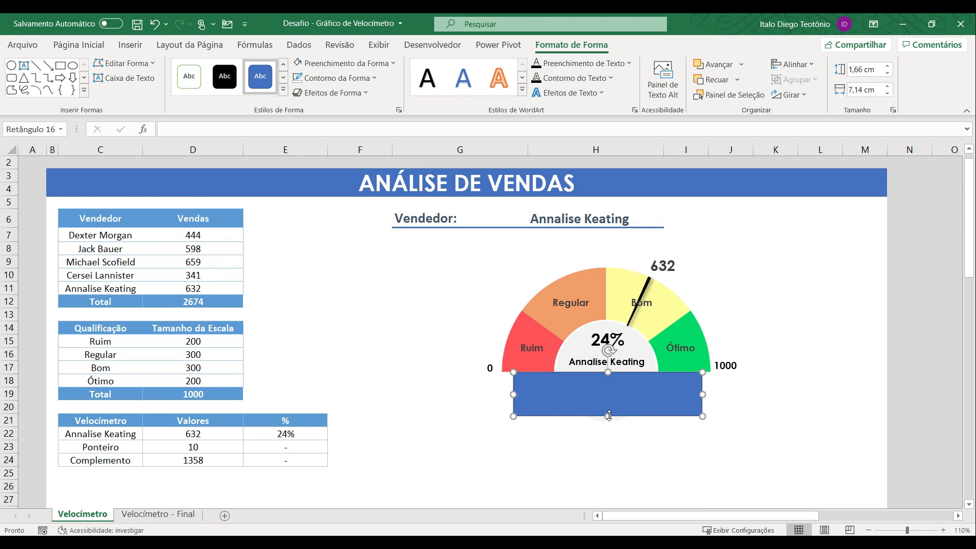
left_click_drag(608, 416, 608, 421)
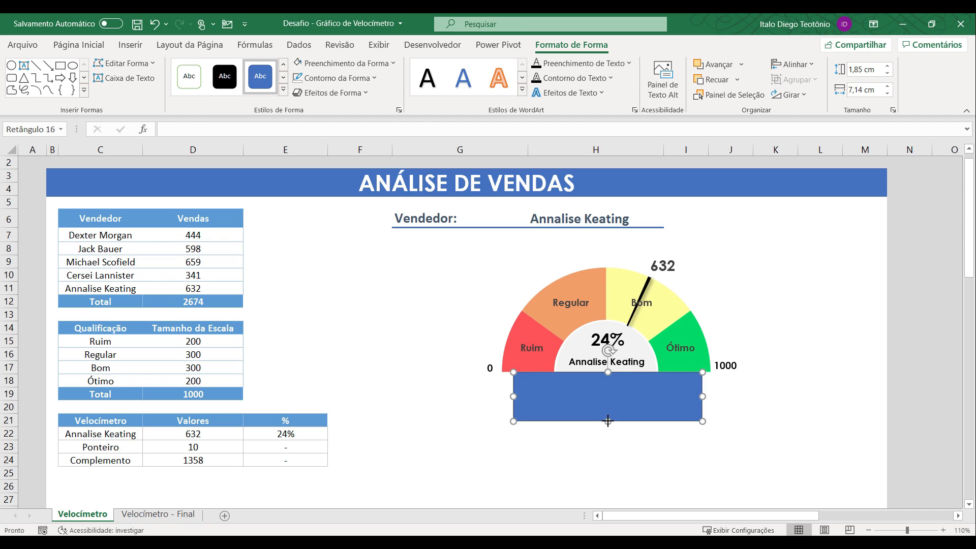
Fill the rectangle below the gauge with white
left_click(389, 66)
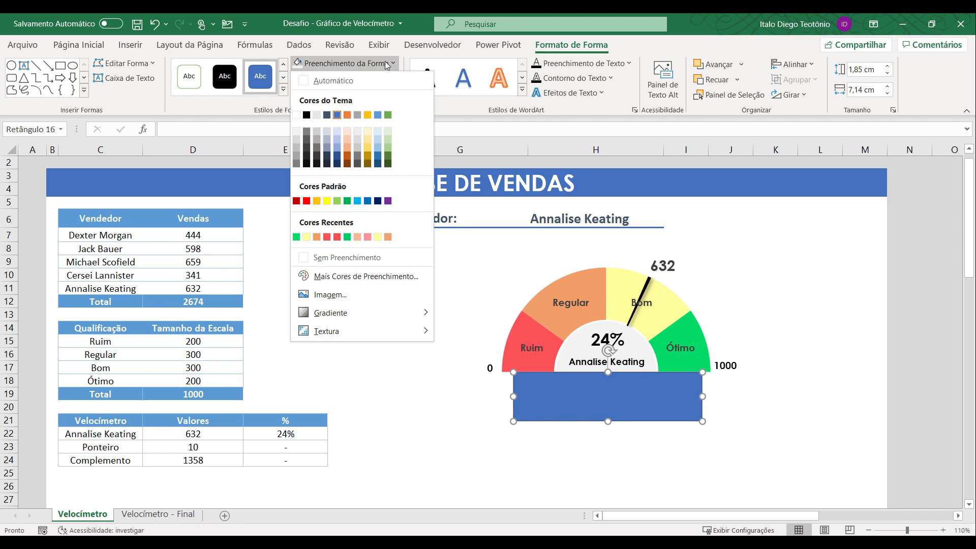
left_click(296, 116)
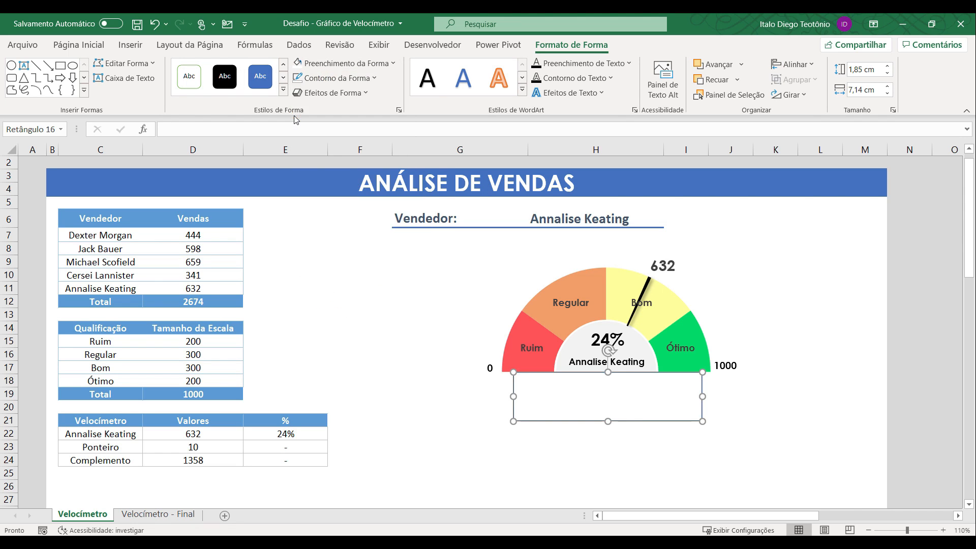
Set the outline of the rectangle below the gauge to white and deselect the shape
left_click(344, 79)
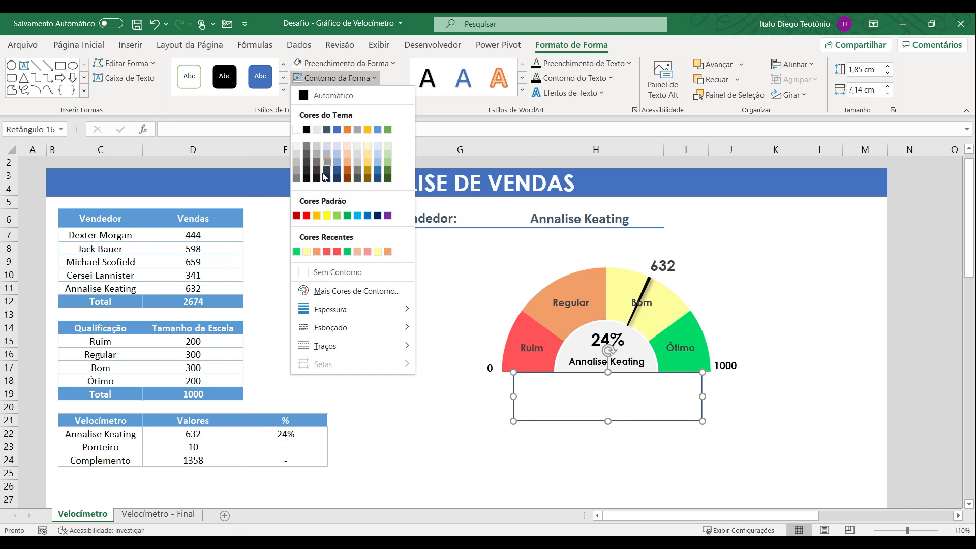
left_click(298, 131)
left_click(745, 286)
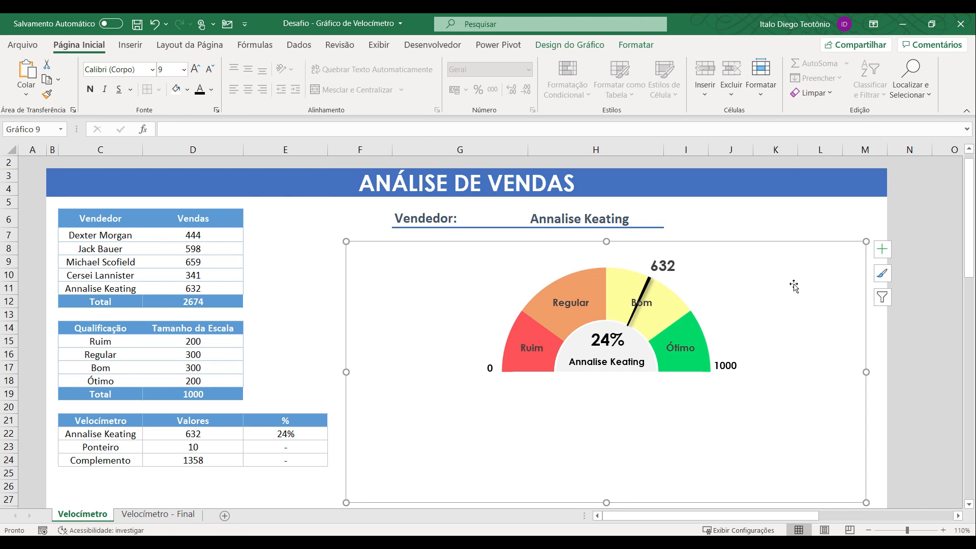
left_click(746, 223)
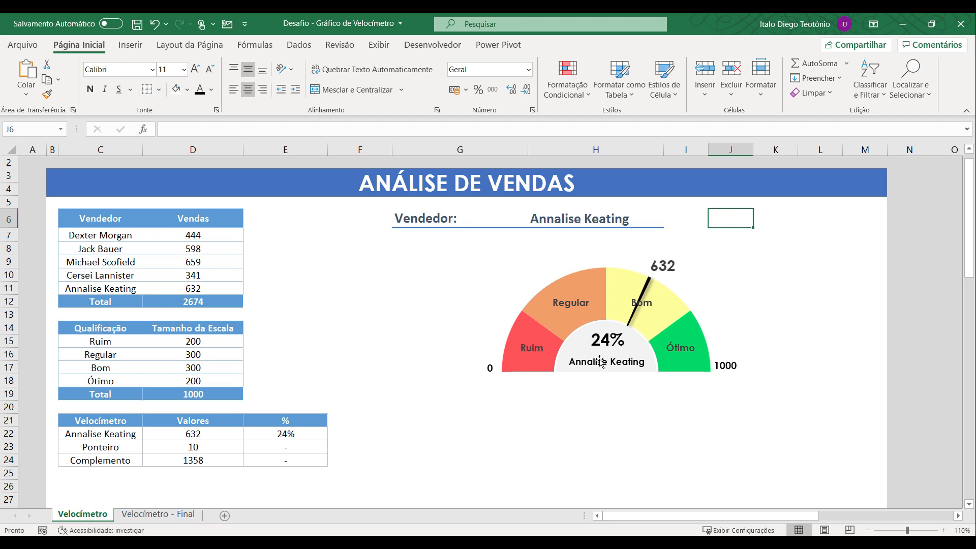
Check the finished gauge by switching the Vendedor cell H6 through the sellers in list order, from the second to the fifth
left_click(585, 219)
left_click(669, 222)
left_click(669, 230)
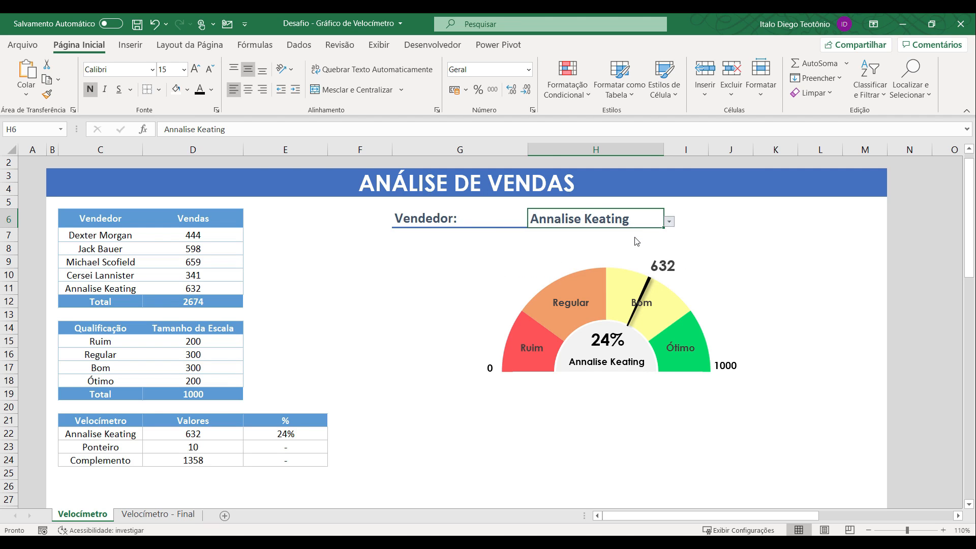
left_click(669, 222)
left_click(641, 242)
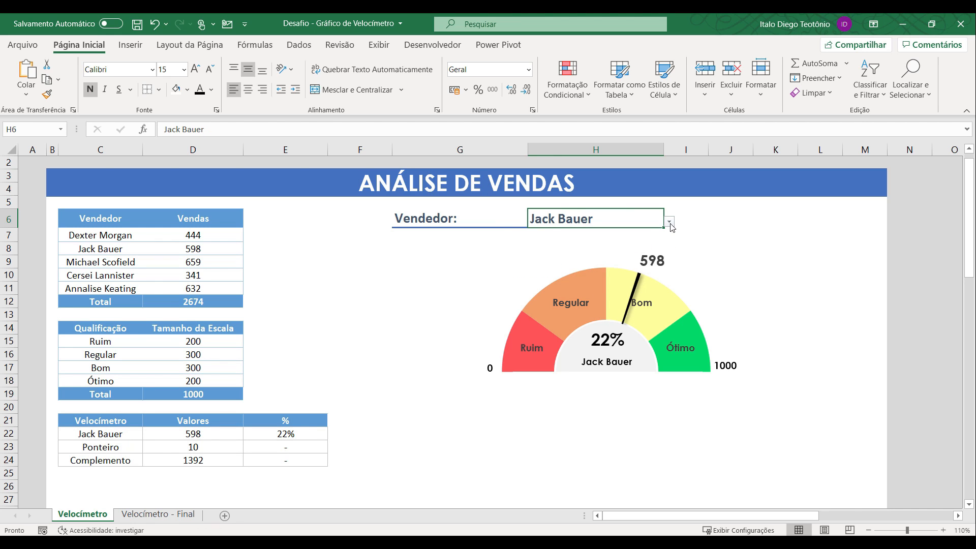
left_click(669, 222)
left_click(636, 252)
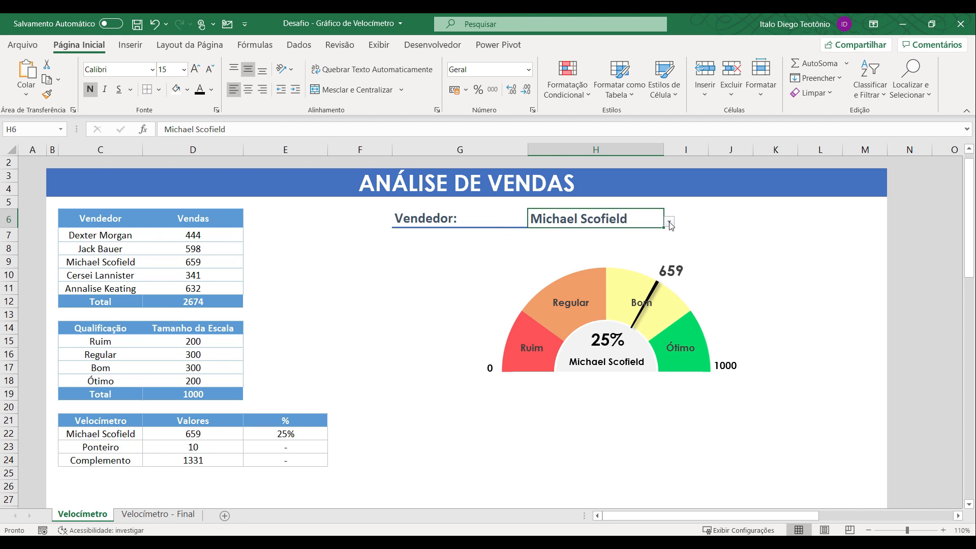
left_click(669, 222)
left_click(635, 261)
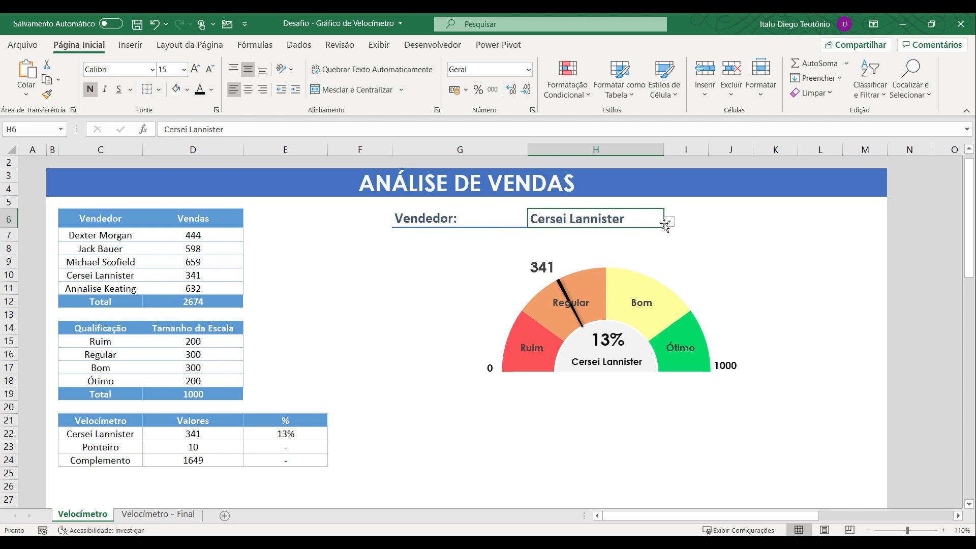
left_click(668, 223)
left_click(627, 269)
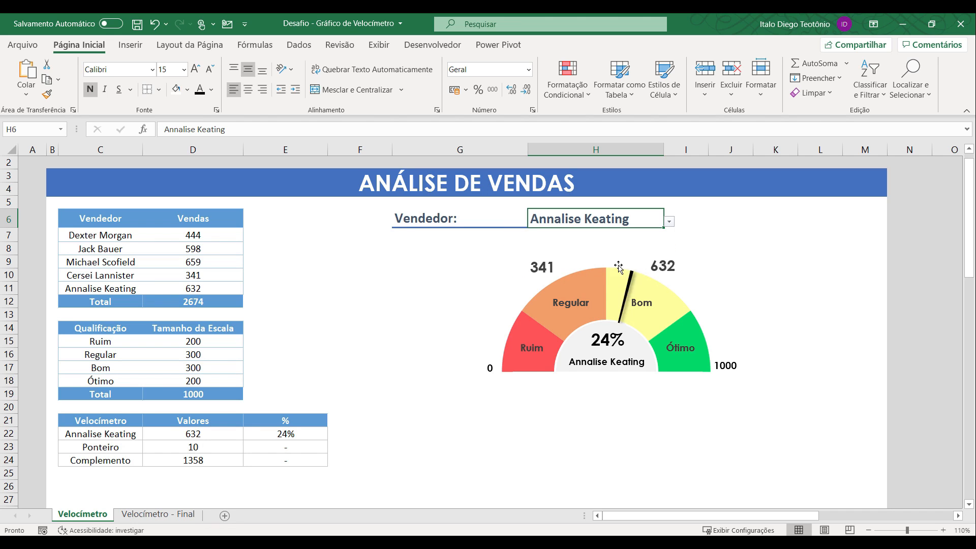